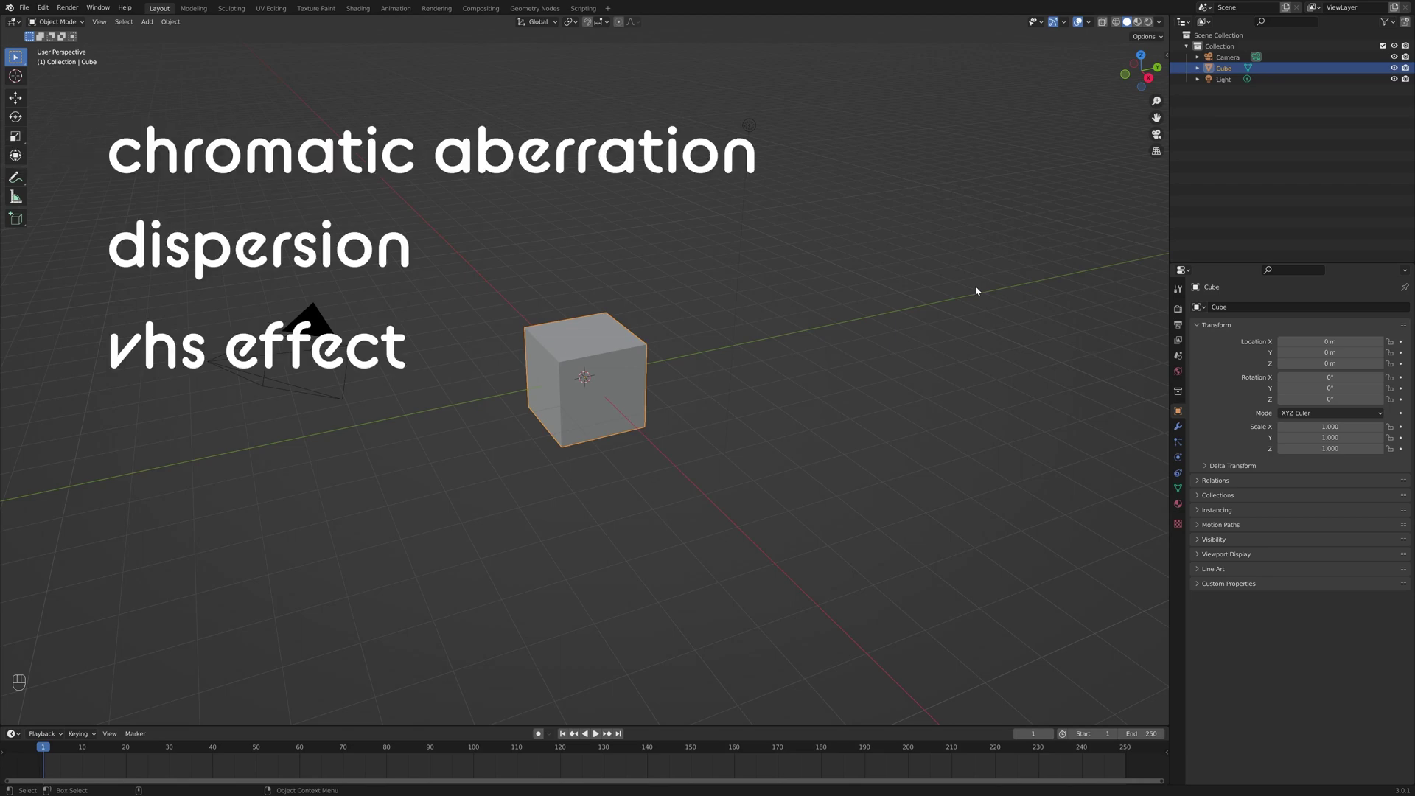
Orbit around the default scene, then box-select the cube and the light together
{"action": "middle_click_drag", "start_coordinate": [965, 304], "coordinate": [845, 413]}
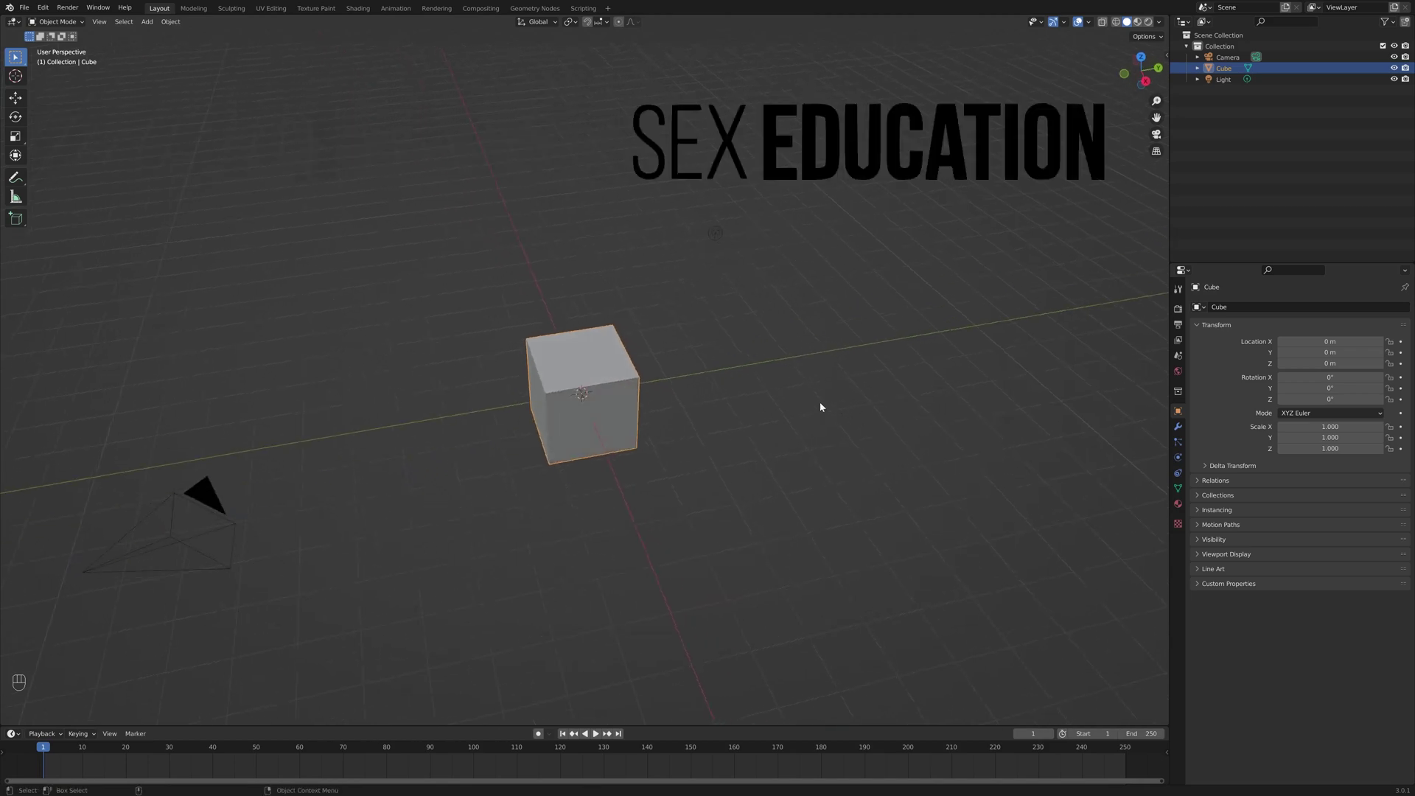
{"action": "middle_click_drag", "start_coordinate": [840, 422], "coordinate": [597, 398]}
{"action": "left_click_drag", "start_coordinate": [550, 184], "coordinate": [786, 408]}
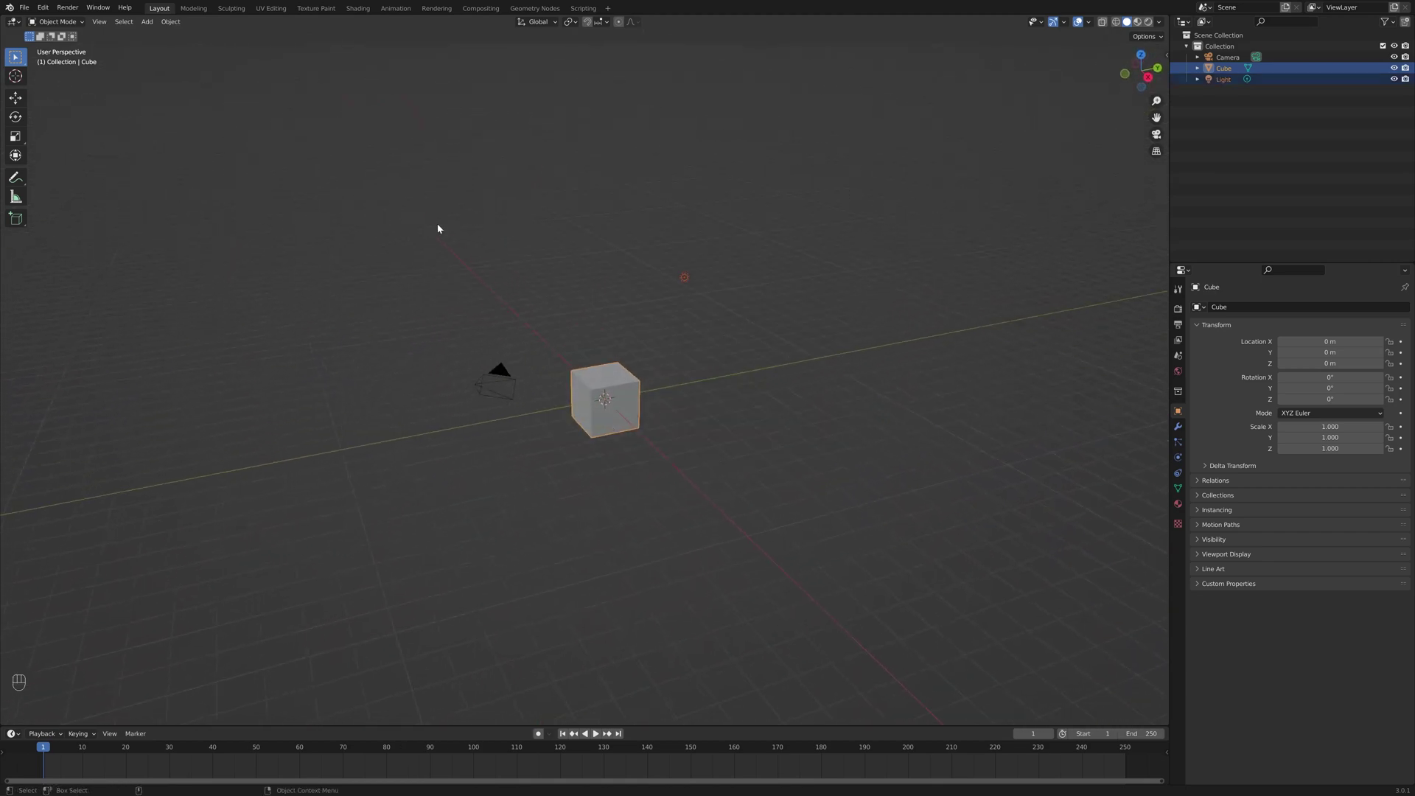
Delete the selected cube and light, then orbit to a near-level view
{"action": "key", "text": "Delete"}
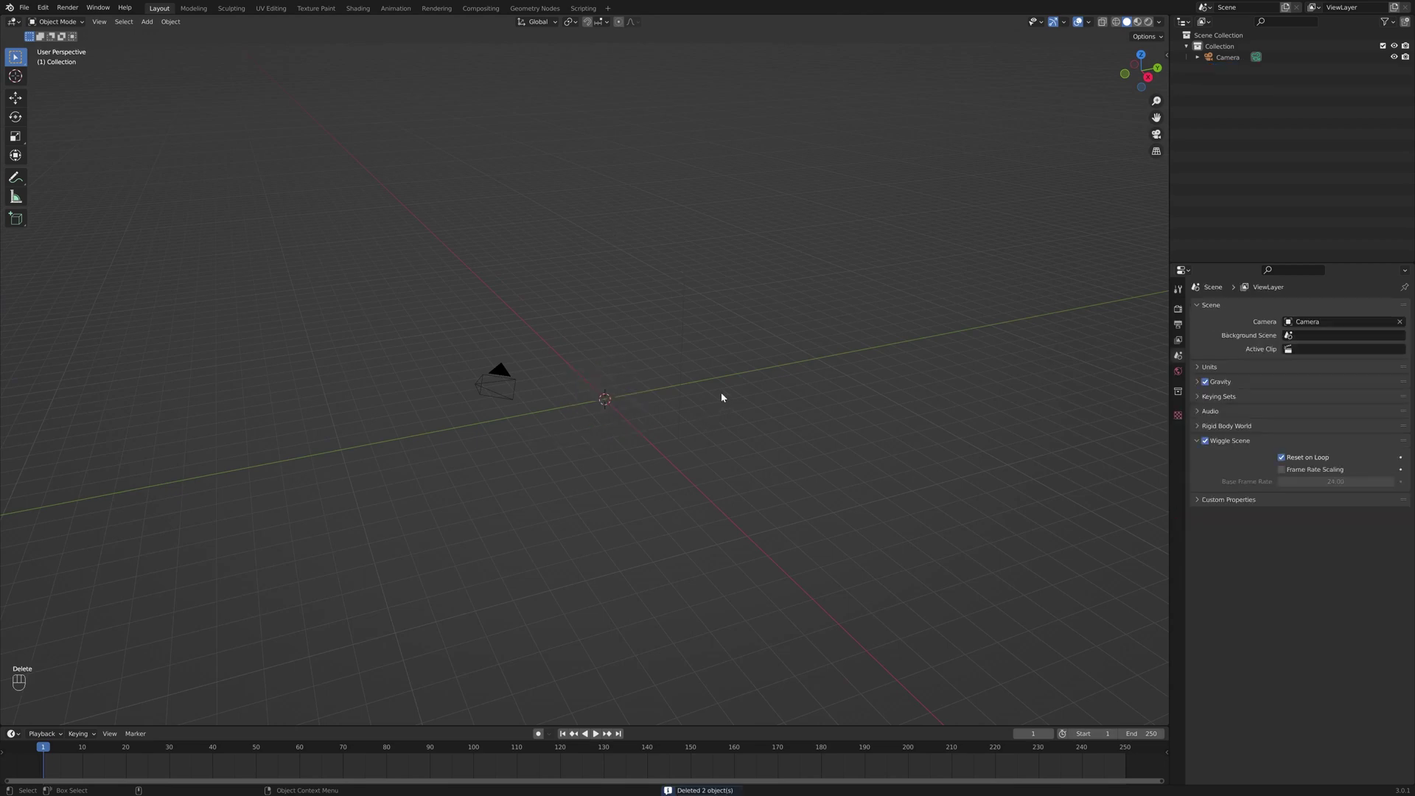
{"action": "middle_click_drag", "start_coordinate": [722, 397], "coordinate": [657, 398]}
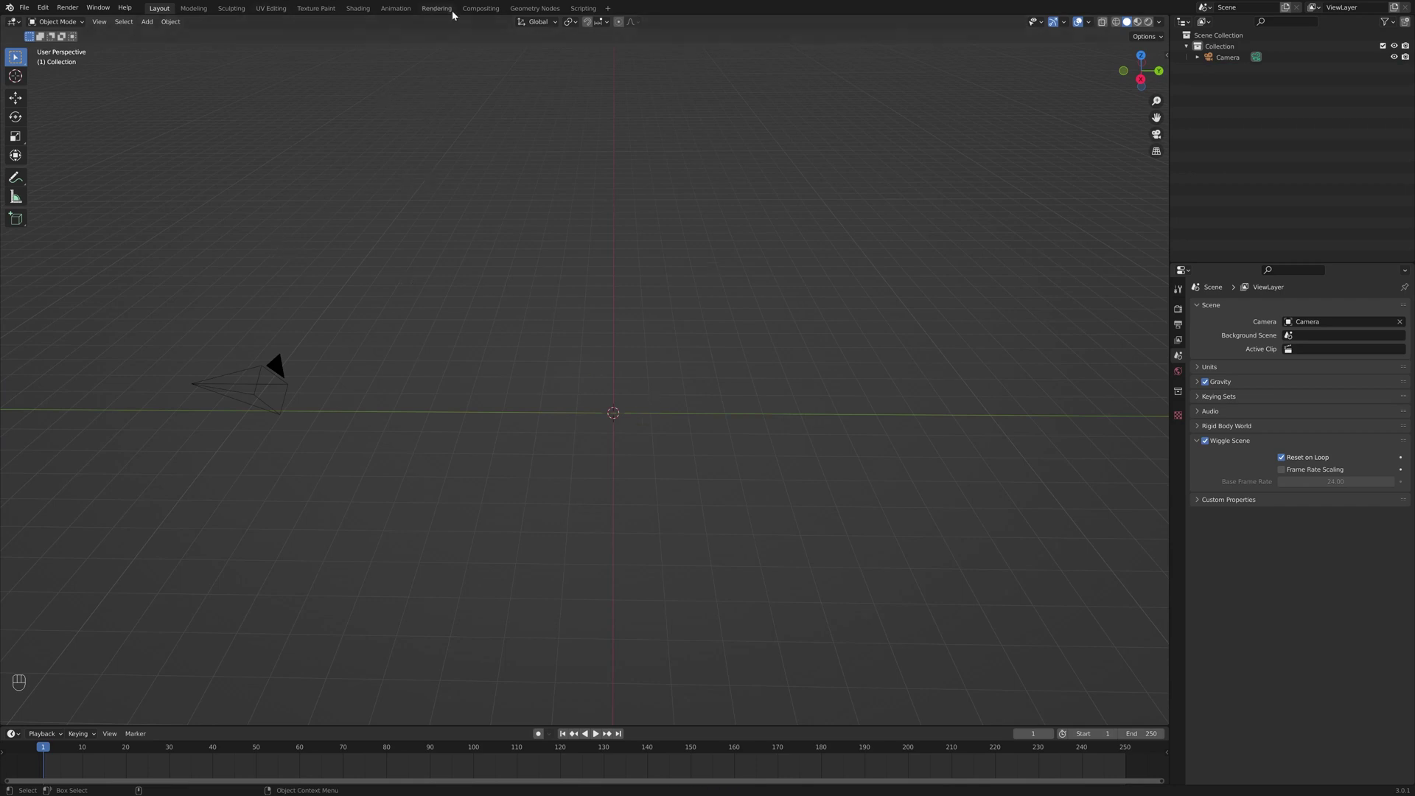
In the Compositing workspace, enable Use Nodes and spread the Render Layers and Composite nodes apart
{"action": "left_click", "coordinate": [475, 10]}
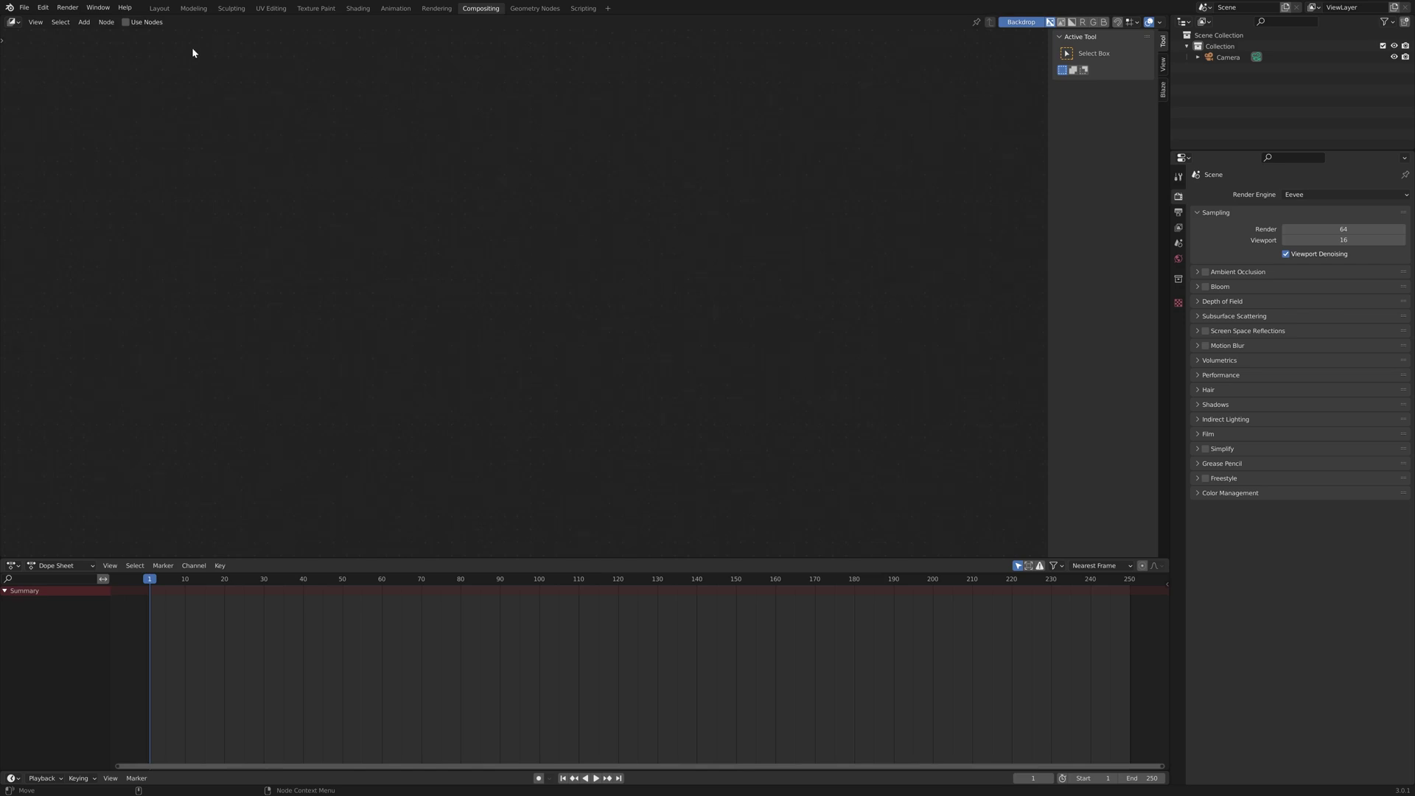
{"action": "left_click", "coordinate": [125, 22]}
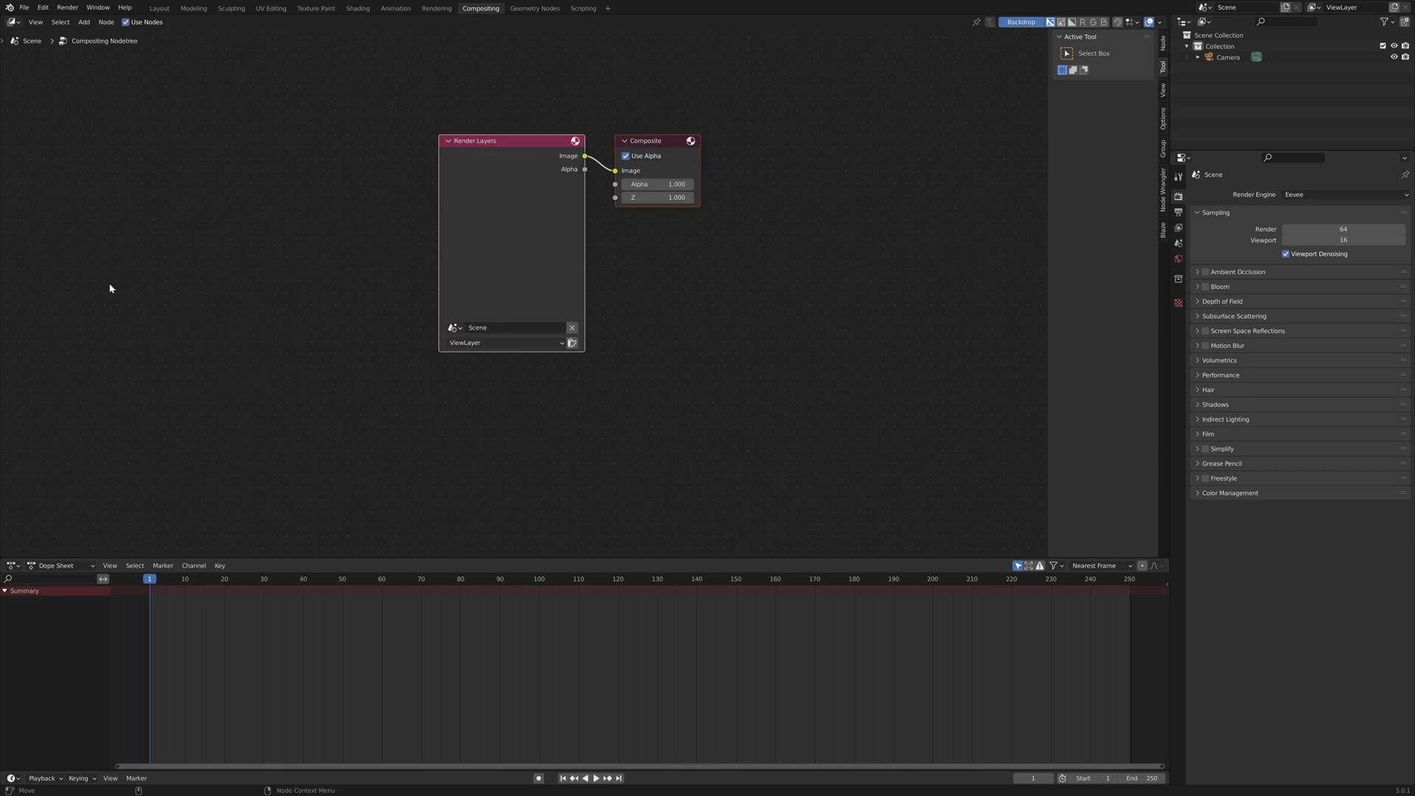
{"action": "left_click_drag", "start_coordinate": [493, 146], "coordinate": [501, 177]}
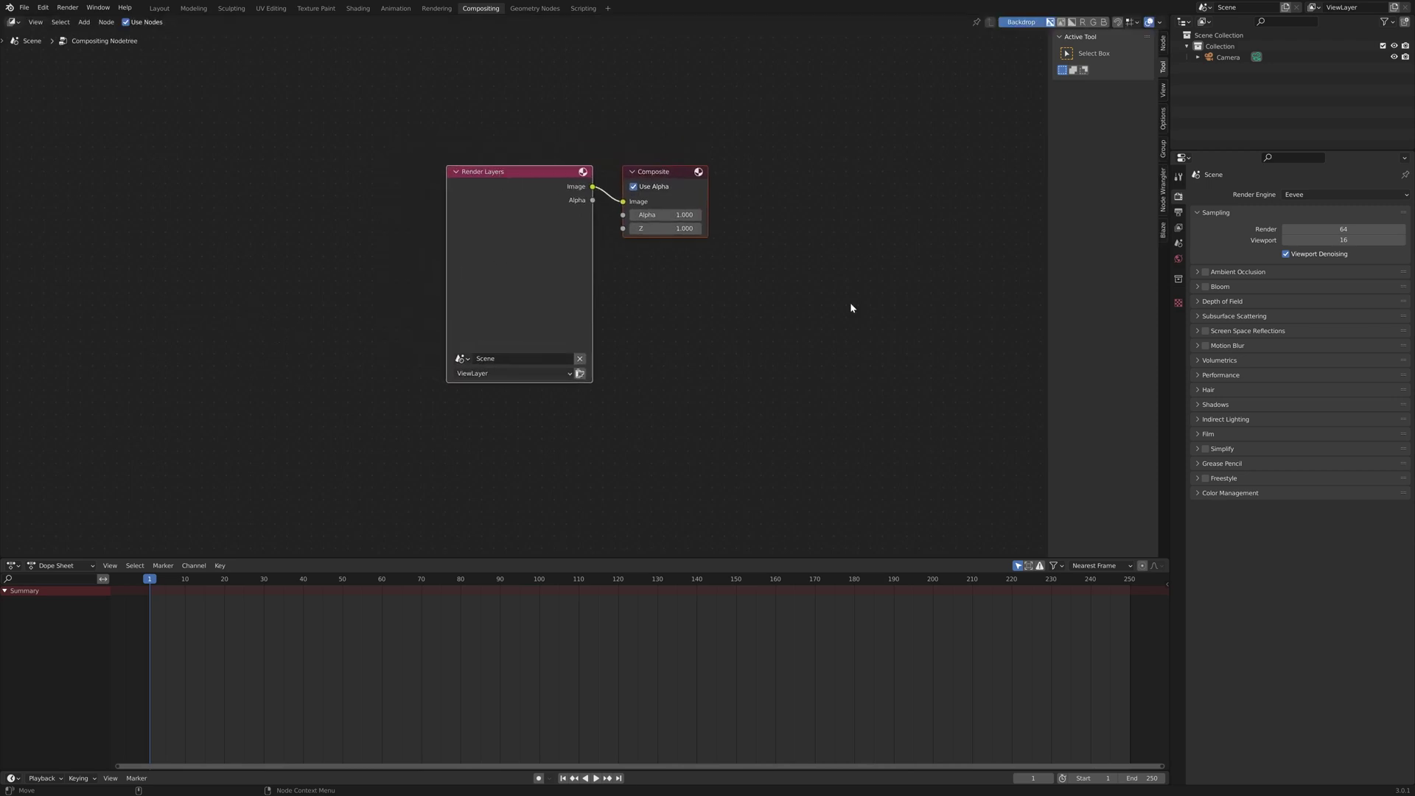
{"action": "left_click", "coordinate": [815, 323]}
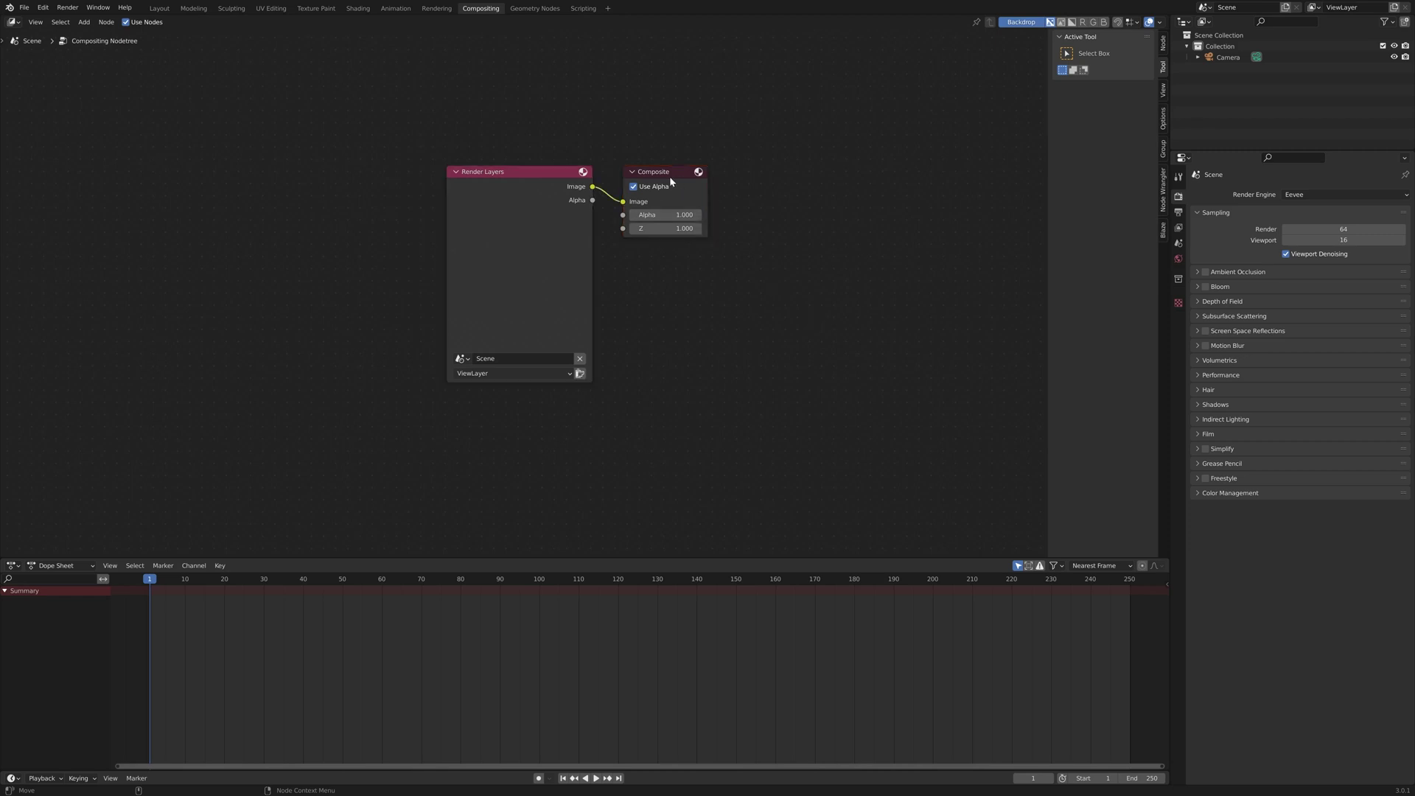
{"action": "left_click_drag", "start_coordinate": [669, 181], "coordinate": [799, 225]}
{"action": "left_click_drag", "start_coordinate": [517, 177], "coordinate": [207, 186]}
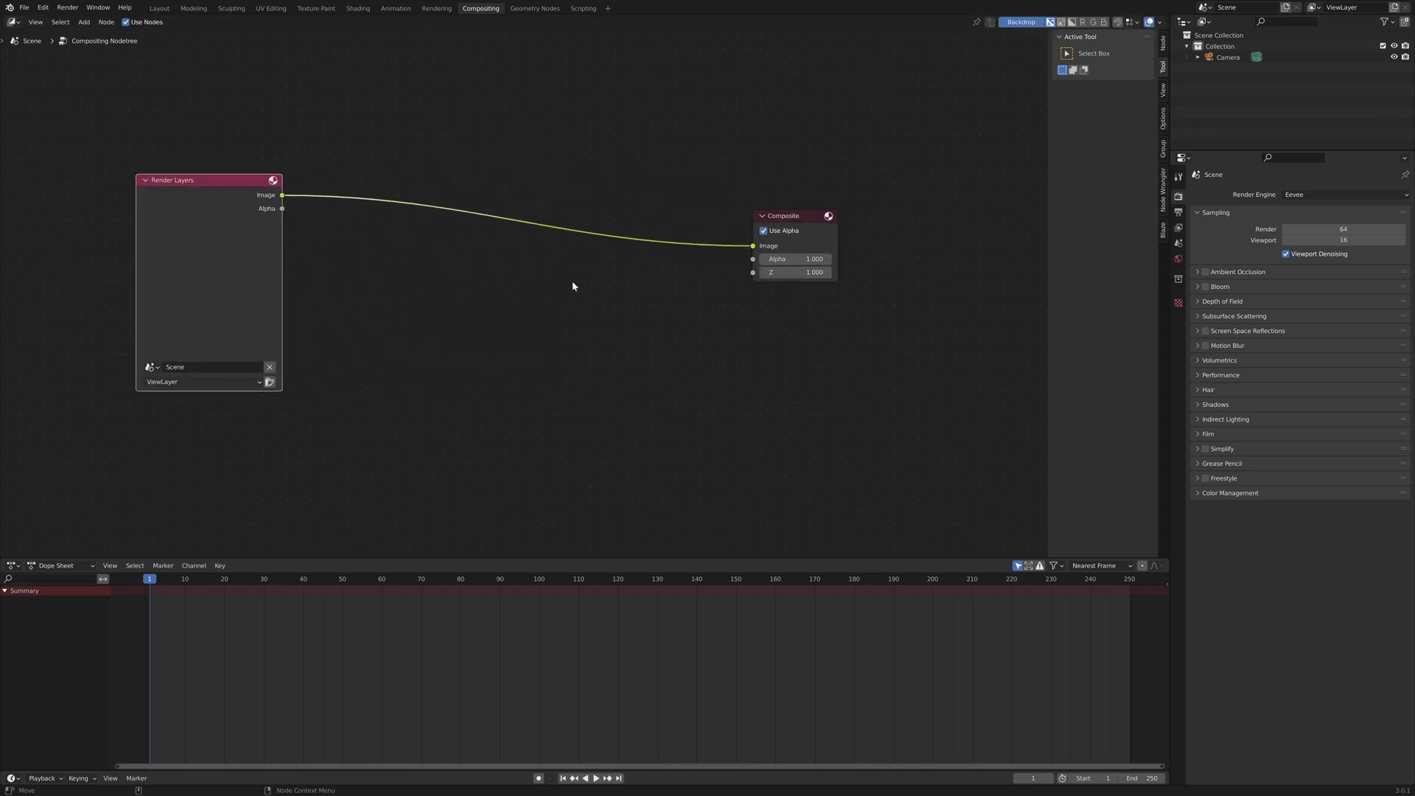
Box-select the Render Layers node and delete it
{"action": "scroll", "coordinate": [589, 295], "scroll_direction": "down", "scroll_amount": 2}
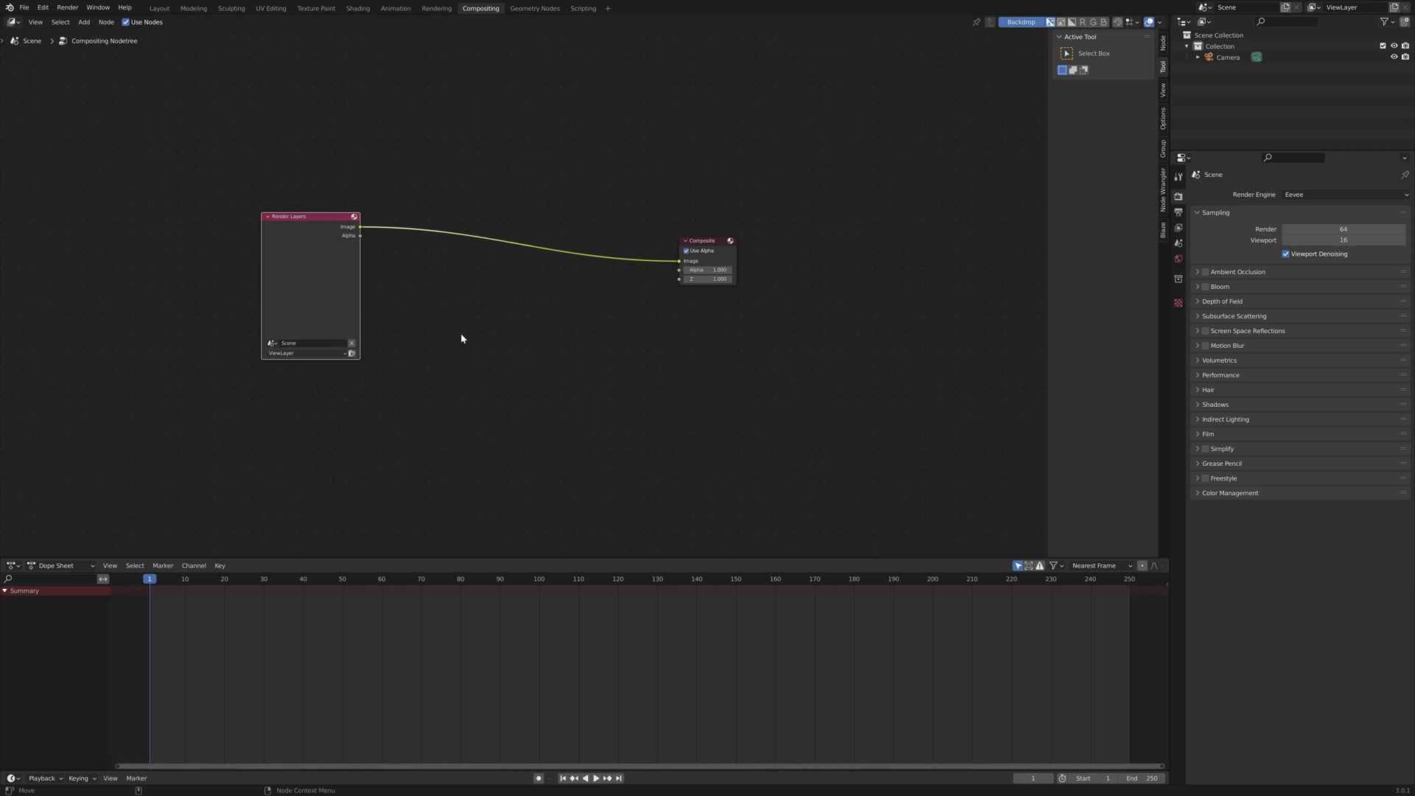
{"action": "scroll", "coordinate": [465, 343], "scroll_direction": "up", "scroll_amount": 2}
{"action": "left_click_drag", "start_coordinate": [198, 185], "coordinate": [498, 469]}
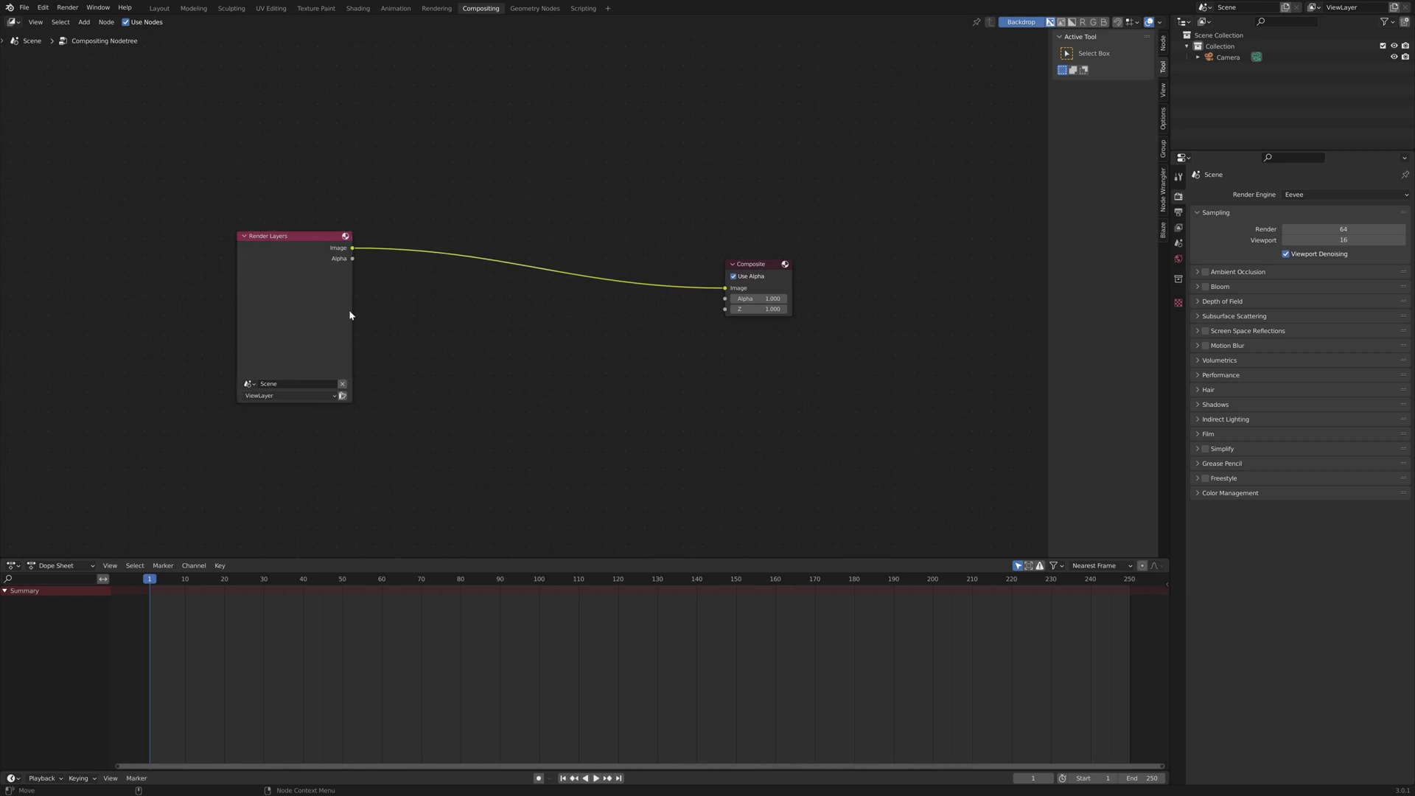
{"action": "key", "text": "Delete"}
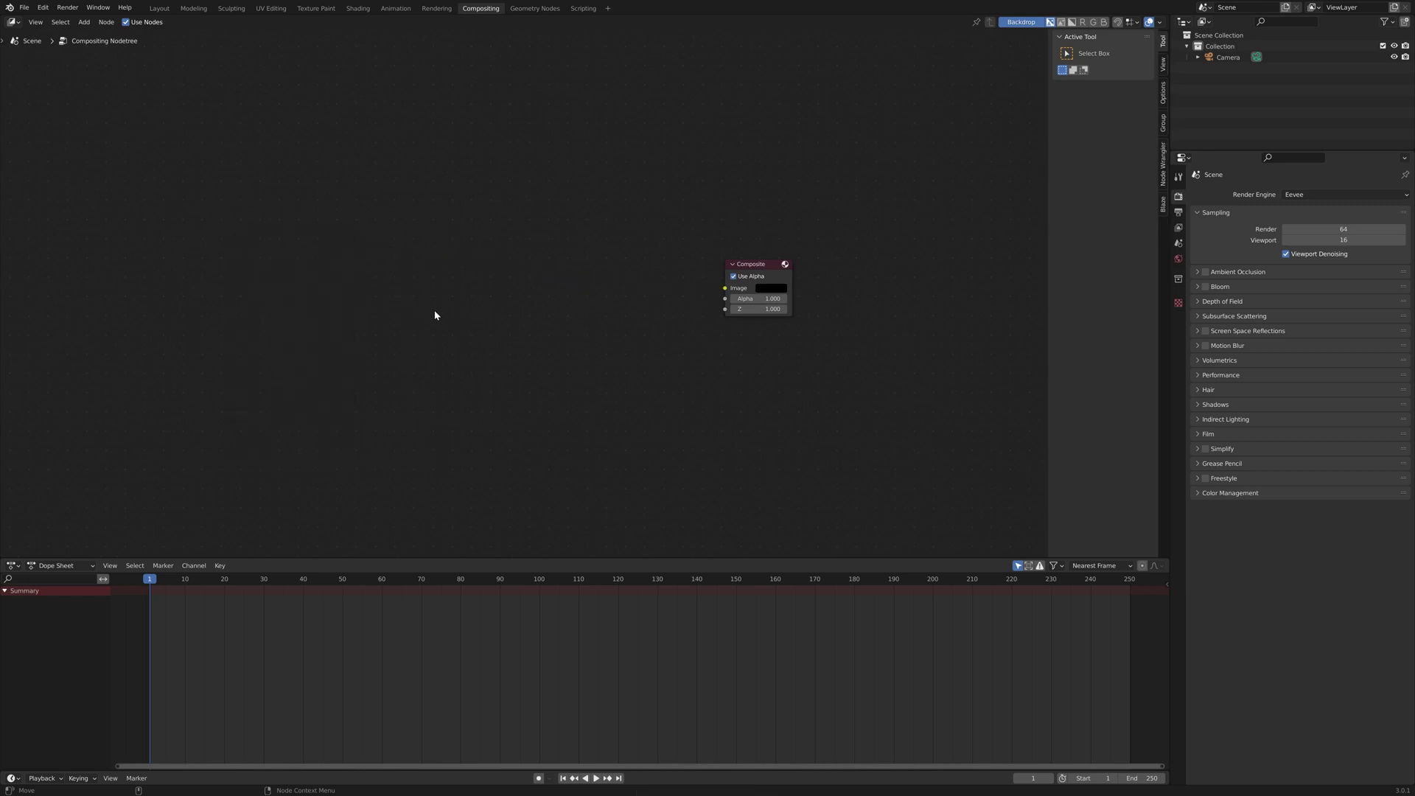
Add a Movie Clip node via node search 'mov'
{"action": "key", "text": "shift+a"}
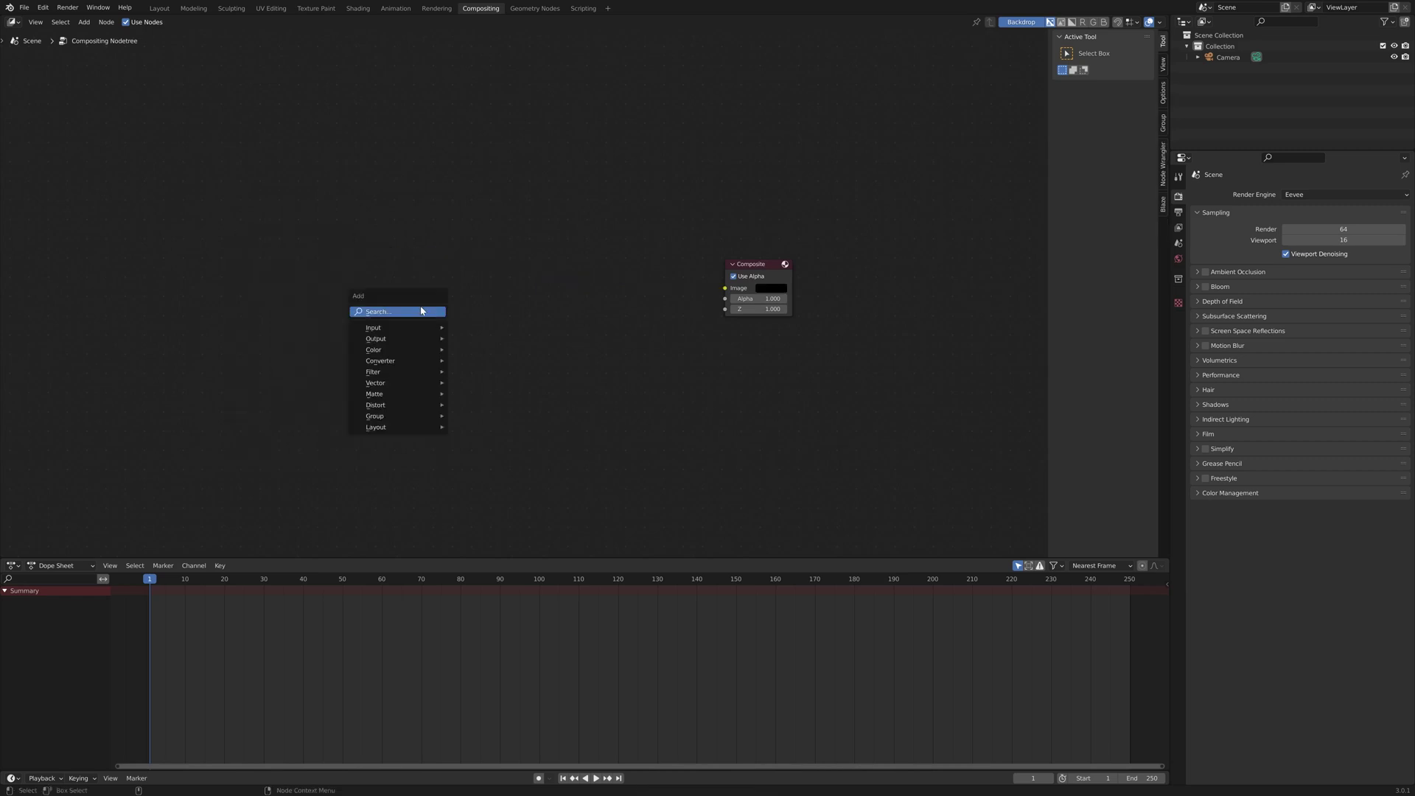
{"action": "left_click", "coordinate": [402, 312]}
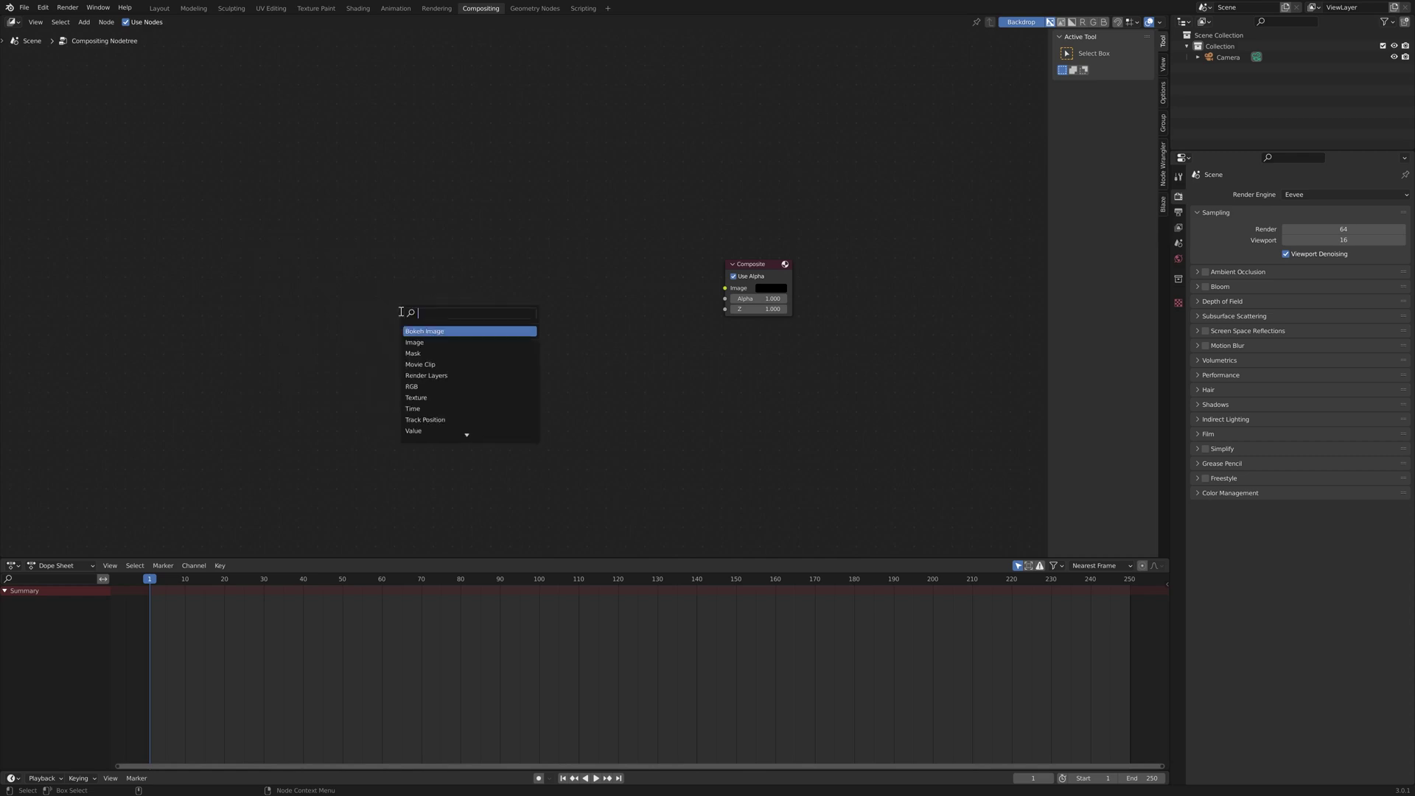
{"action": "type", "text": "mov"}
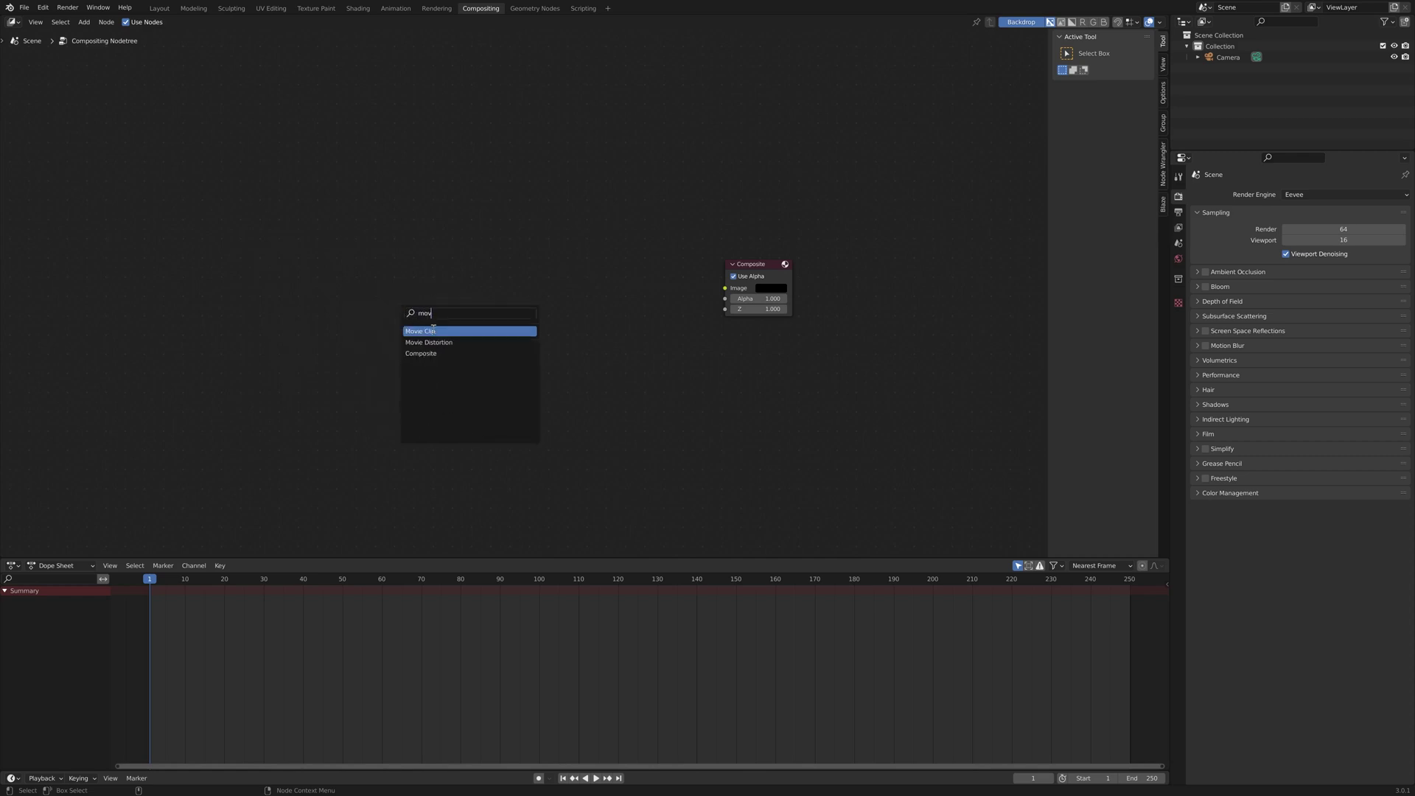
{"action": "key", "text": "Return"}
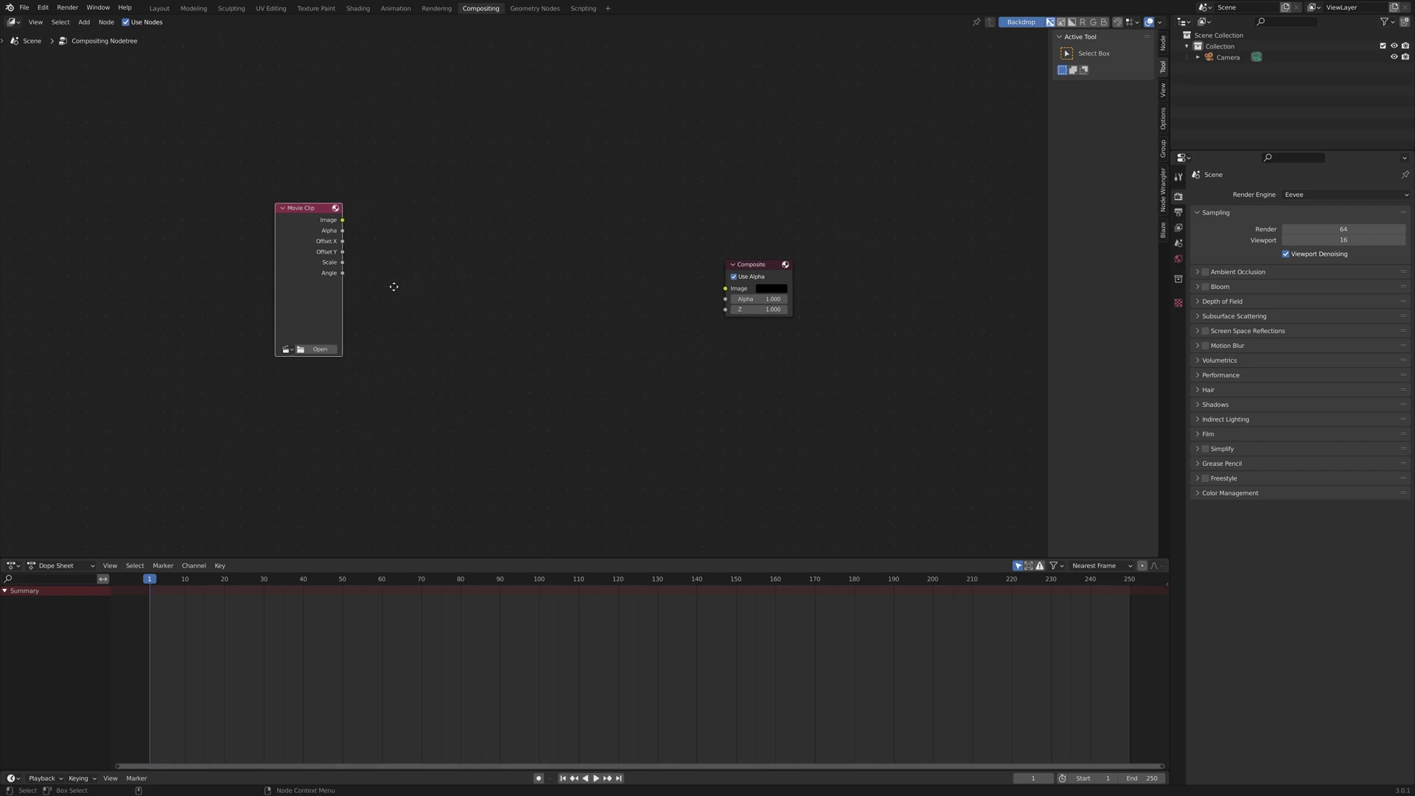
{"action": "middle_click_drag", "start_coordinate": [393, 286], "coordinate": [404, 320]}
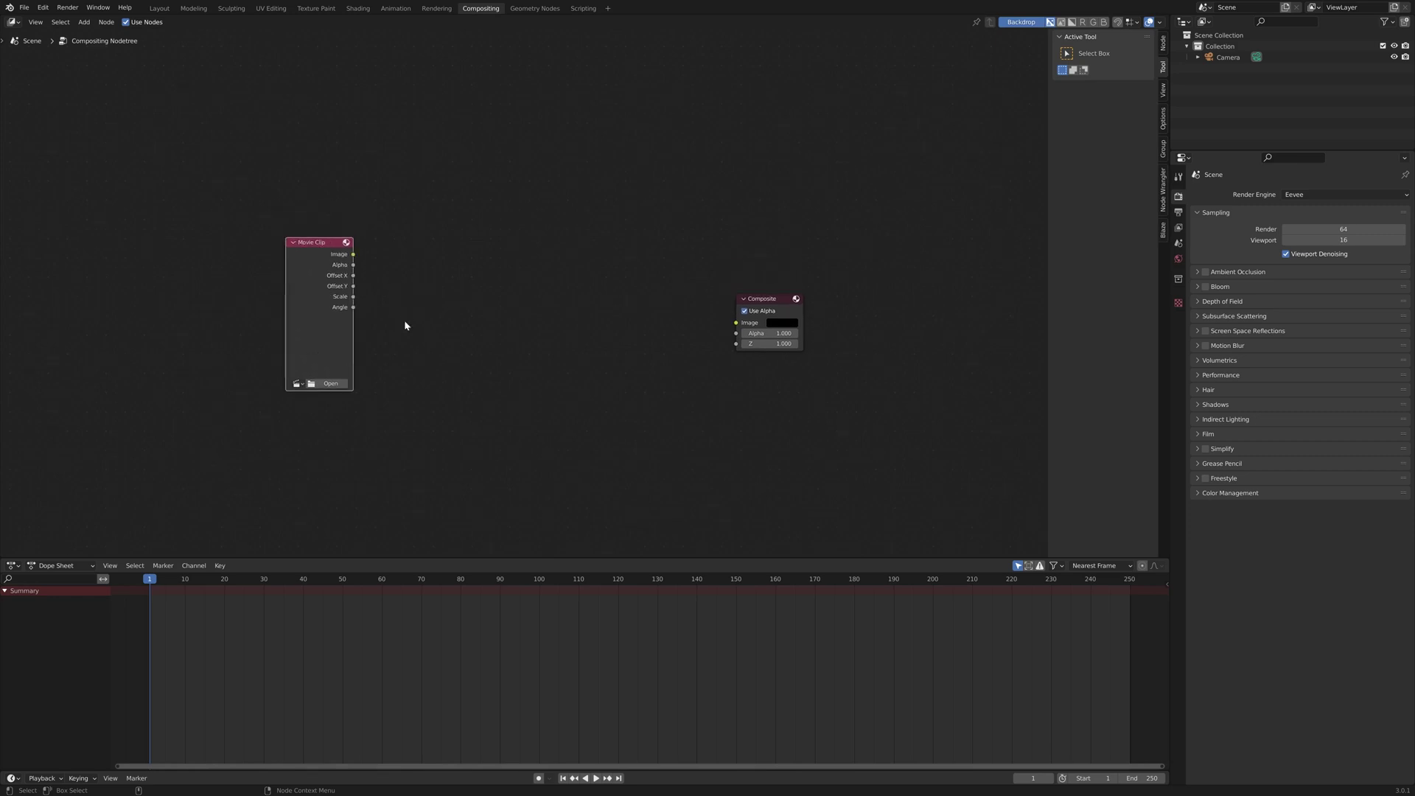
Load the dispersion footage video from the lens dispersion folder into the Movie Clip node
{"action": "left_click", "coordinate": [329, 384]}
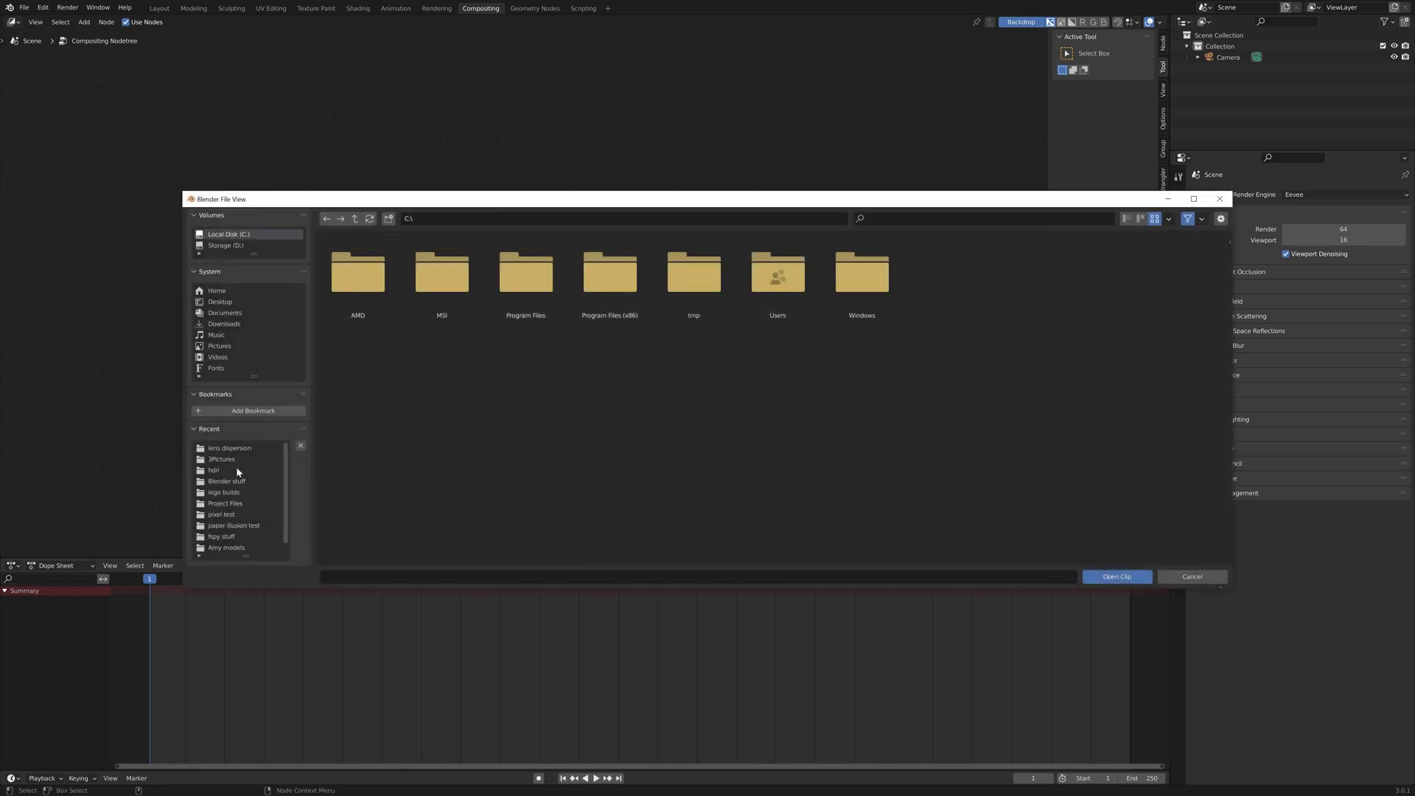
{"action": "left_click", "coordinate": [230, 448]}
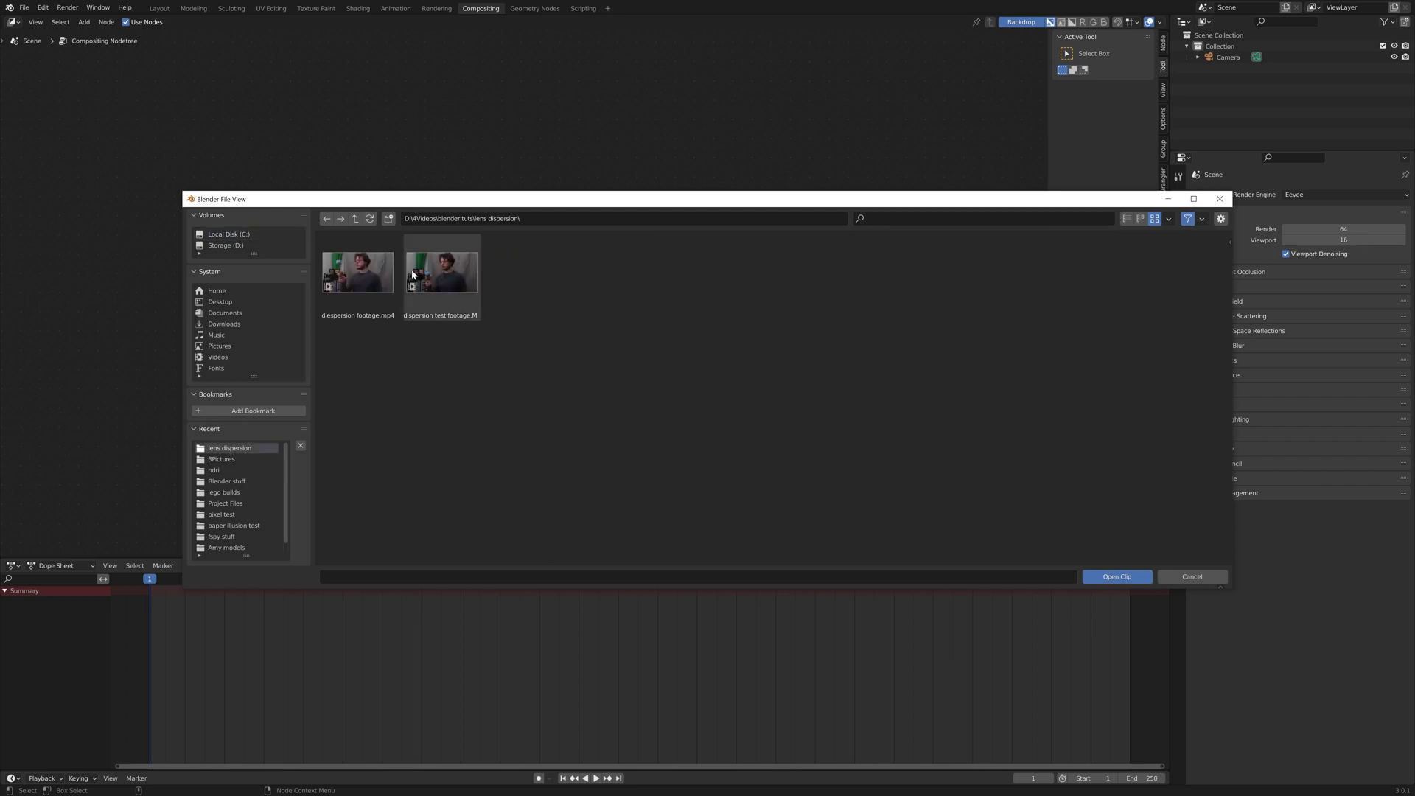
{"action": "left_click", "coordinate": [358, 273]}
{"action": "left_click", "coordinate": [1117, 576]}
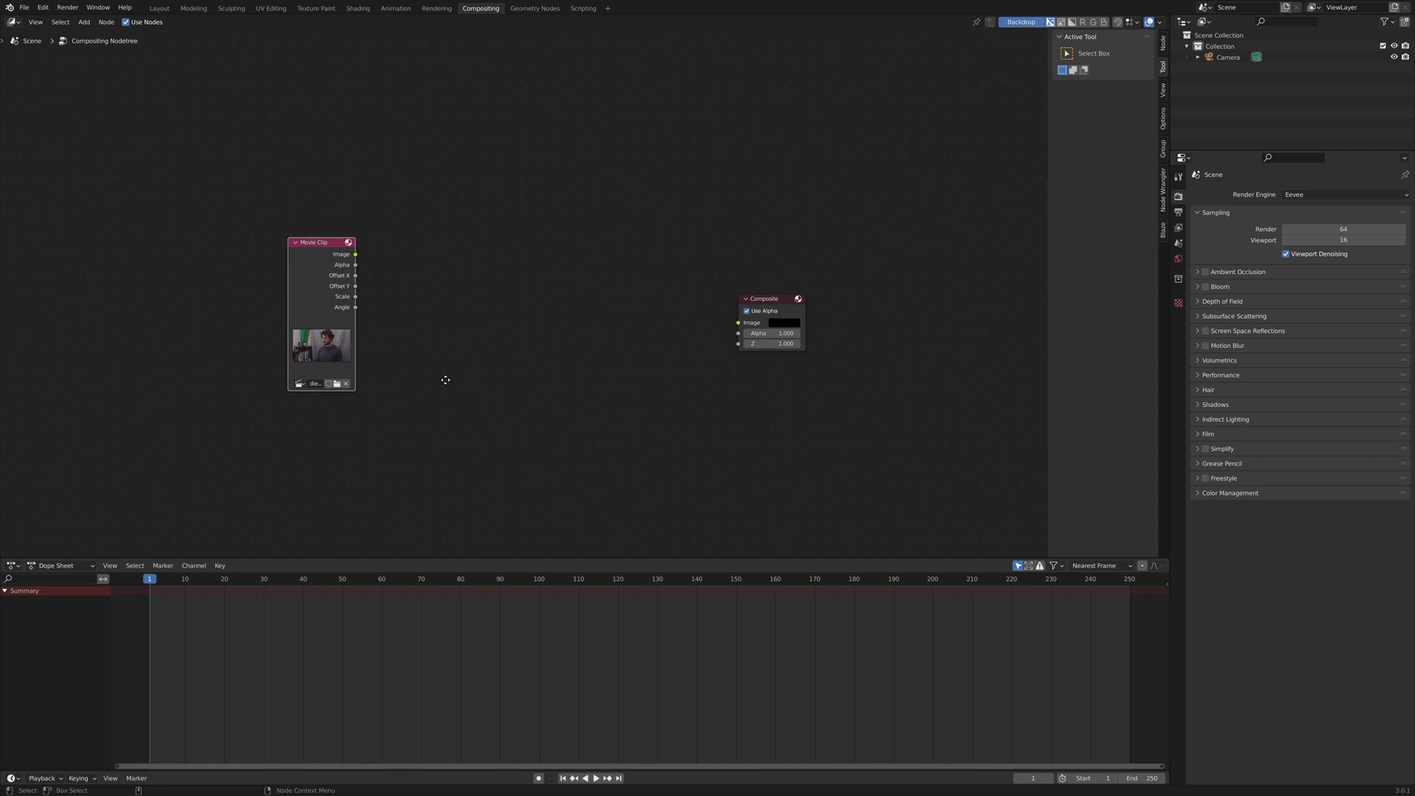
{"action": "scroll", "coordinate": [445, 379], "scroll_direction": "up", "scroll_amount": 3}
Zoom and pan the node view, then drag the Composite node up and to the right
{"action": "middle_click_drag", "start_coordinate": [465, 376], "coordinate": [397, 343]}
{"action": "scroll", "coordinate": [485, 362], "scroll_direction": "up", "scroll_amount": 2}
{"action": "middle_click_drag", "start_coordinate": [545, 349], "coordinate": [580, 341], "text": "ctrl"}
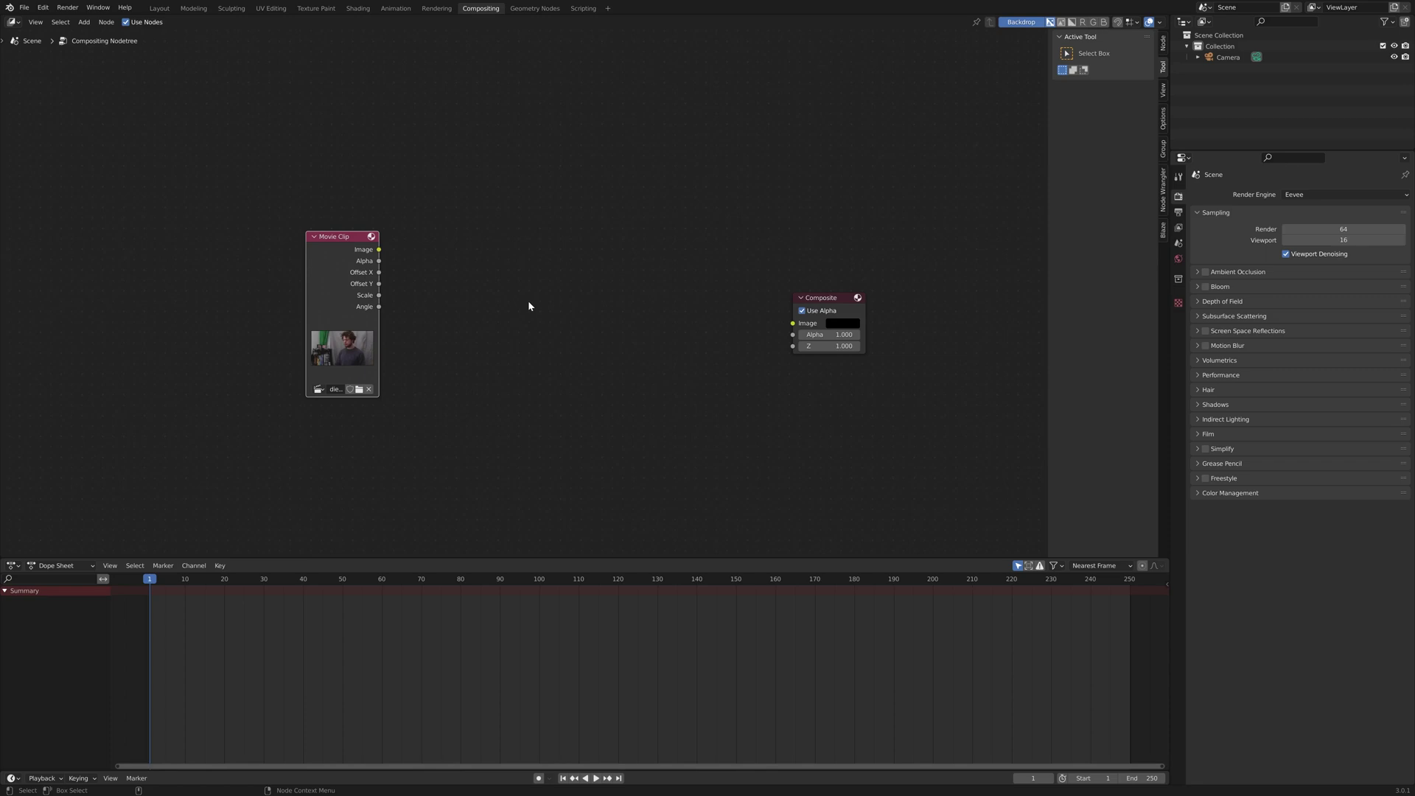
{"action": "scroll", "coordinate": [528, 299], "scroll_direction": "up", "scroll_amount": 1}
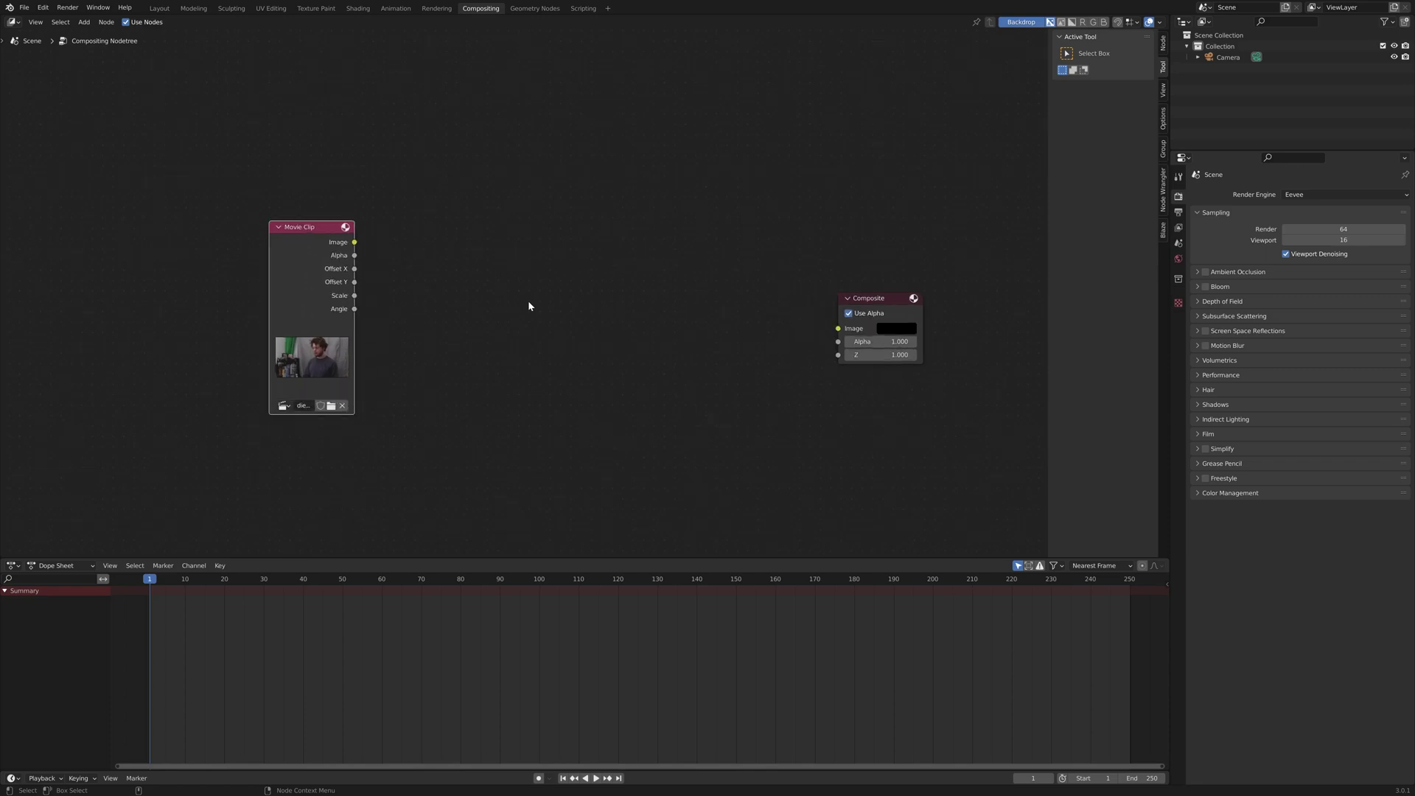
{"action": "middle_click_drag", "start_coordinate": [527, 299], "coordinate": [481, 315]}
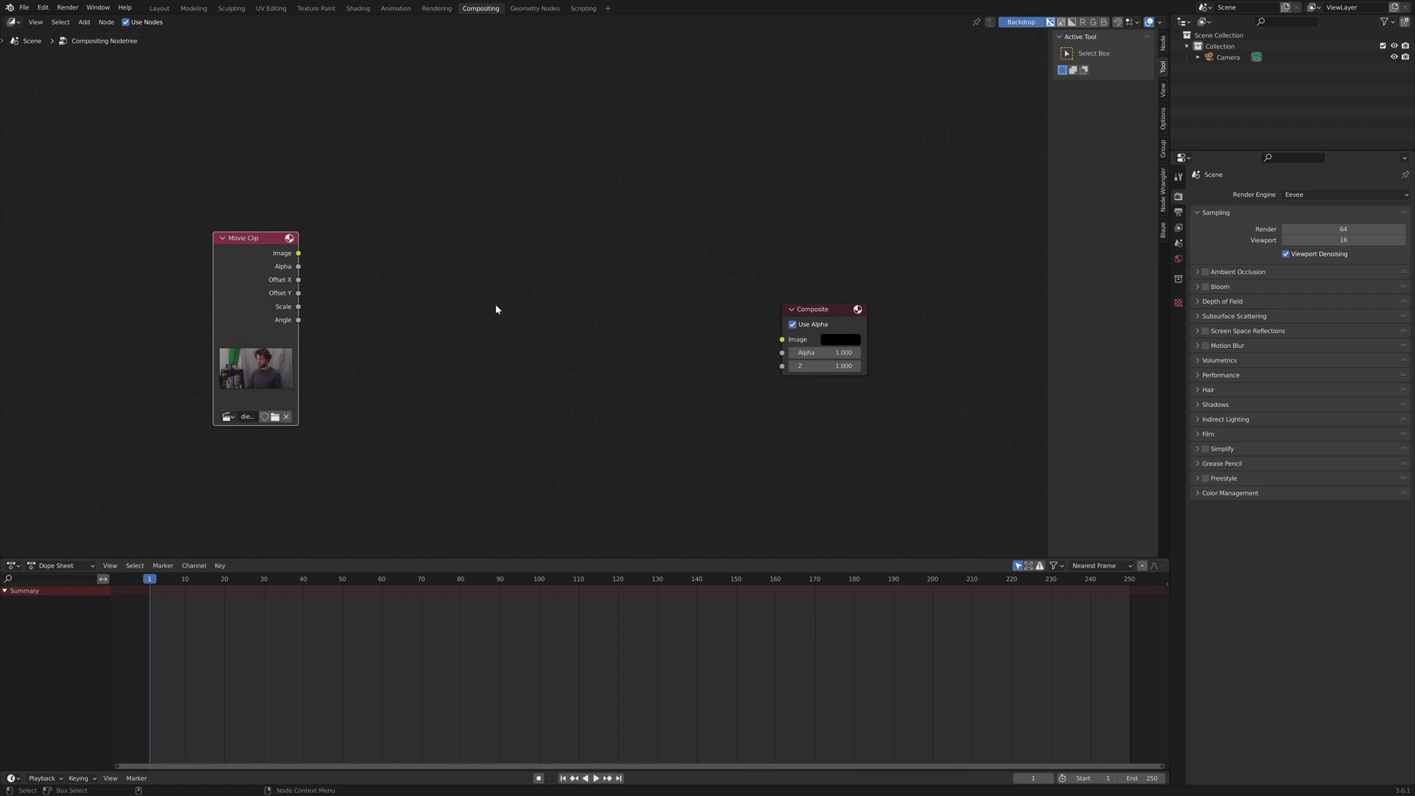
{"action": "middle_click_drag", "start_coordinate": [460, 287], "coordinate": [449, 297]}
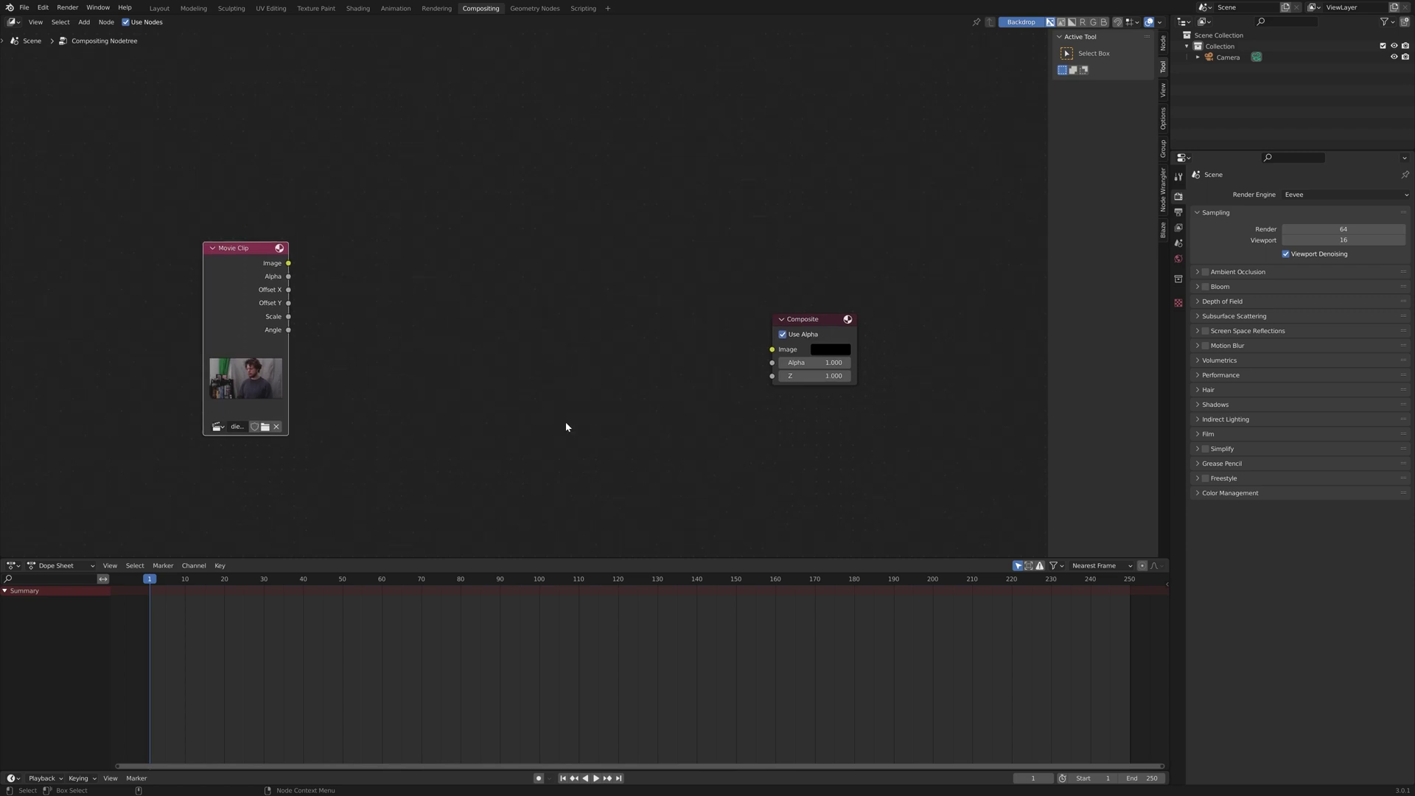
{"action": "left_click_drag", "start_coordinate": [811, 347], "coordinate": [880, 262]}
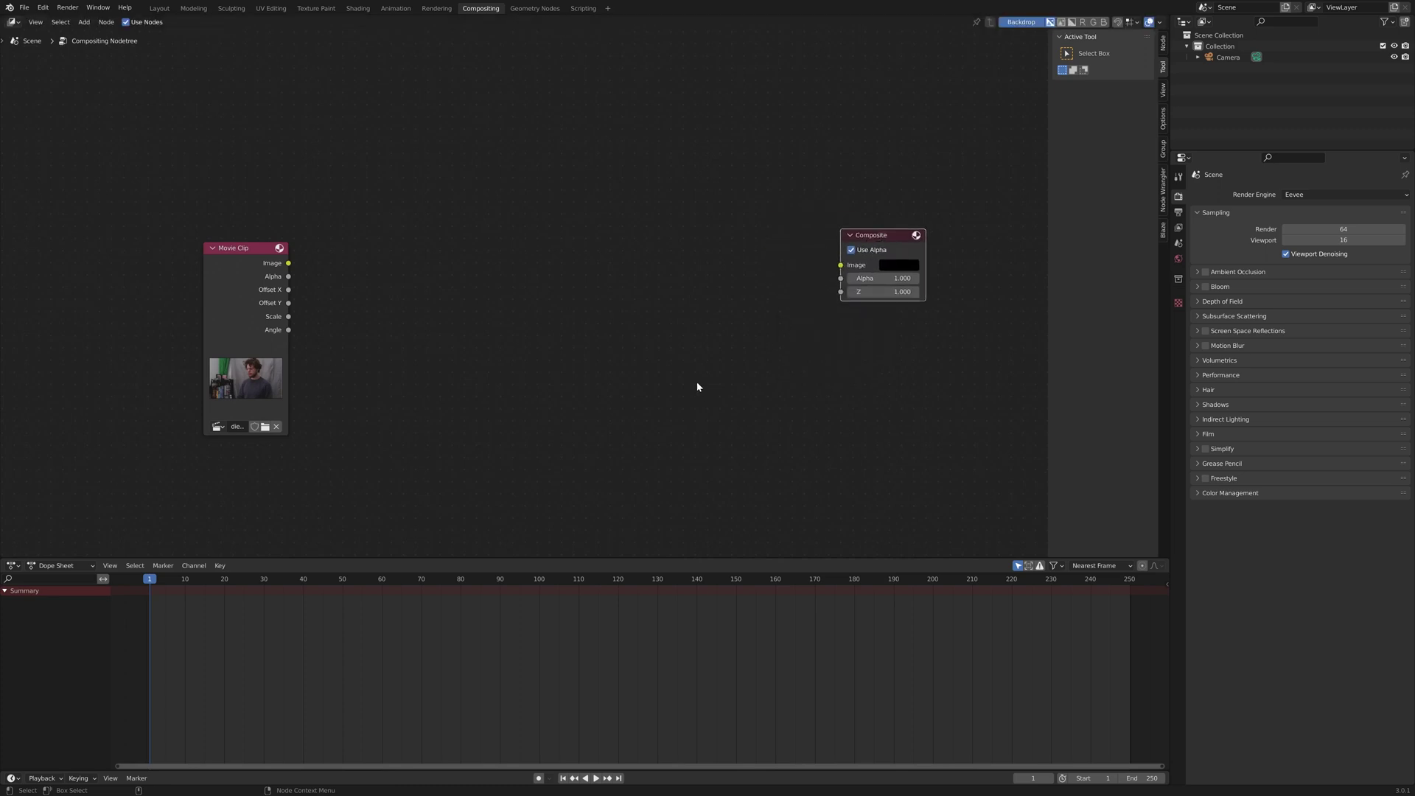
{"action": "key", "text": "shift+a"}
Add a Viewer node and link the Movie Clip's Image output to both Composite and Viewer
{"action": "type", "text": "v"}
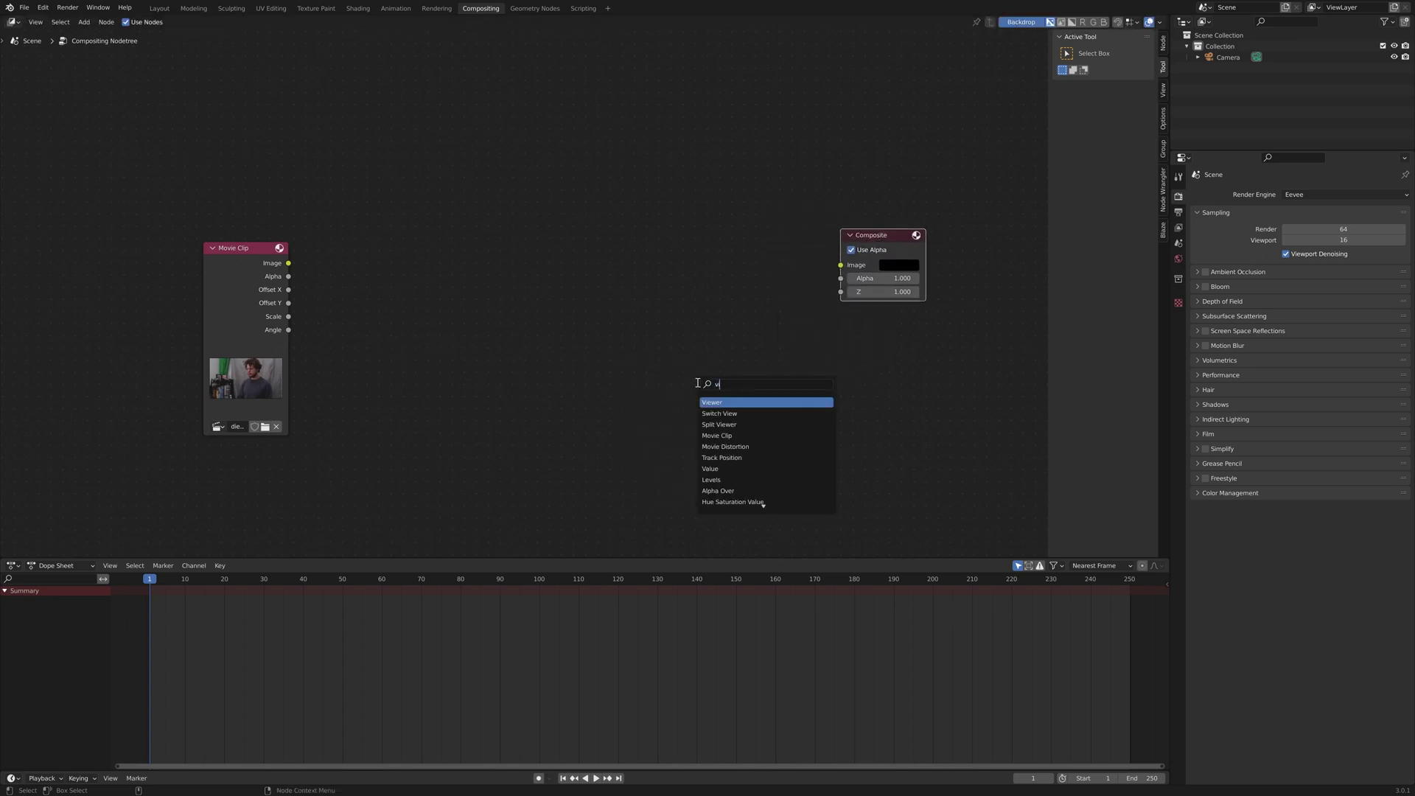
{"action": "type", "text": "iew"}
{"action": "key", "text": "Return"}
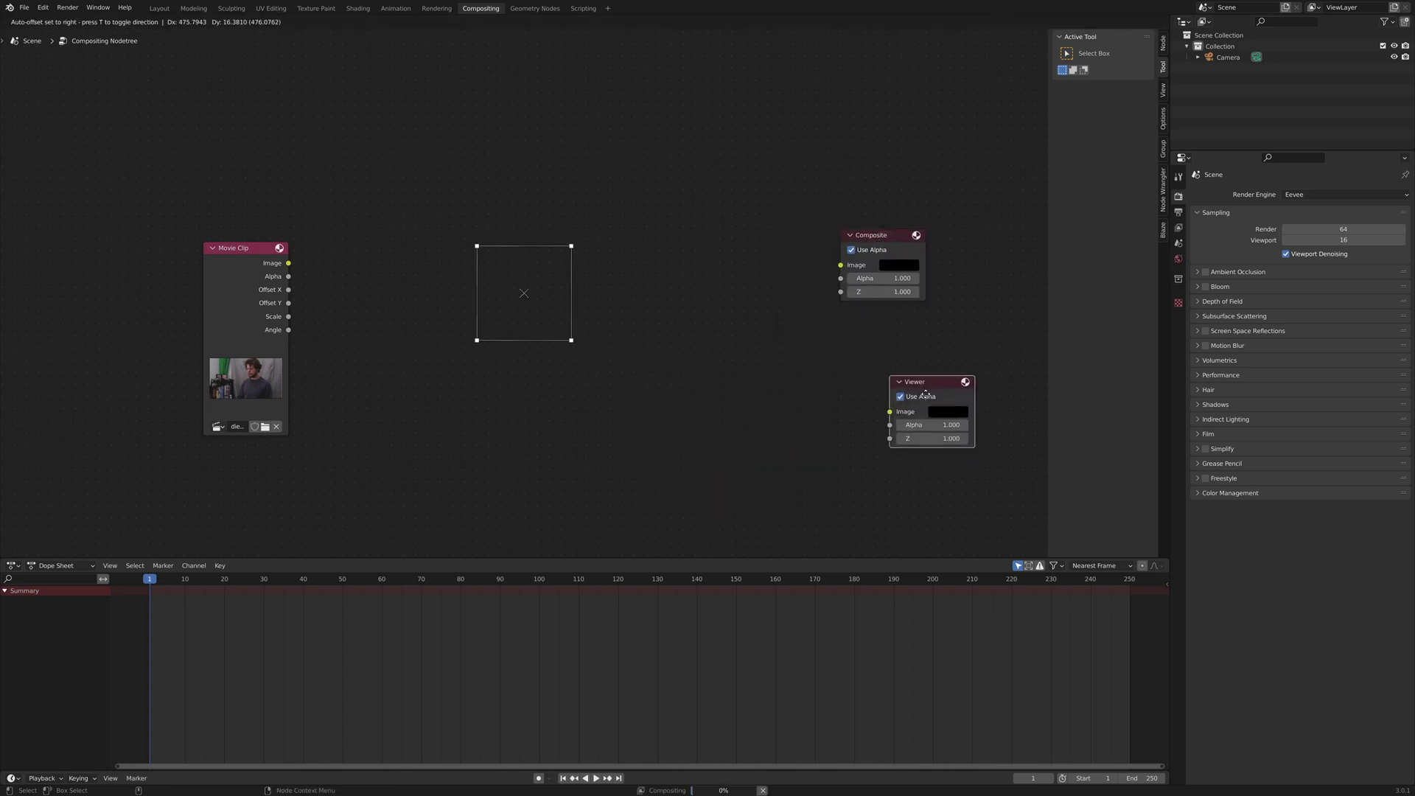
{"action": "left_click", "coordinate": [865, 379]}
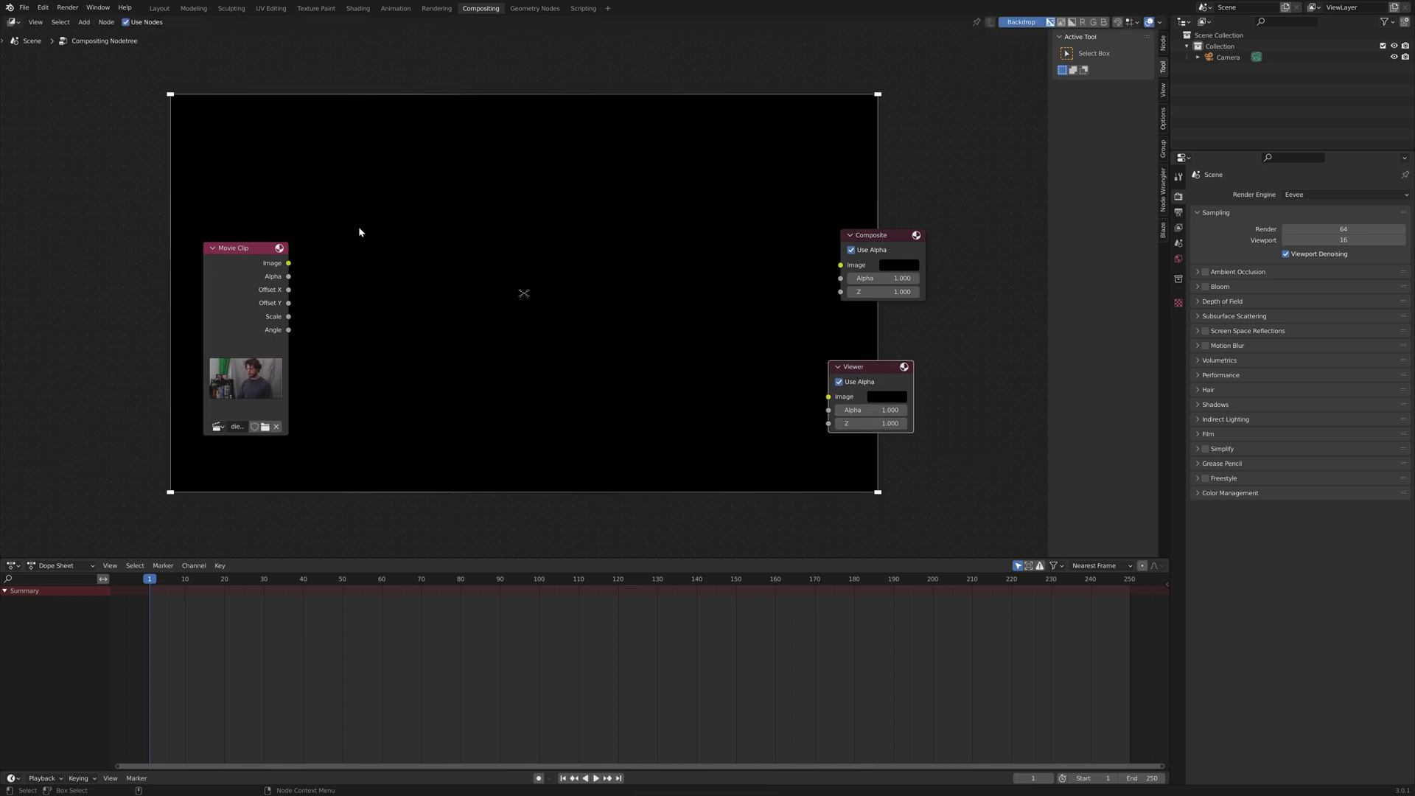
{"action": "left_click_drag", "start_coordinate": [288, 263], "coordinate": [840, 265]}
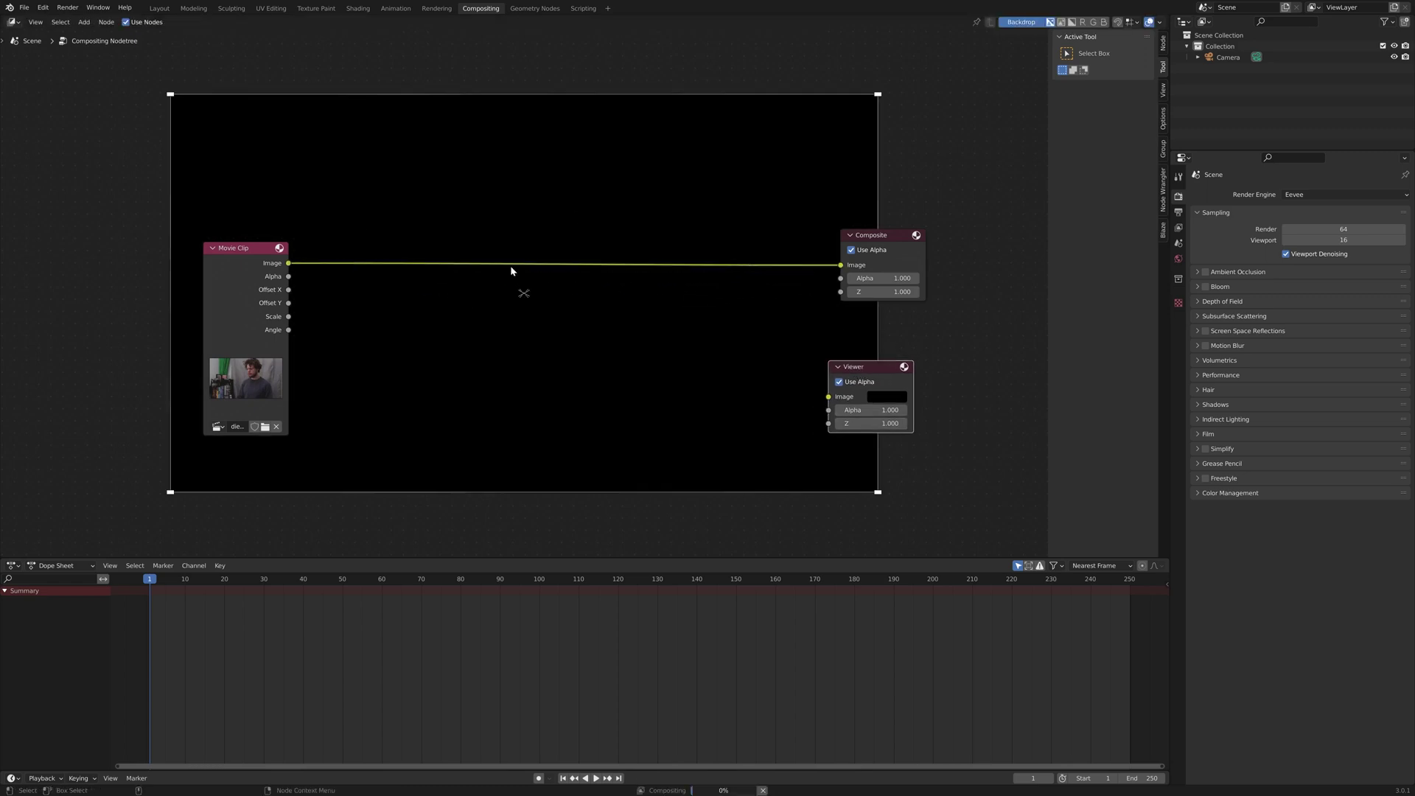
{"action": "left_click_drag", "start_coordinate": [291, 264], "coordinate": [835, 399]}
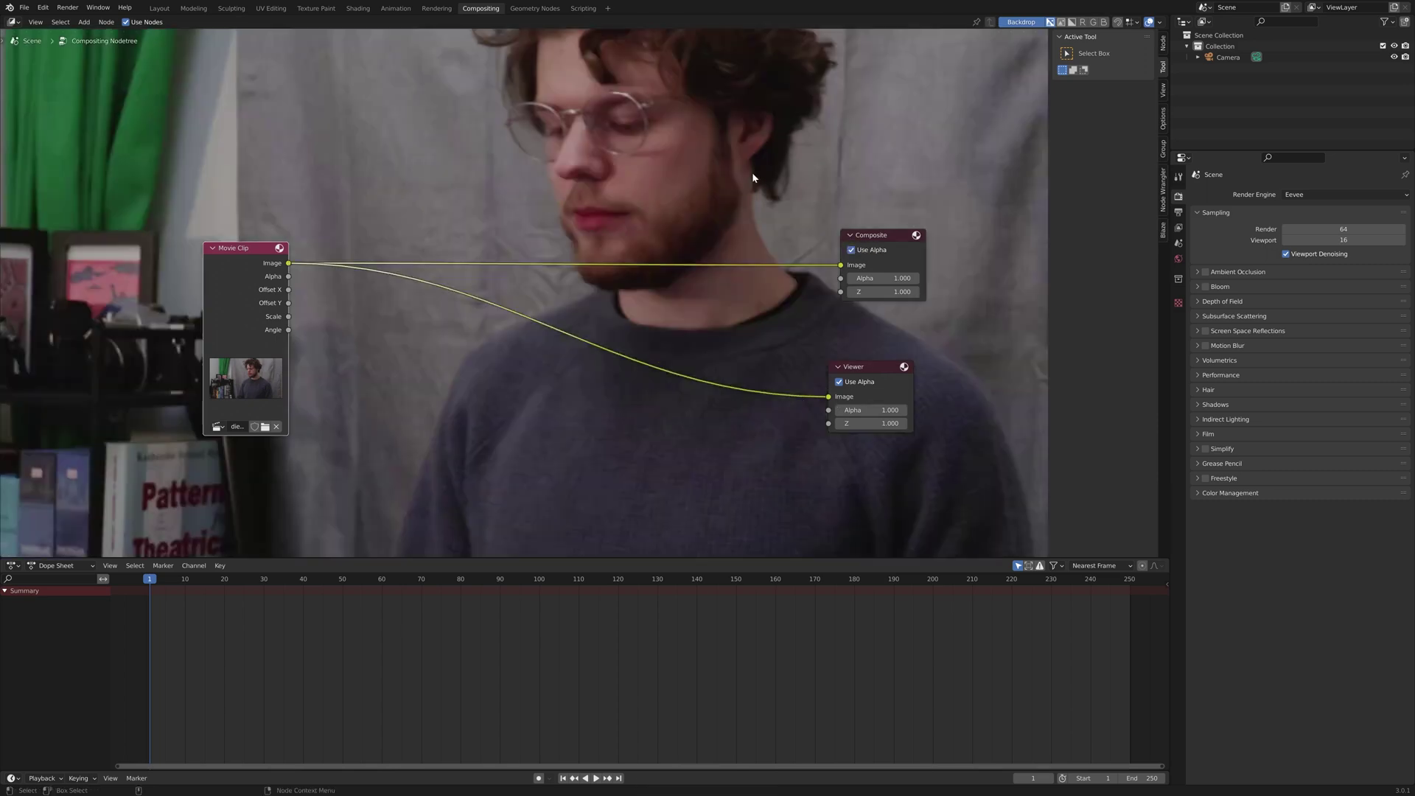
Move the Composite and Viewer nodes right and insert a reroute point on both image links
{"action": "left_click_drag", "start_coordinate": [737, 161], "coordinate": [882, 502]}
{"action": "left_click_drag", "start_coordinate": [883, 238], "coordinate": [991, 233]}
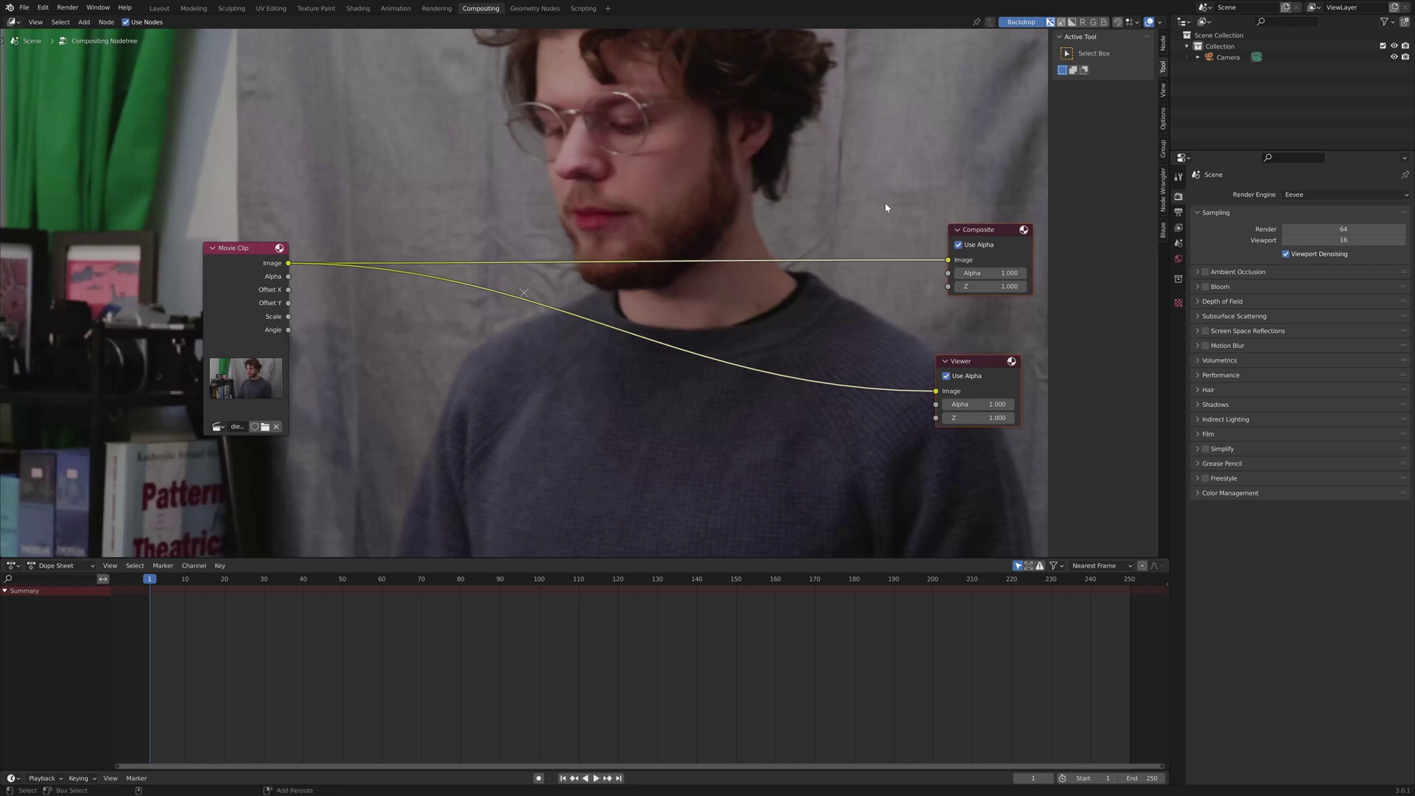
{"action": "right_click_drag", "start_coordinate": [888, 216], "coordinate": [888, 493], "text": "shift"}
{"action": "scroll", "coordinate": [881, 306], "scroll_direction": "down", "scroll_amount": 4}
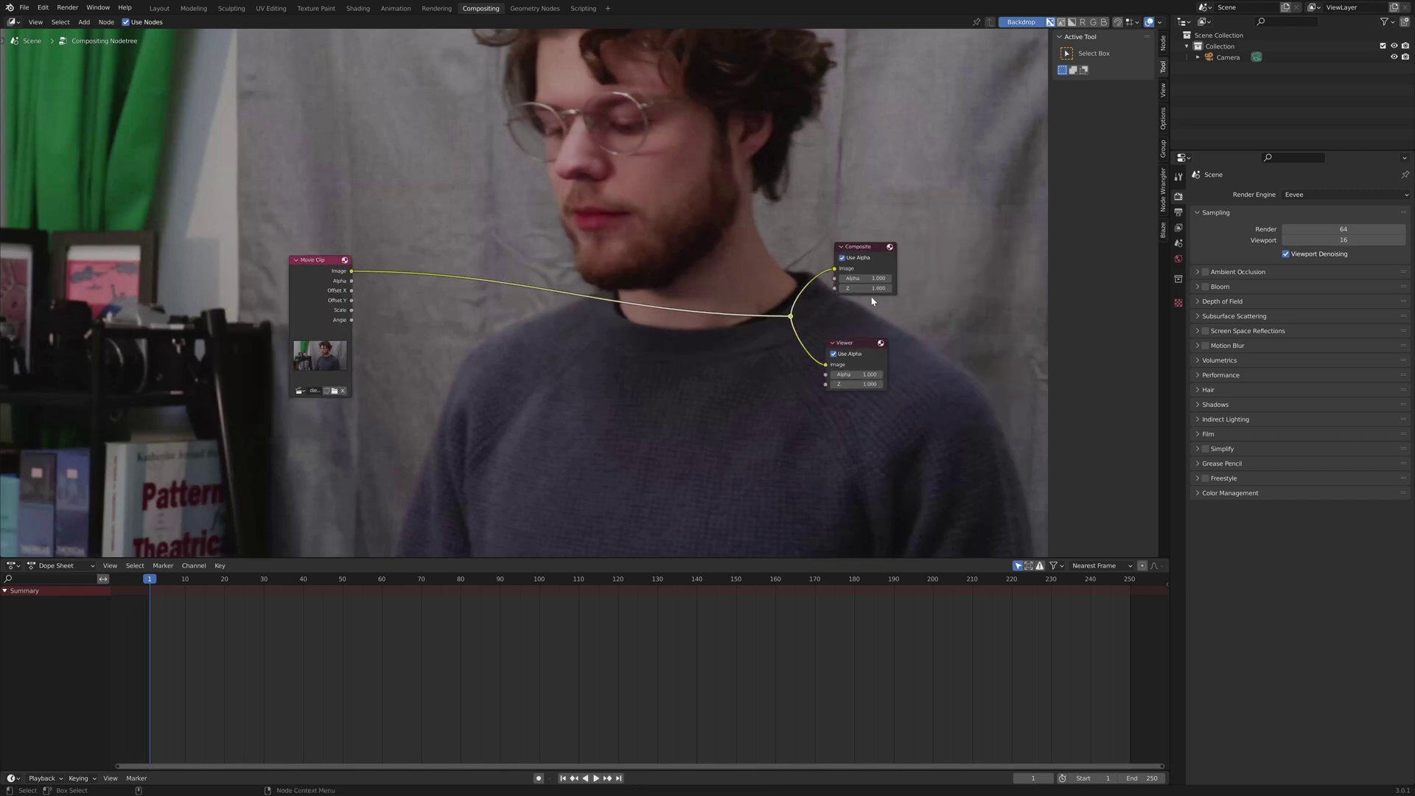
{"action": "scroll", "coordinate": [855, 243], "scroll_direction": "up", "scroll_amount": 1}
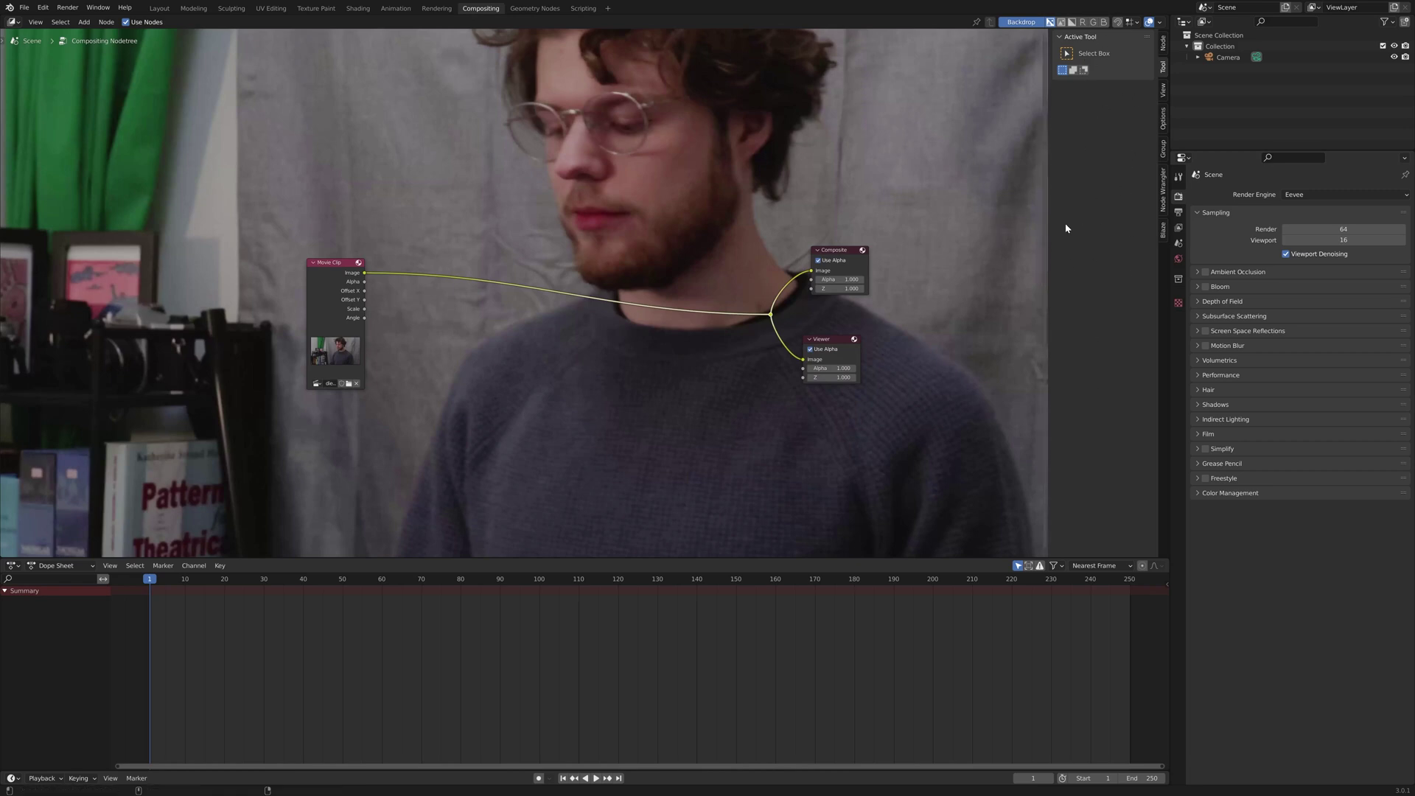
{"action": "key", "text": "n"}
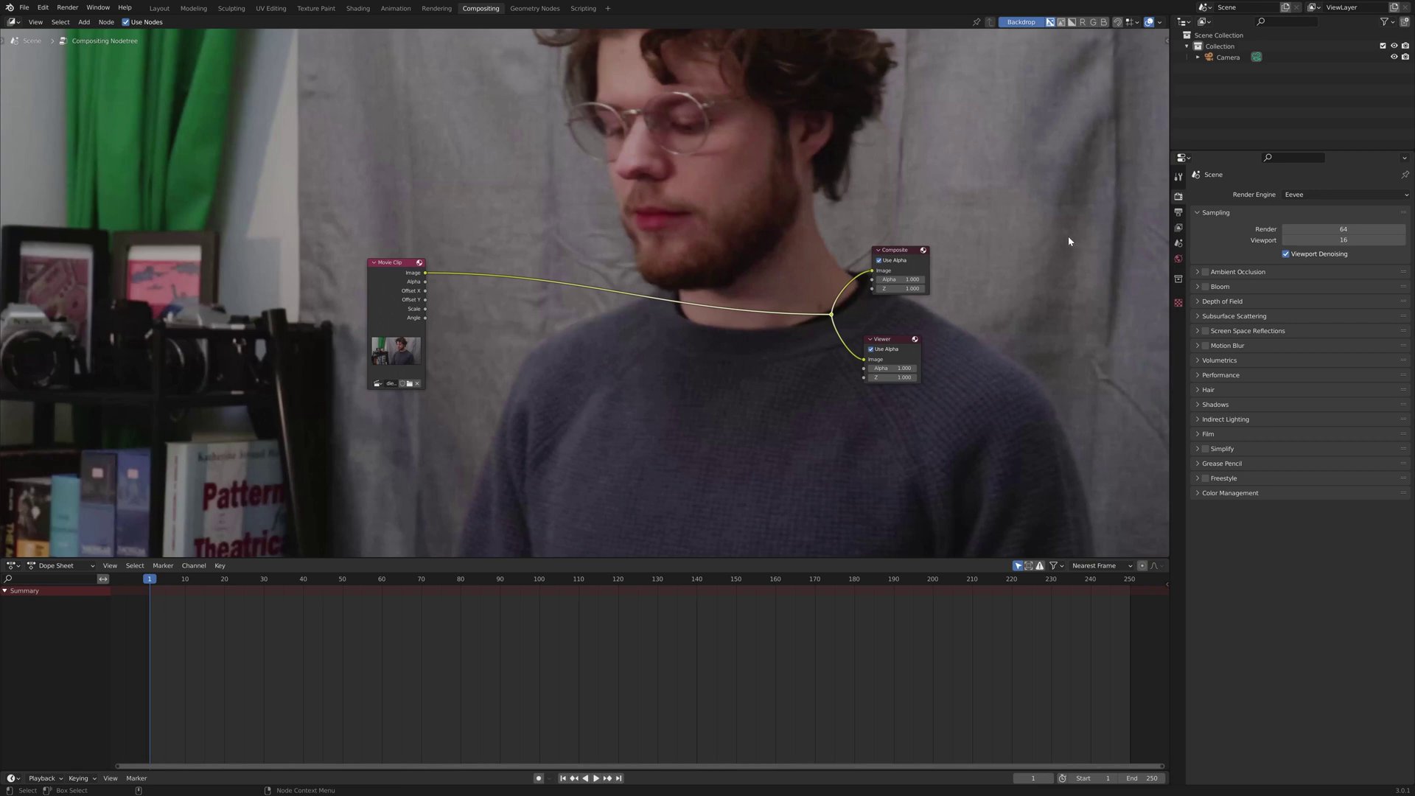
{"action": "key", "text": "n"}
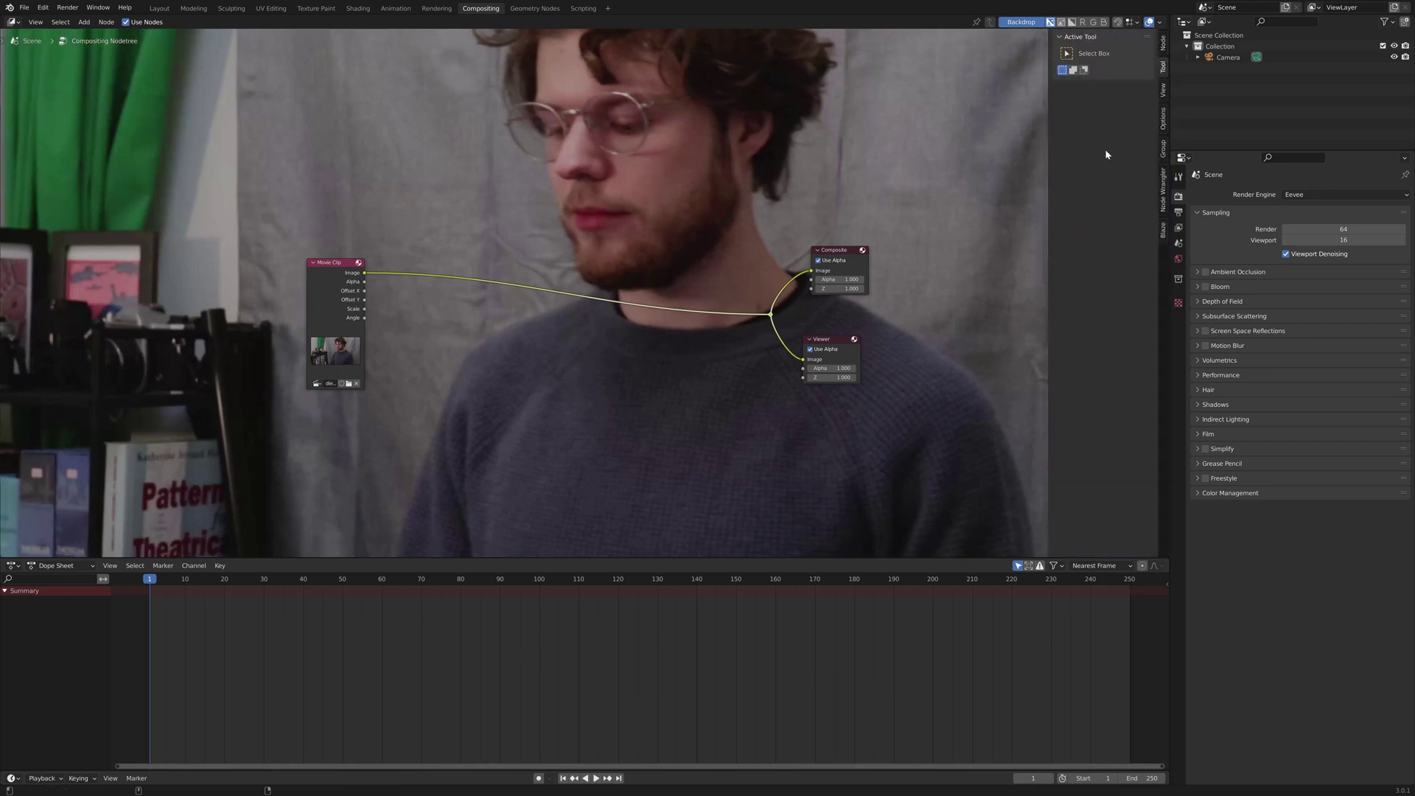
Try the Backdrop panel's Move, Fit and Reset Backdrop options on the footage backdrop
{"action": "left_click", "coordinate": [1163, 91]}
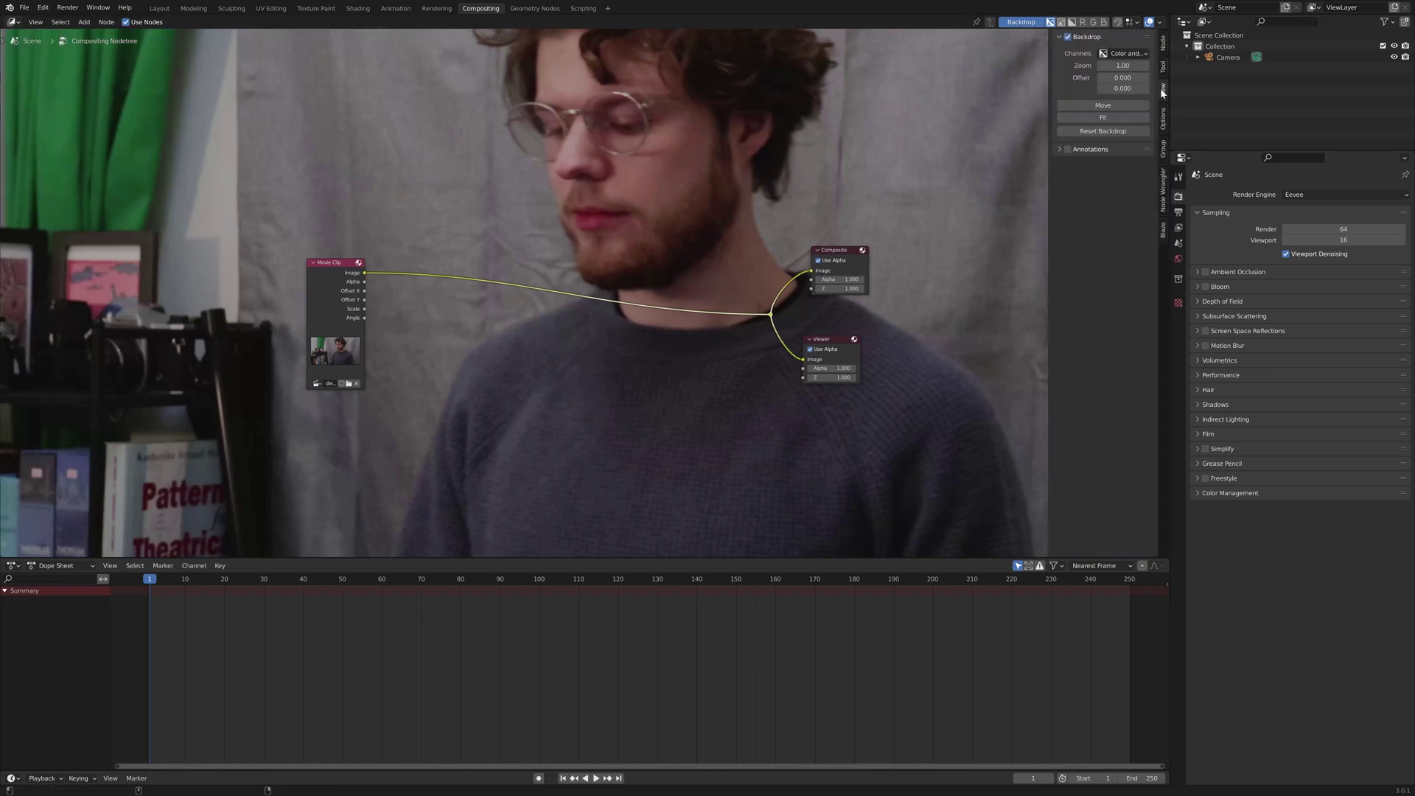
{"action": "left_click", "coordinate": [1103, 105]}
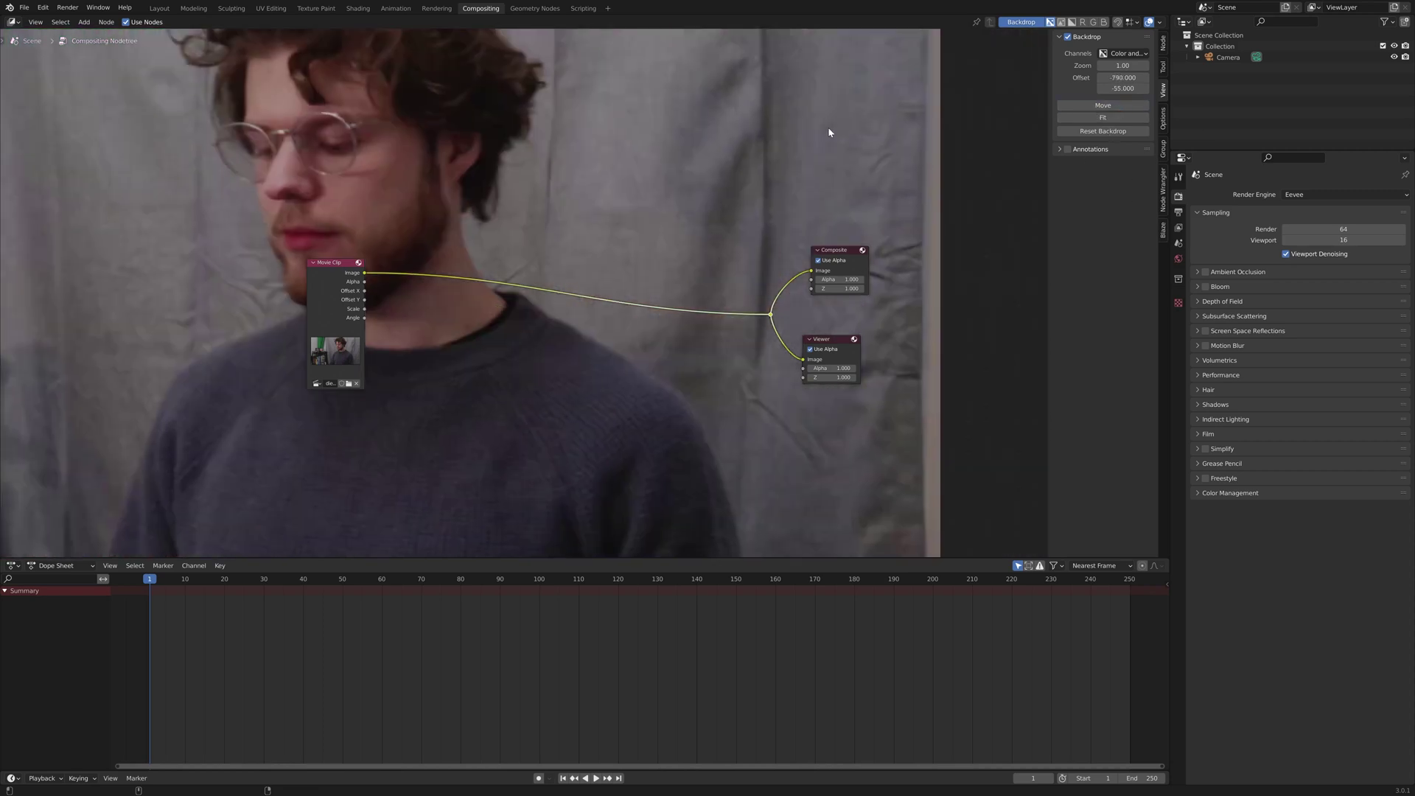
{"action": "left_click", "coordinate": [917, 148]}
{"action": "left_click", "coordinate": [1106, 117]}
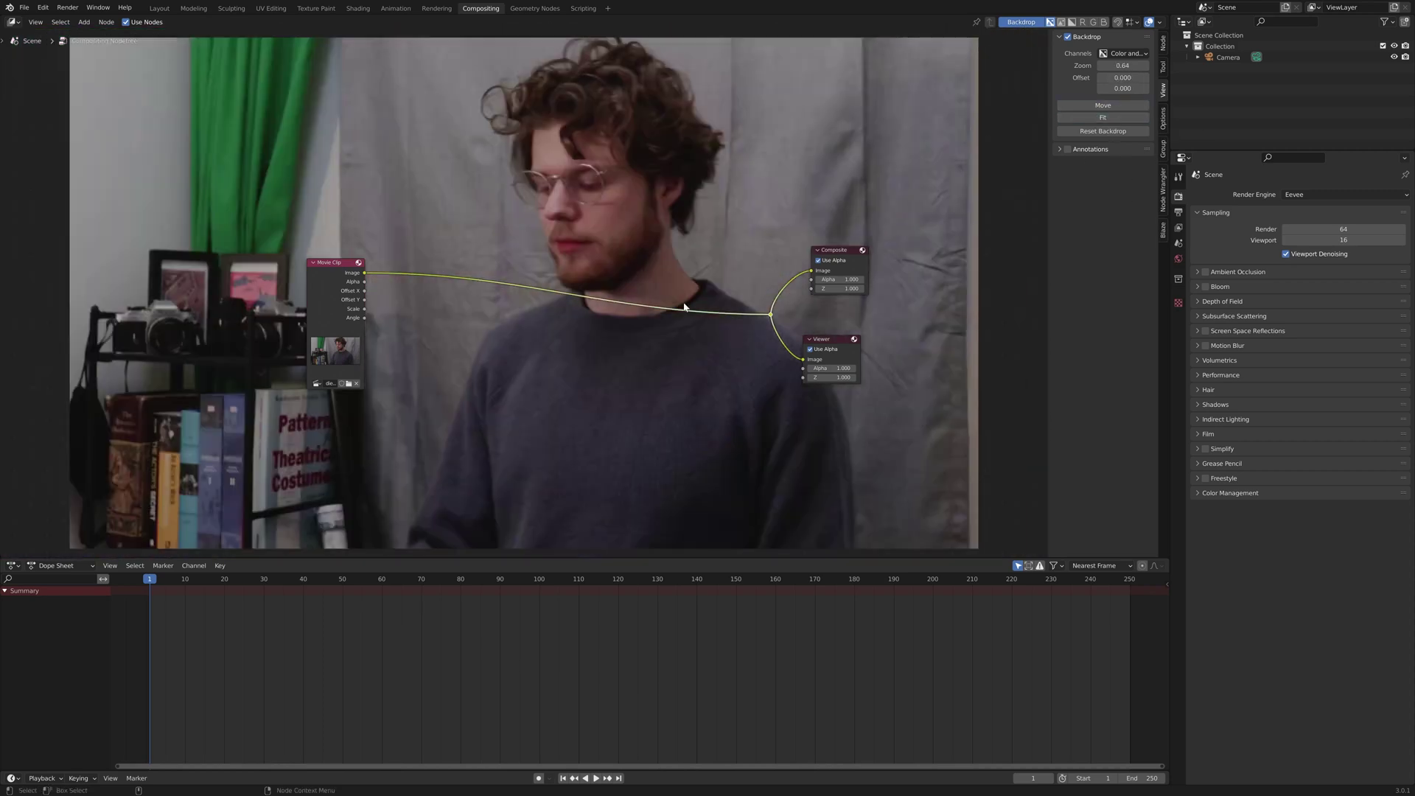
{"action": "left_click", "coordinate": [1092, 130]}
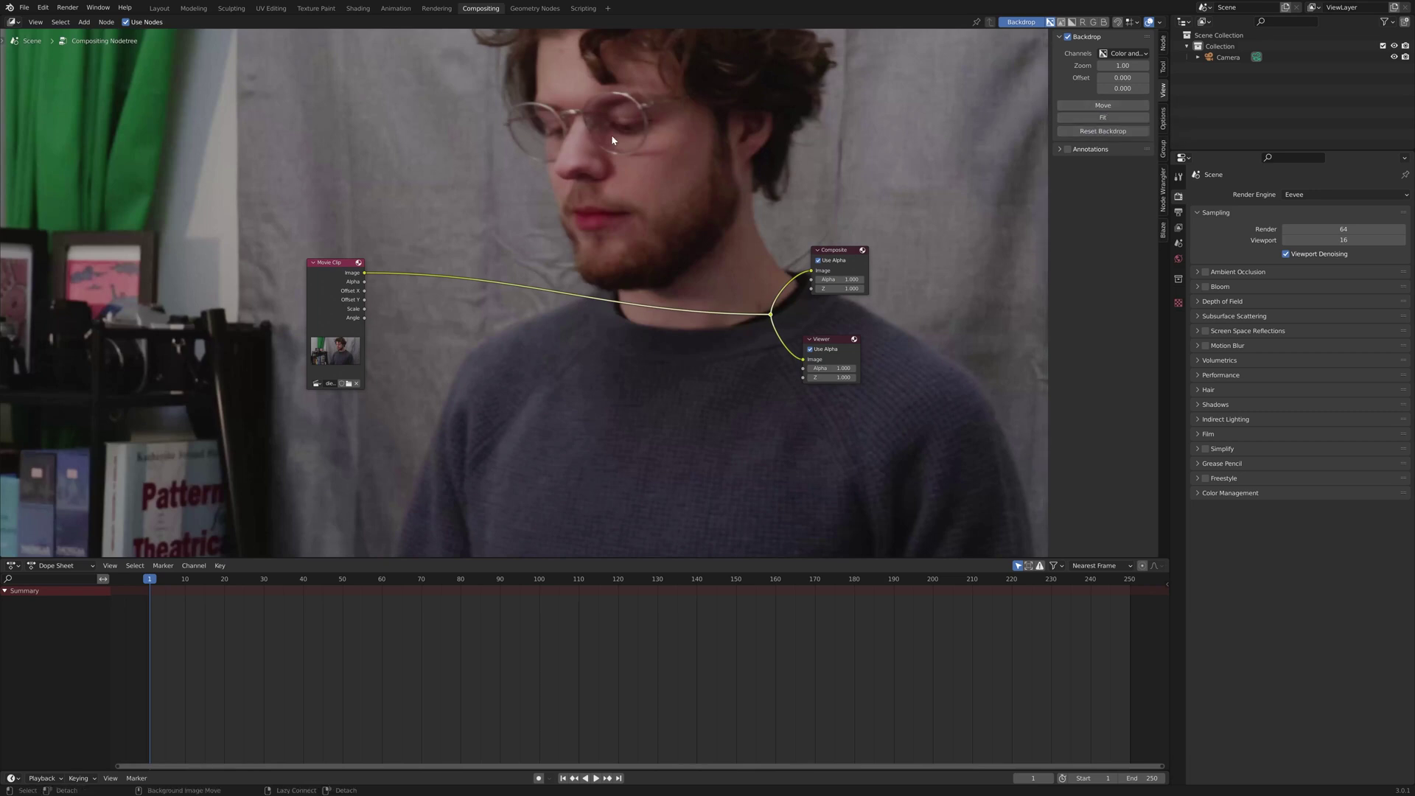
{"action": "middle_click_drag", "start_coordinate": [612, 134], "coordinate": [655, 107], "text": "alt"}
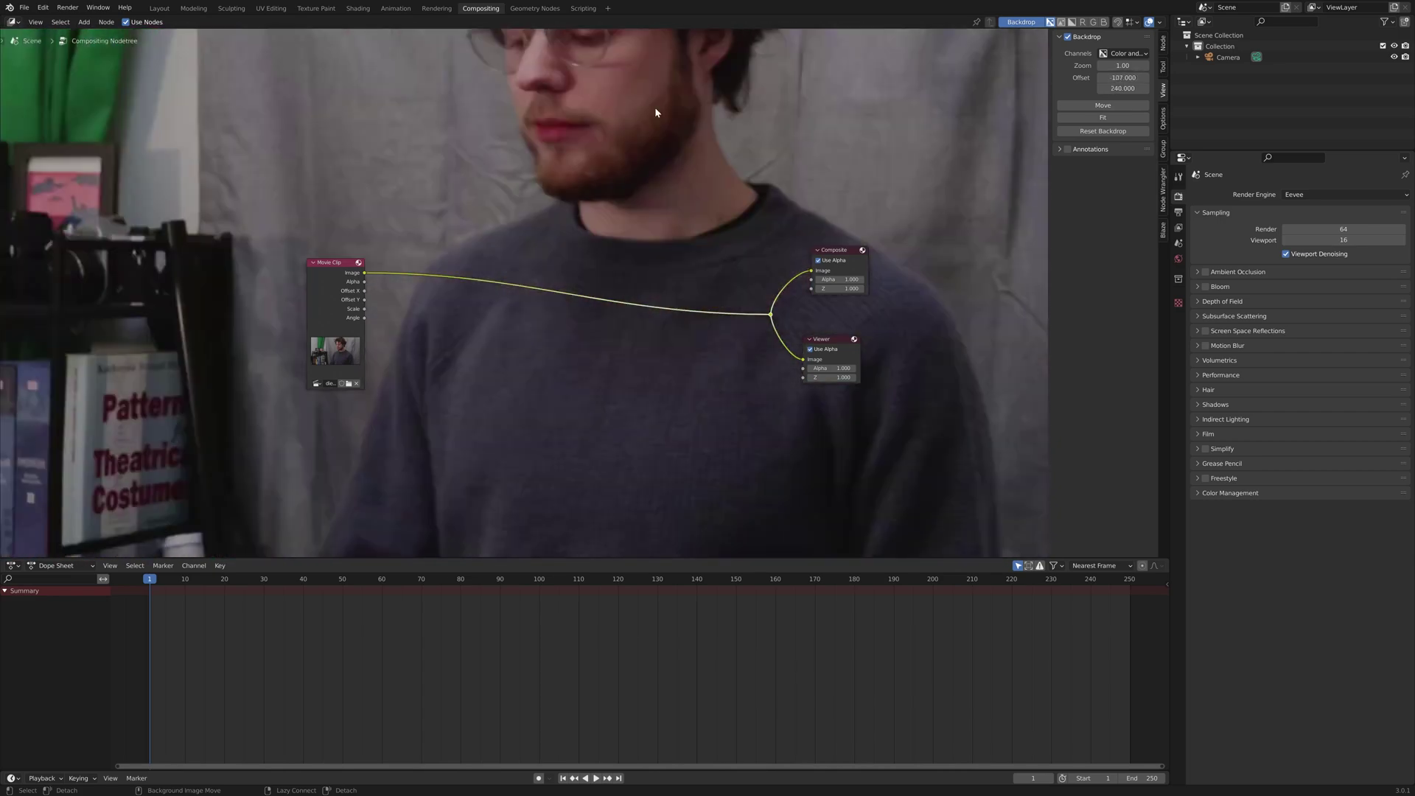
{"action": "left_click", "coordinate": [1102, 130]}
{"action": "left_click", "coordinate": [1103, 118]}
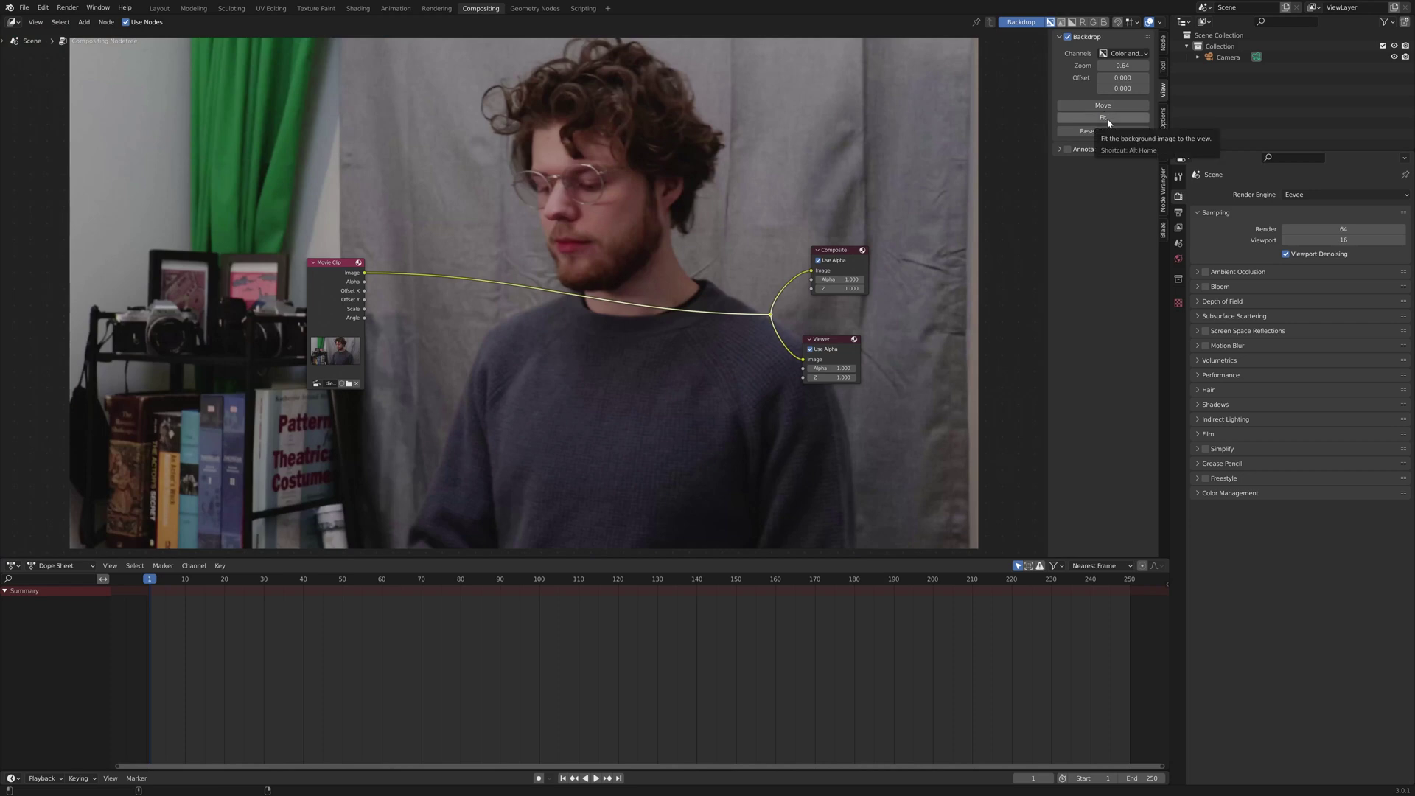
{"action": "scroll", "coordinate": [679, 270], "scroll_direction": "down", "scroll_amount": 2}
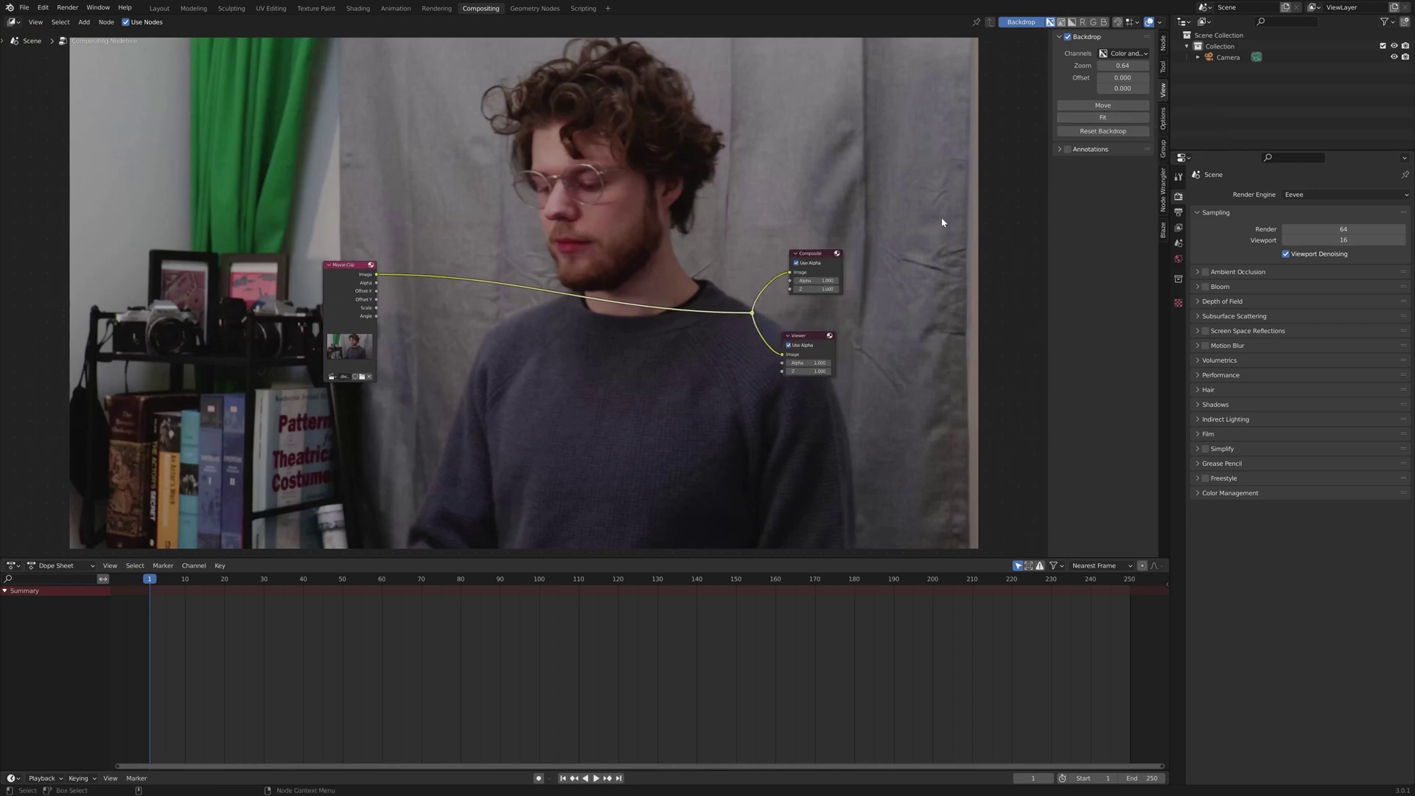
Set the backdrop zoom to 0.49 and shift the Movie Clip node left of the footage
{"action": "double_click", "coordinate": [1123, 65]}
{"action": "type", "text": "0.5"}
{"action": "key", "text": "Return"}
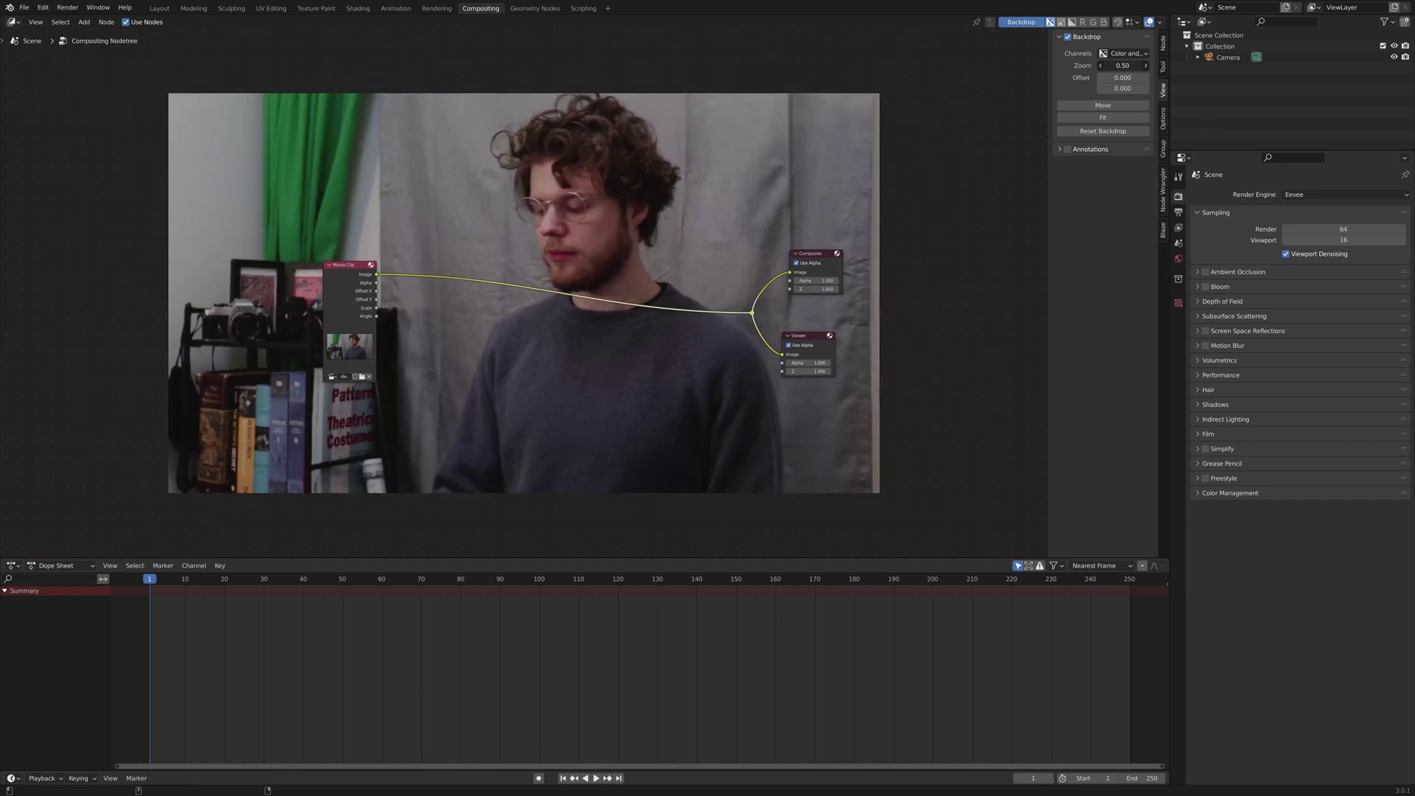
{"action": "left_click_drag", "start_coordinate": [1123, 65], "coordinate": [1116, 65]}
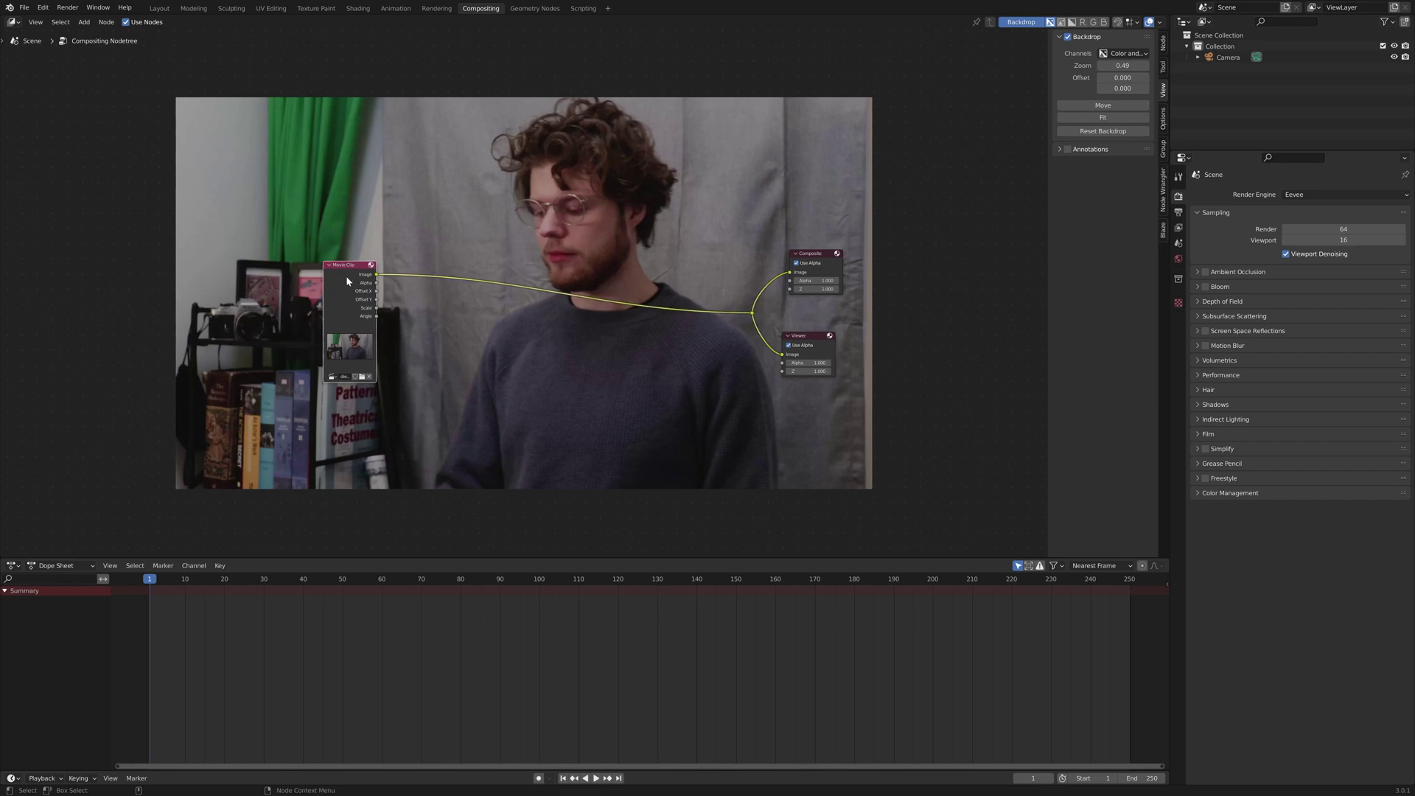
{"action": "left_click_drag", "start_coordinate": [347, 276], "coordinate": [132, 261]}
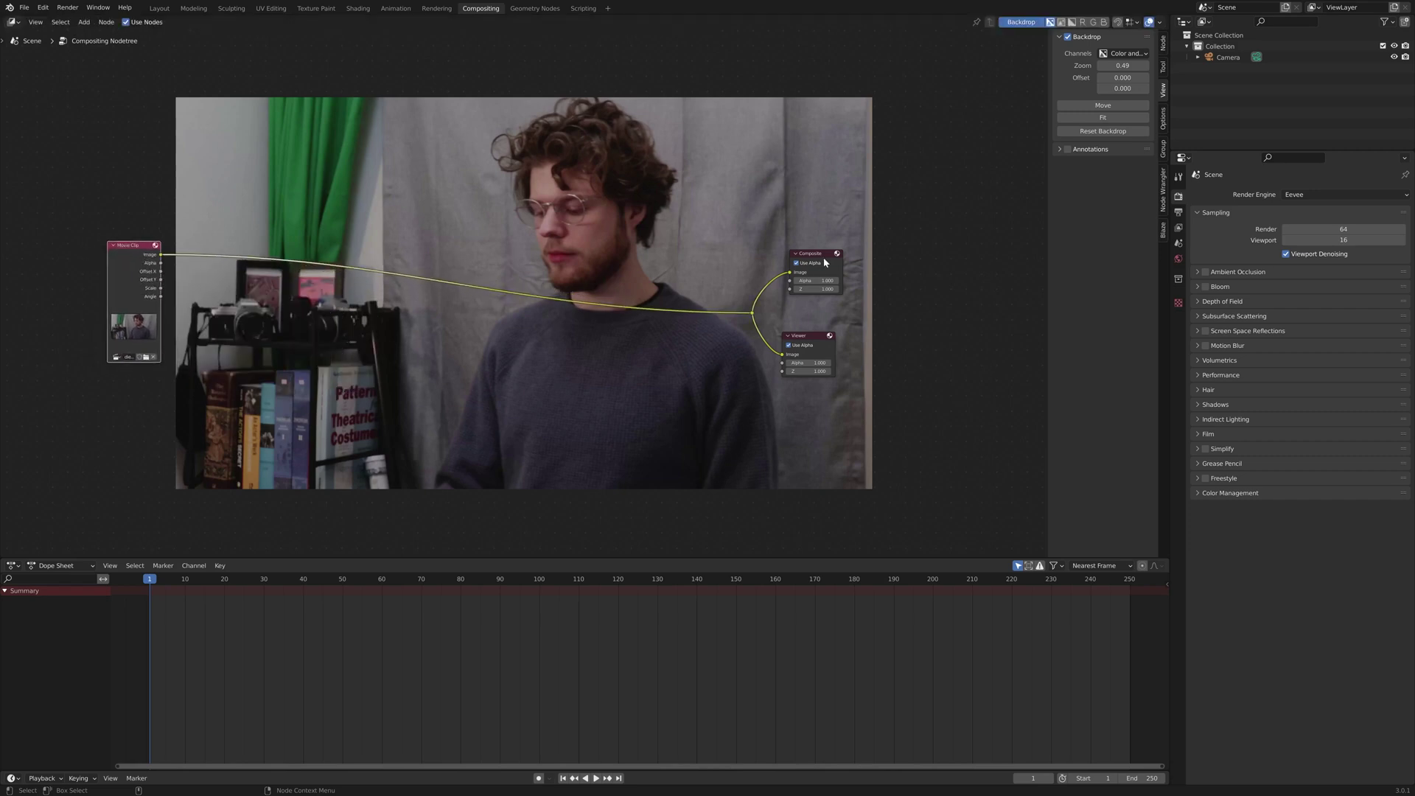
Move the Composite node, Viewer node and reroute point further right
{"action": "left_click_drag", "start_coordinate": [811, 253], "coordinate": [916, 253]}
{"action": "left_click_drag", "start_coordinate": [805, 334], "coordinate": [920, 348]}
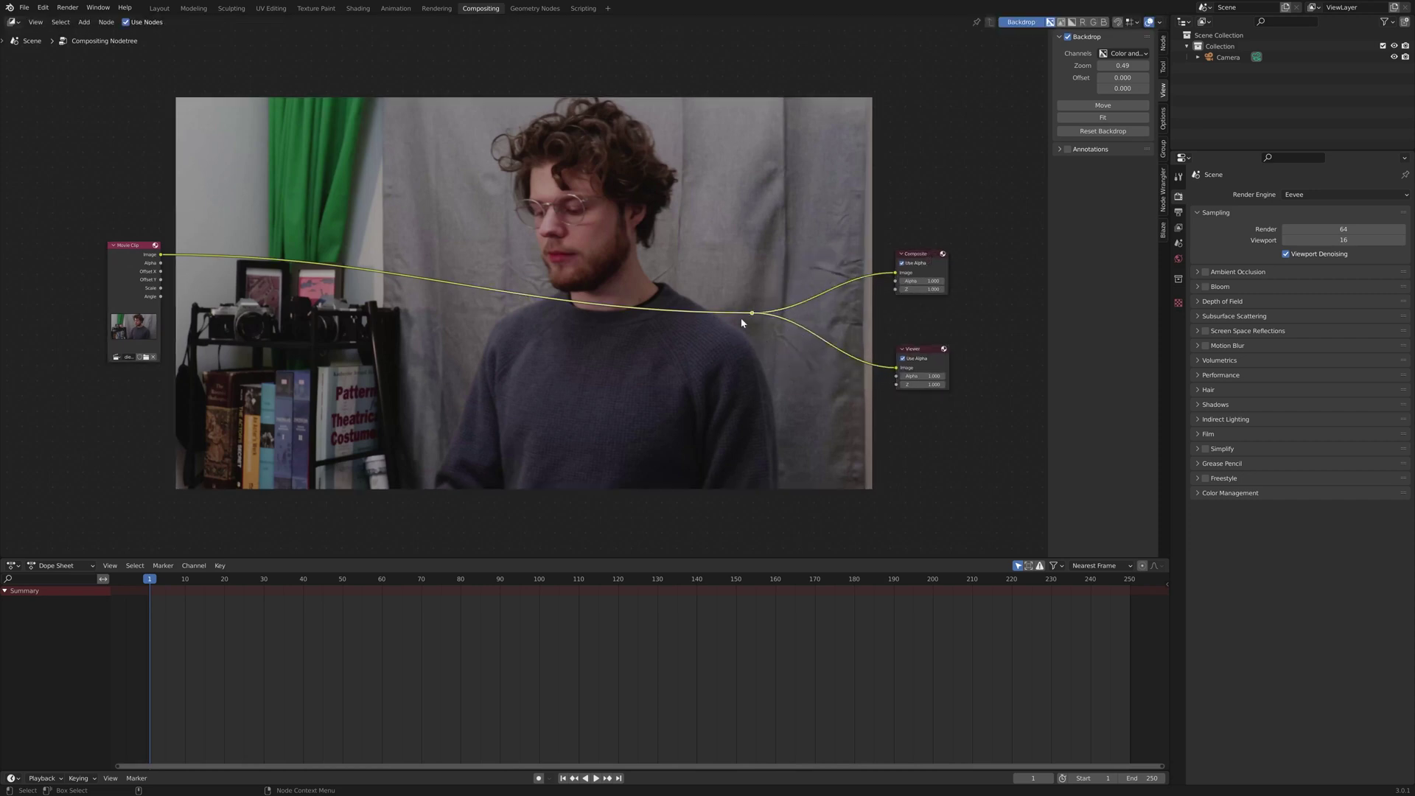
{"action": "left_click_drag", "start_coordinate": [742, 322], "coordinate": [873, 334]}
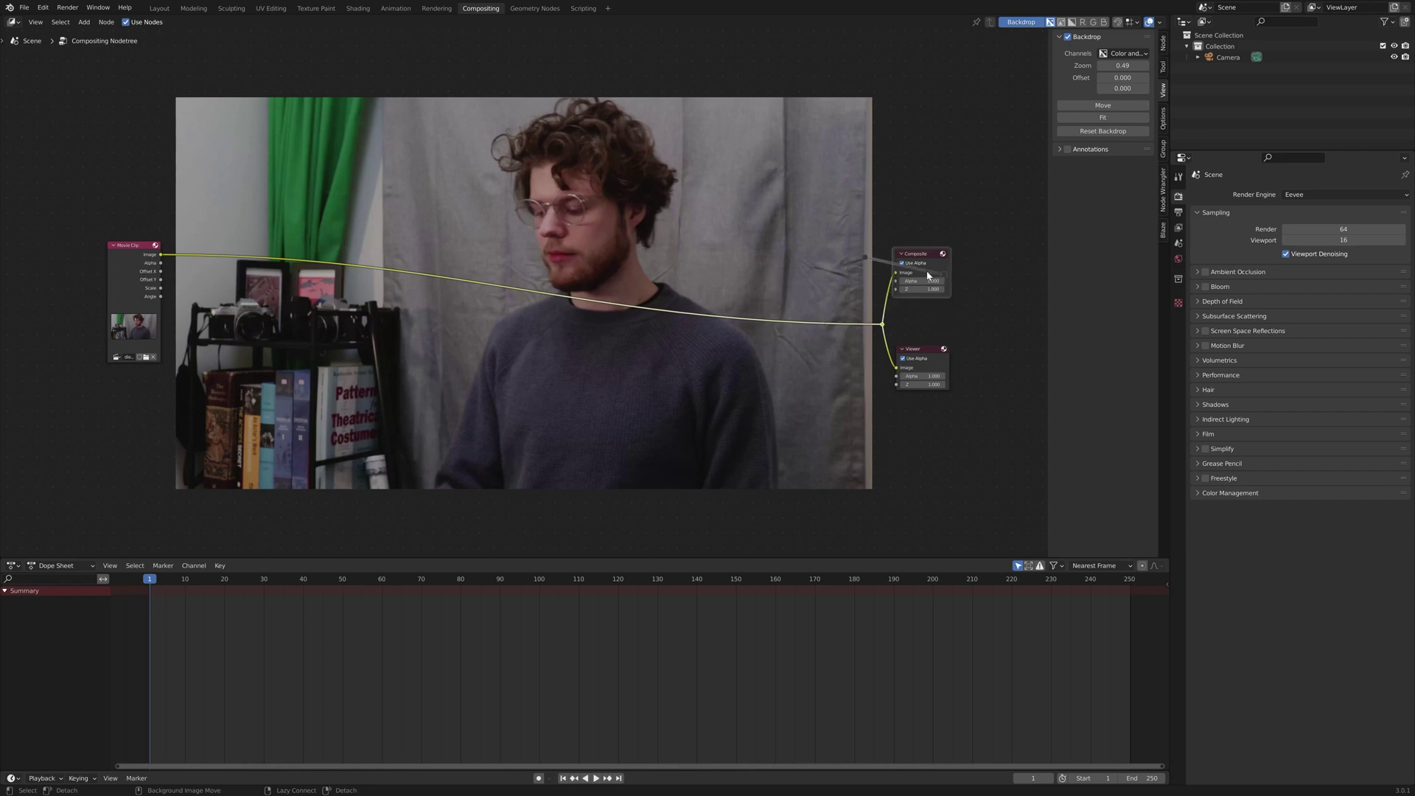
Connect Movie Clip's Alpha to Composite's Alpha, then undo that link
{"action": "right_click_drag", "start_coordinate": [930, 293], "coordinate": [904, 305], "text": "alt"}
{"action": "right_click_drag", "start_coordinate": [165, 279], "coordinate": [926, 288], "text": "alt"}
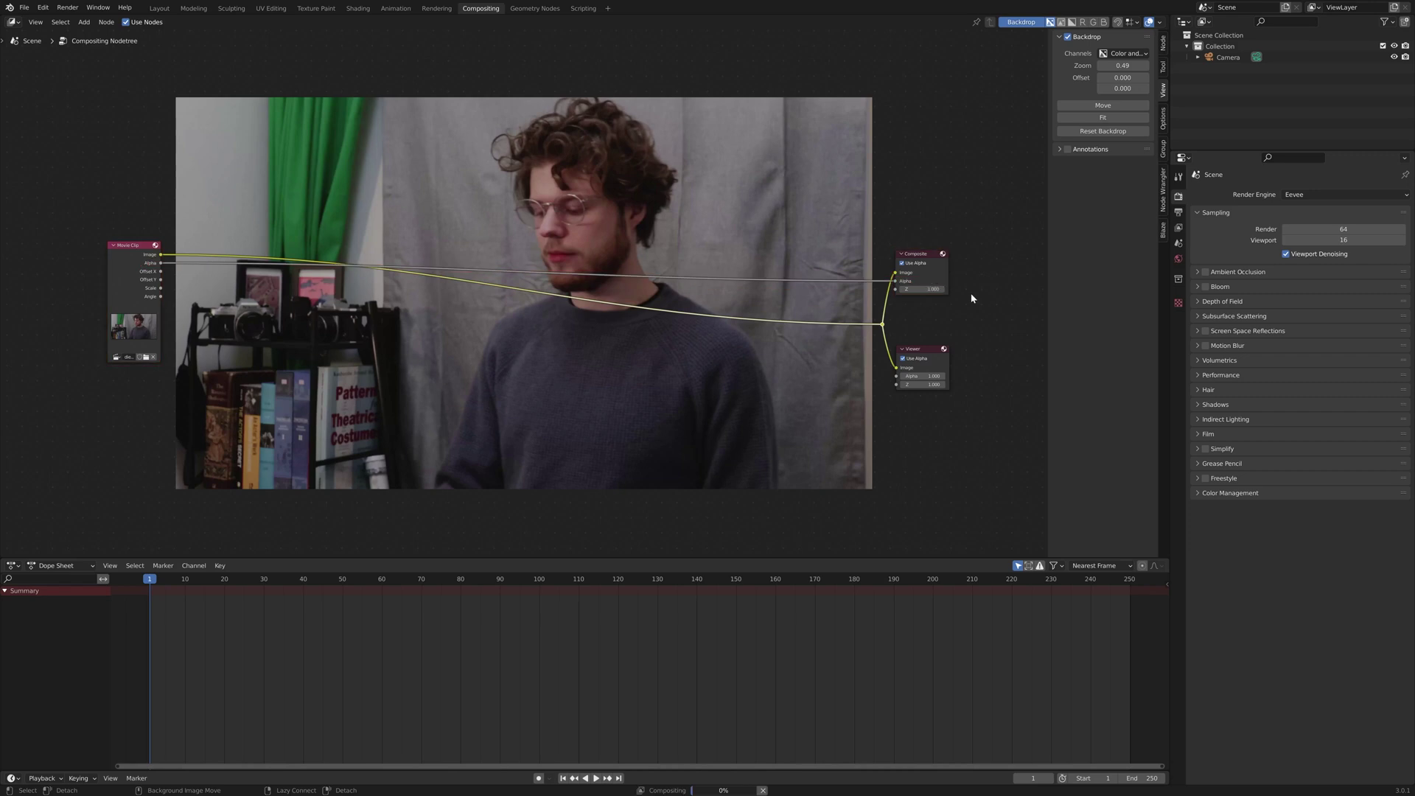
{"action": "key", "text": "ctrl+z"}
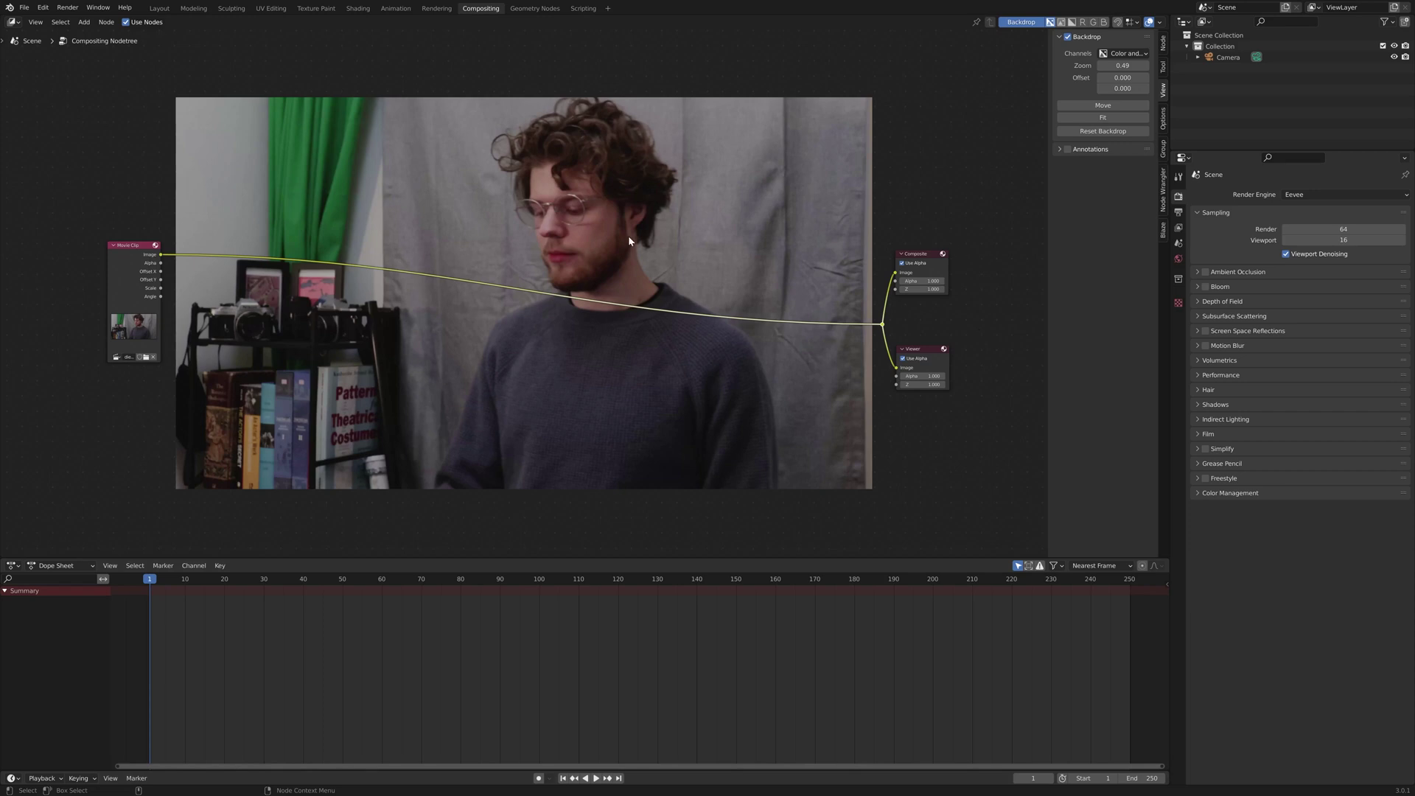
{"action": "key", "text": "shift+a"}
Add a Lens Distortion node via search 'len' and drop it onto the existing image link
{"action": "left_click", "coordinate": [601, 376]}
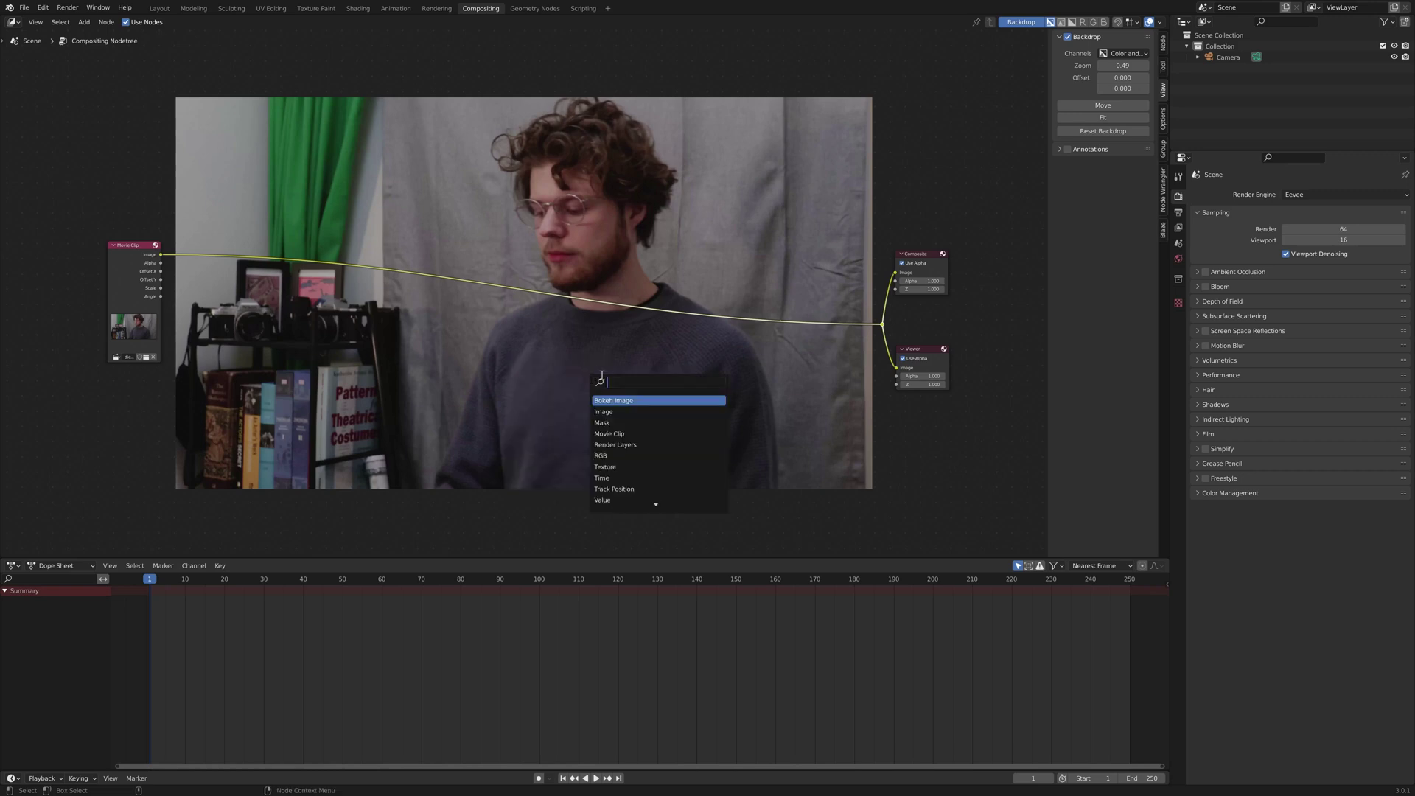
{"action": "type", "text": "len"}
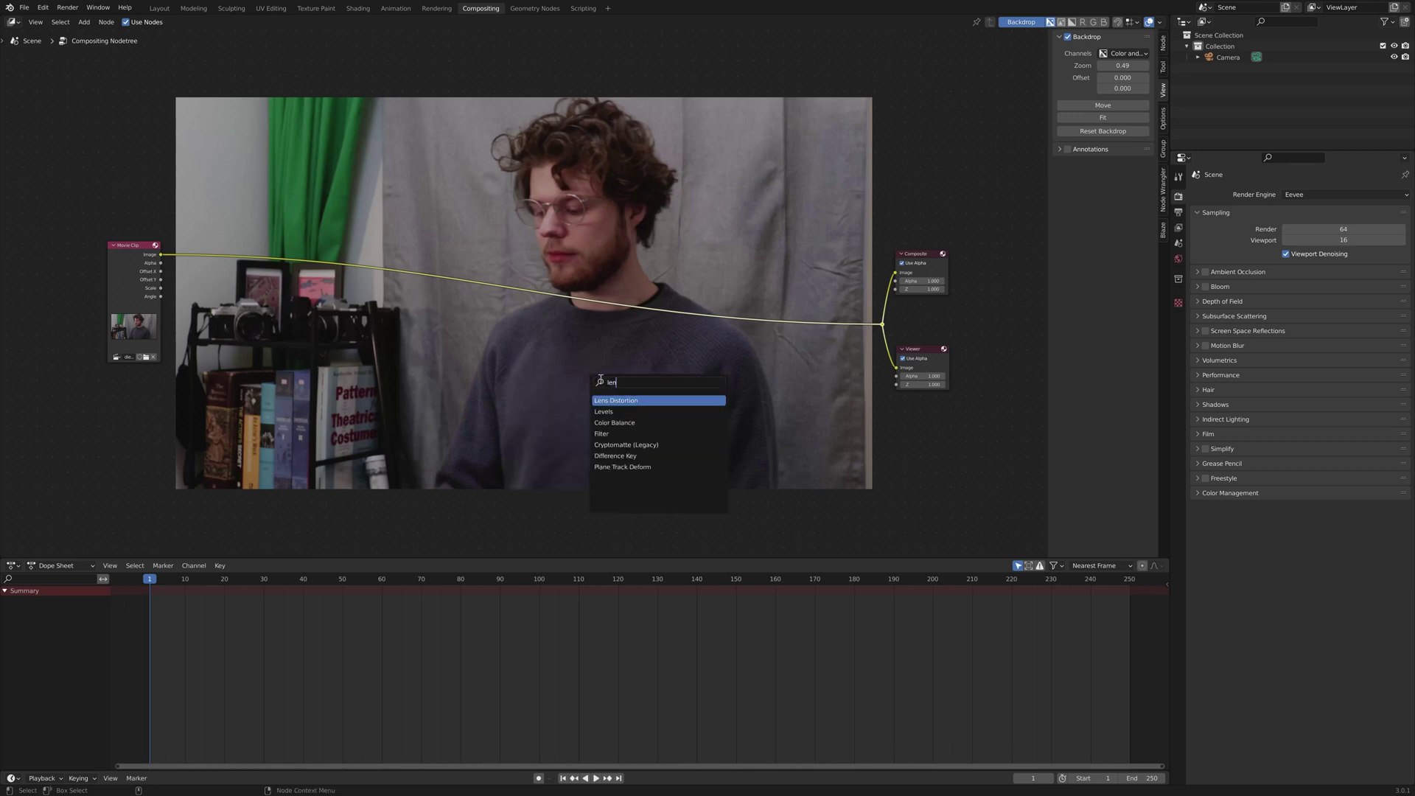
{"action": "key", "text": "Return"}
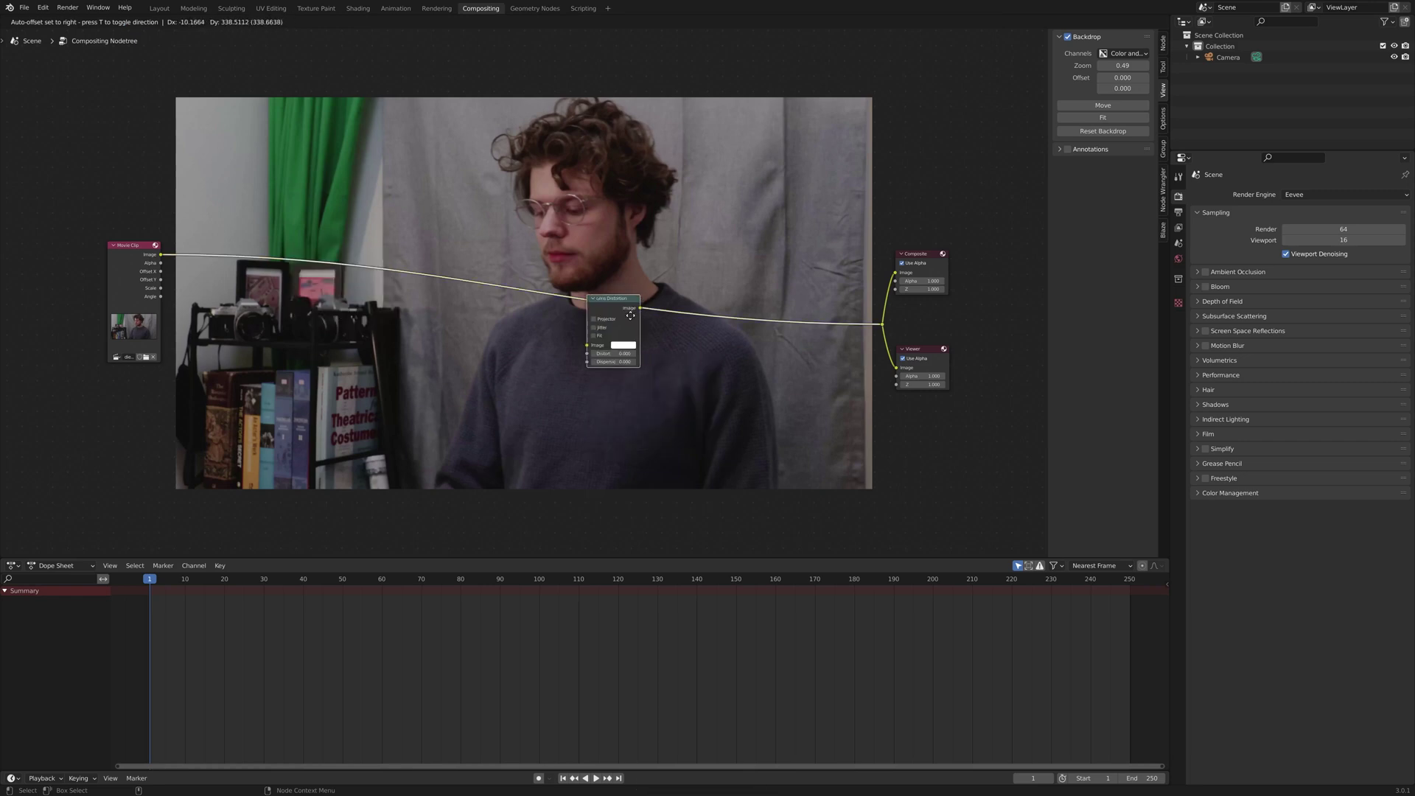
{"action": "left_click", "coordinate": [598, 295]}
Reposition the Lens Distortion and Movie Clip nodes and widen Lens Distortion slightly
{"action": "left_click_drag", "start_coordinate": [576, 270], "coordinate": [565, 379]}
{"action": "left_click_drag", "start_coordinate": [100, 244], "coordinate": [80, 245]}
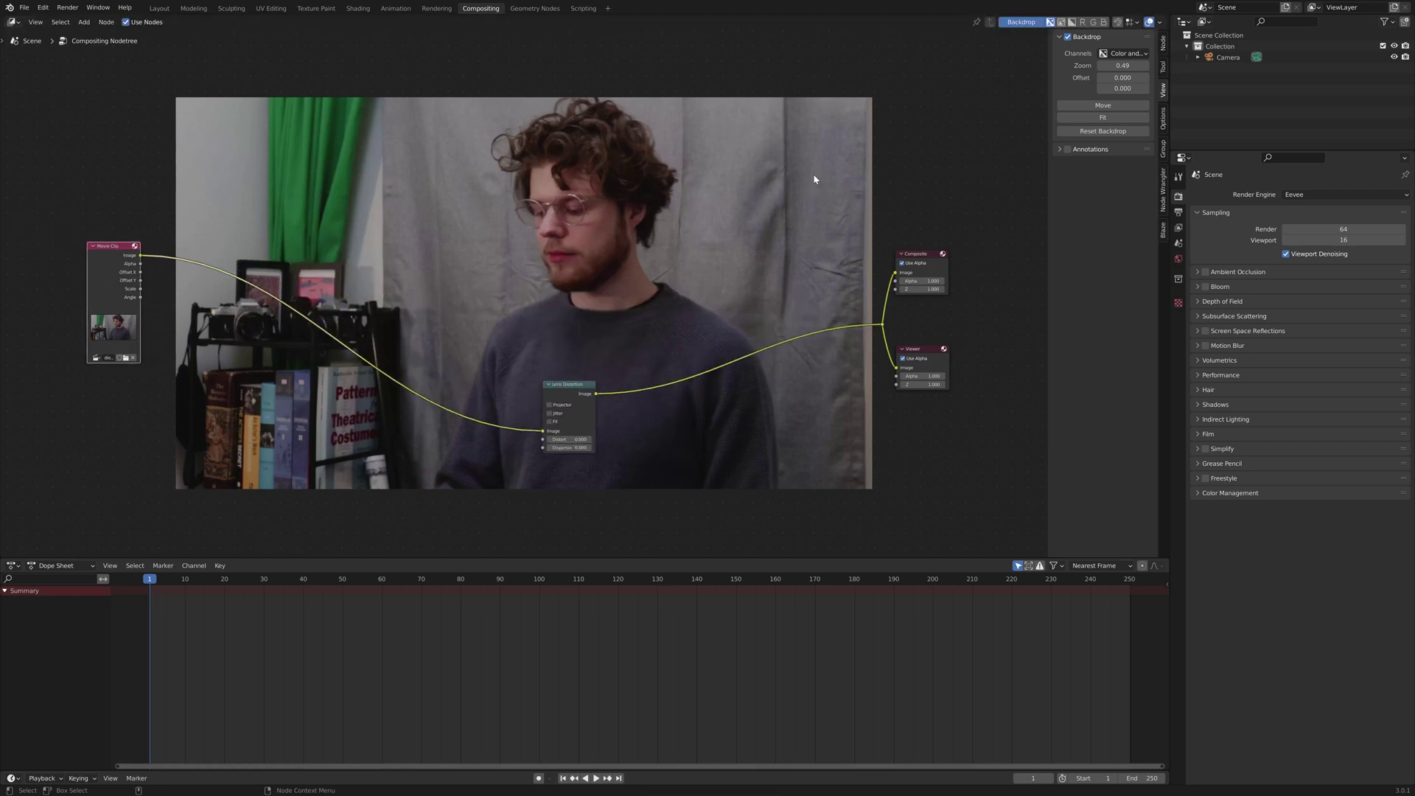
{"action": "scroll", "coordinate": [621, 395], "scroll_direction": "up", "scroll_amount": 1}
{"action": "scroll", "coordinate": [621, 395], "scroll_direction": "down", "scroll_amount": 1}
{"action": "mouse_move", "coordinate": [564, 384]}
{"action": "left_mouse_down"}
{"action": "mouse_move", "coordinate": [554, 346]}
{"action": "mouse_move", "coordinate": [563, 378]}
{"action": "left_mouse_up"}
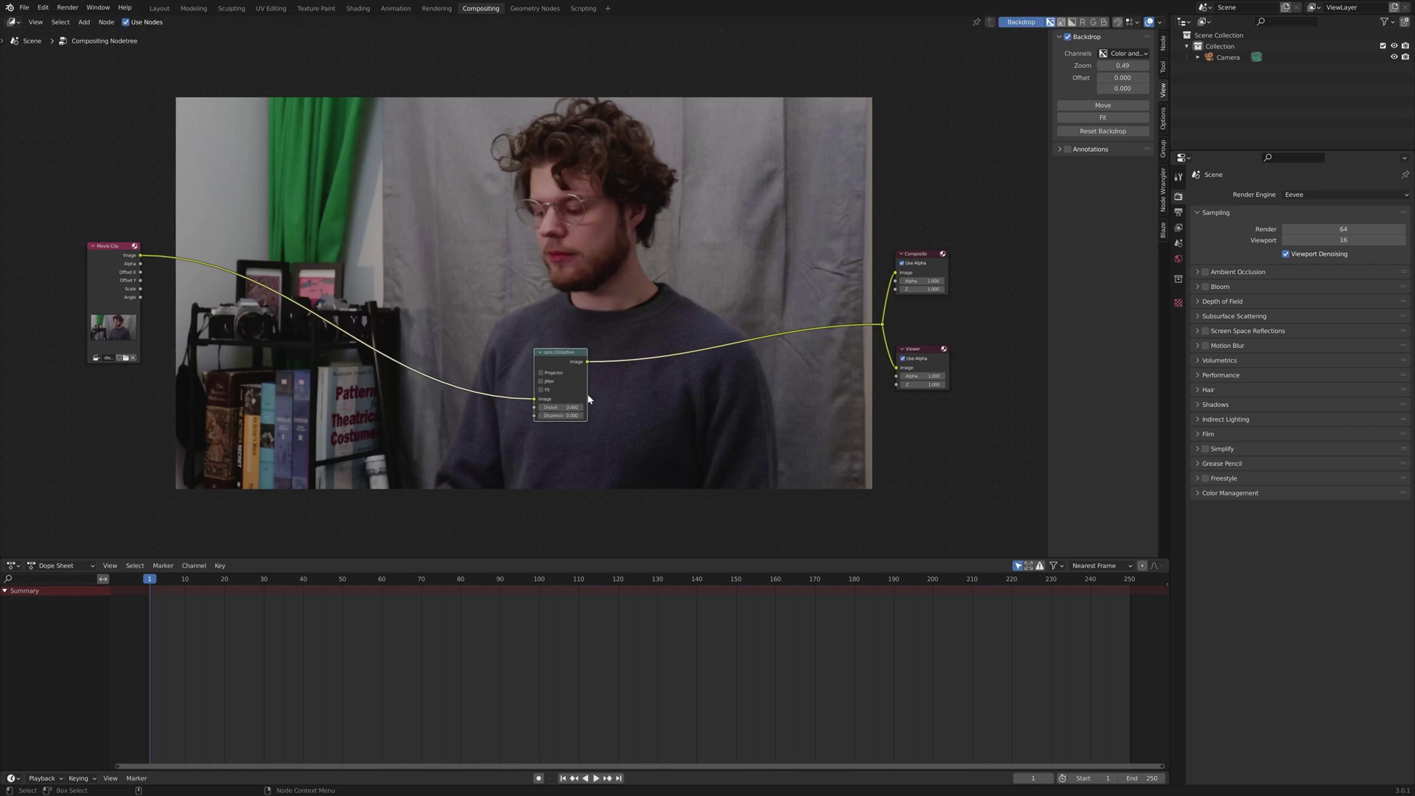
{"action": "left_click_drag", "start_coordinate": [587, 398], "coordinate": [651, 398]}
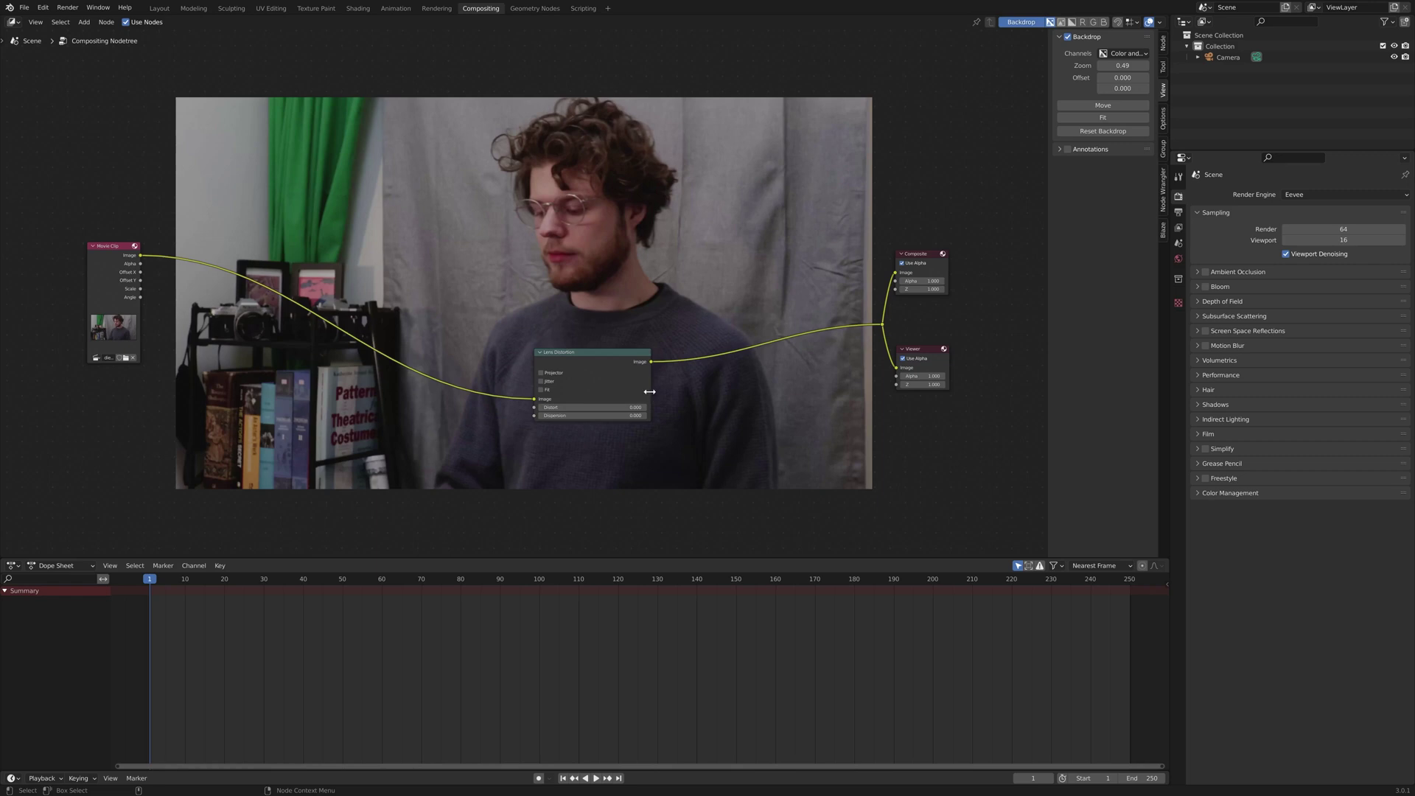
{"action": "left_click_drag", "start_coordinate": [649, 392], "coordinate": [600, 392]}
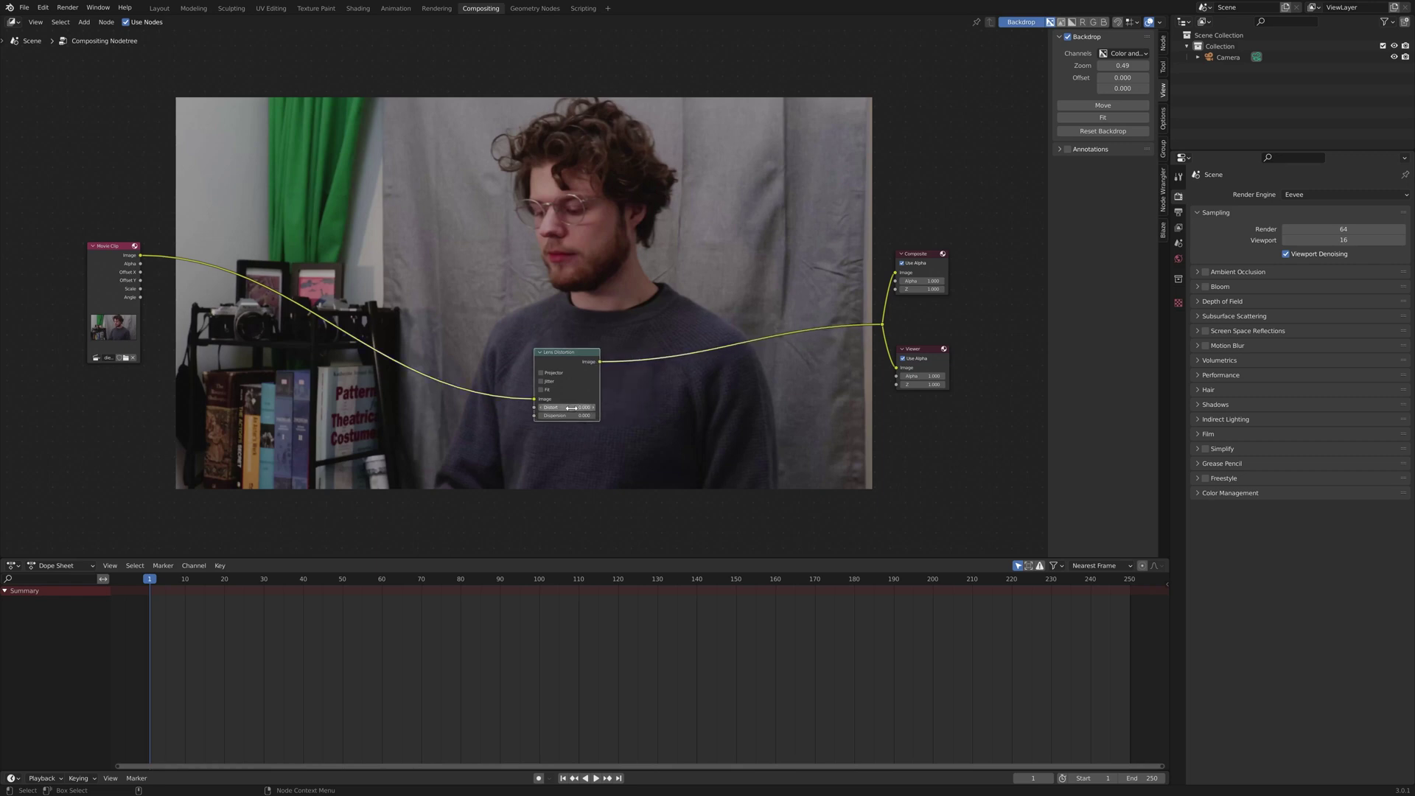
Preview the fisheye warp with Lens Distortion Distort values 1, 0.9, then 1 again
{"action": "left_click", "coordinate": [571, 407]}
{"action": "type", "text": "1"}
{"action": "key", "text": "Return"}
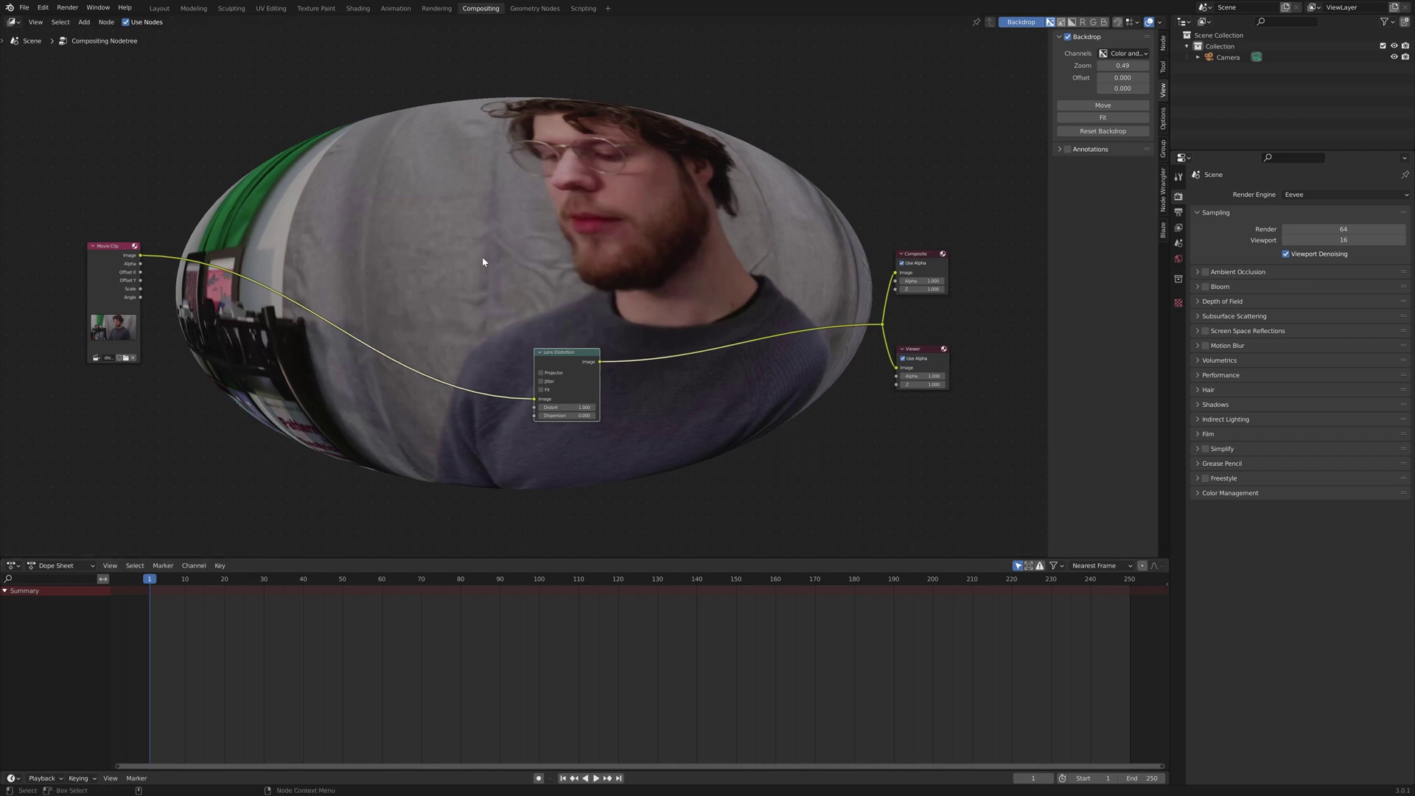
{"action": "left_click", "coordinate": [581, 407]}
{"action": "type", "text": "0.9"}
{"action": "key", "text": "Return"}
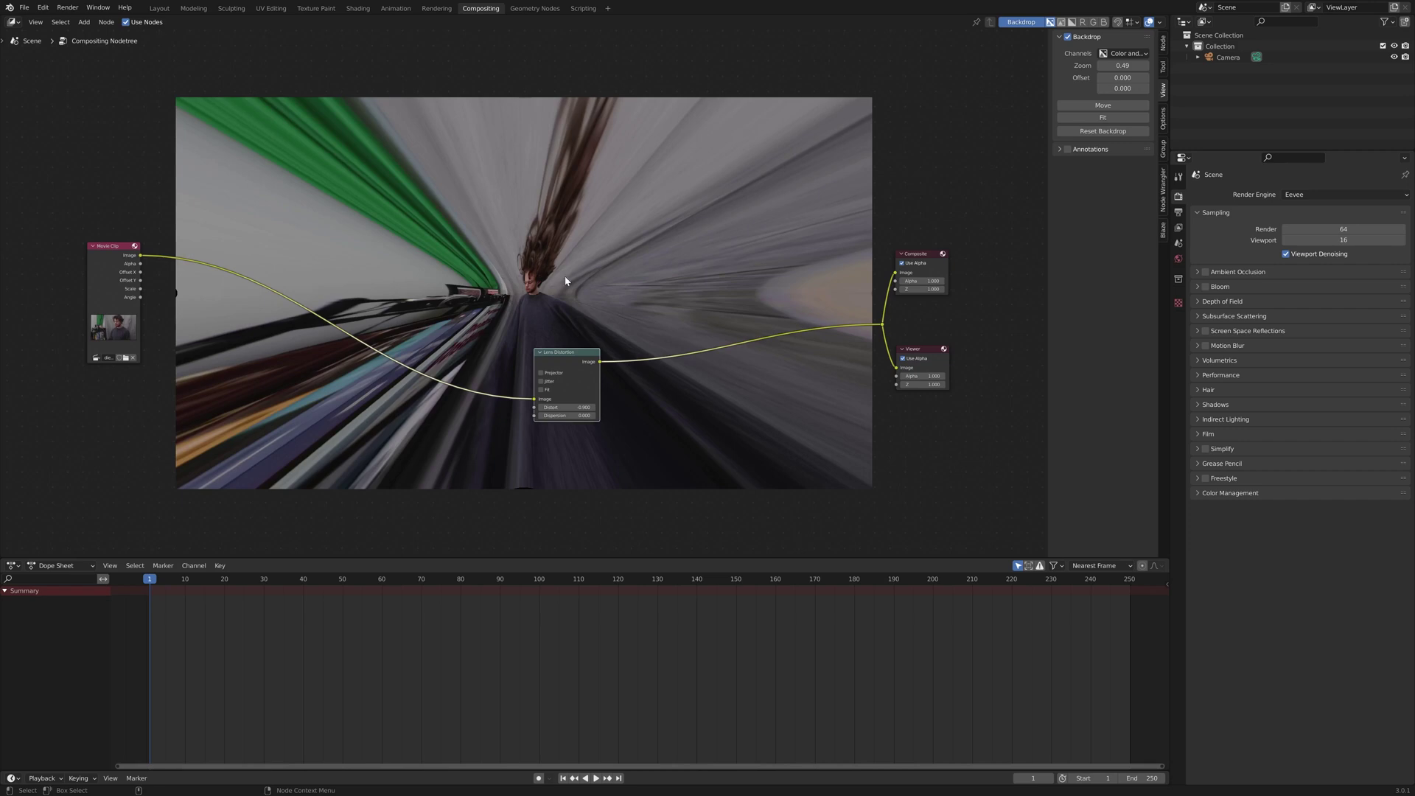
{"action": "left_click", "coordinate": [569, 409]}
{"action": "key", "text": "Return"}
{"action": "left_click", "coordinate": [577, 410]}
{"action": "type", "text": "1"}
{"action": "key", "text": "Return"}
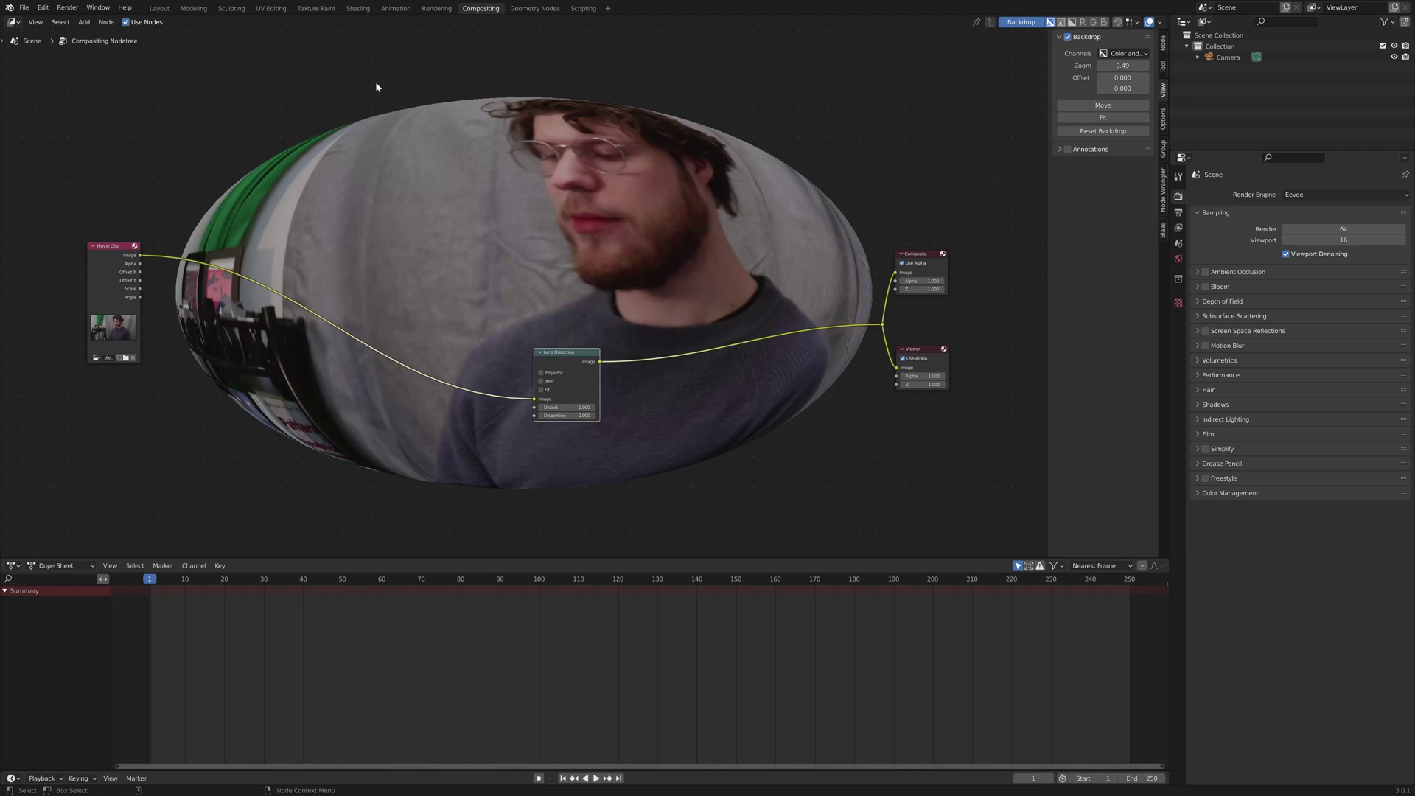
Toggle Fit on and off, then reset Distort to 0
{"action": "left_click", "coordinate": [542, 390]}
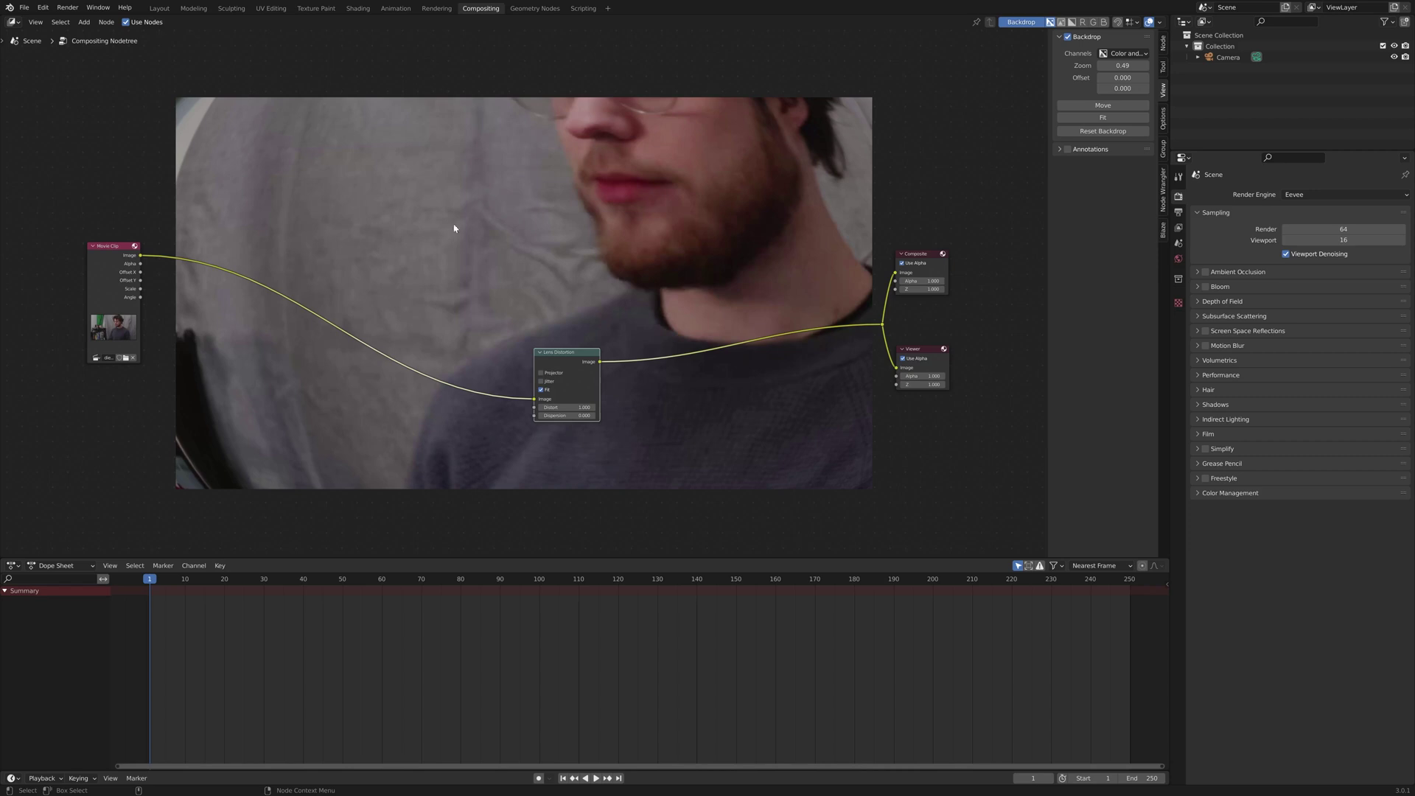
{"action": "left_click", "coordinate": [542, 390]}
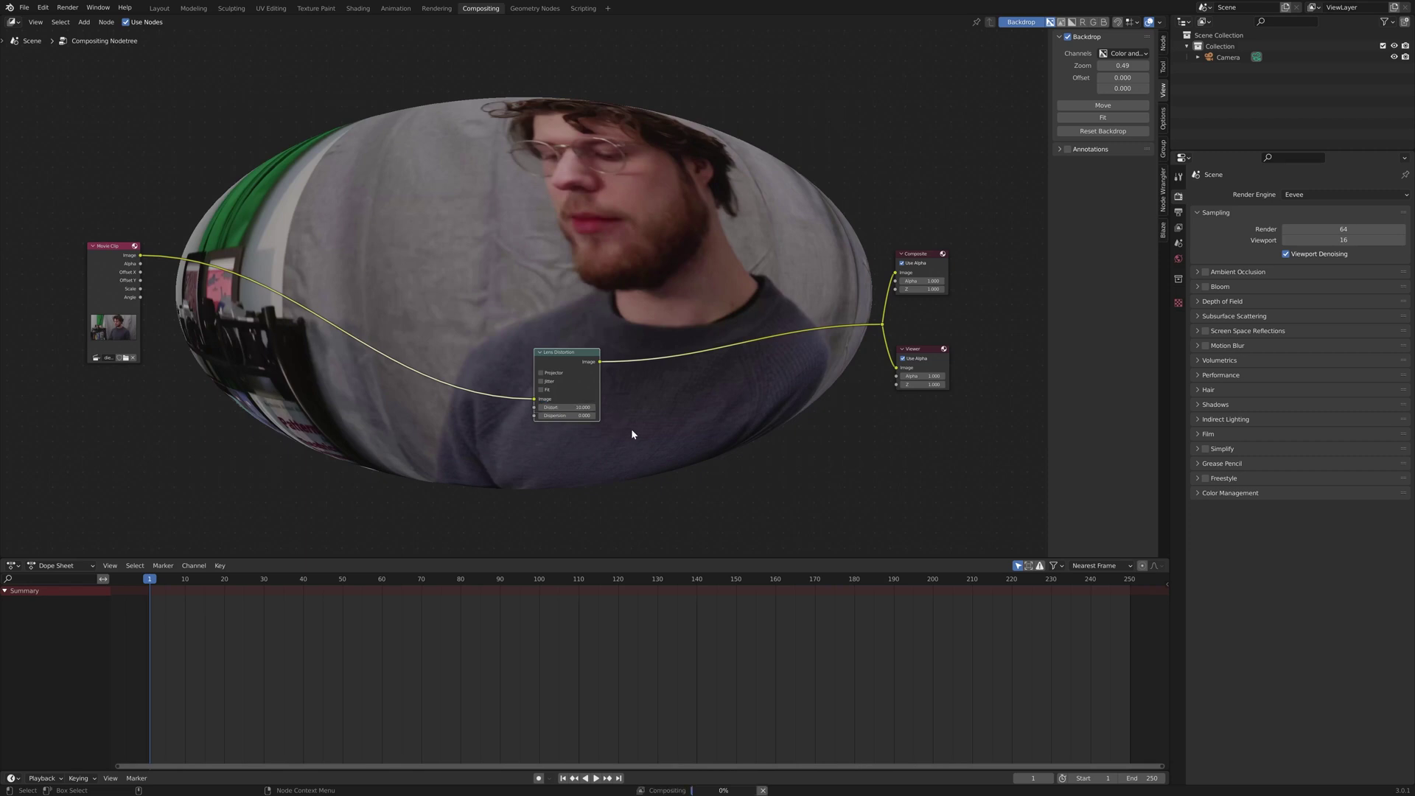
{"action": "left_click", "coordinate": [562, 408]}
{"action": "type", "text": "0"}
{"action": "key", "text": "Return"}
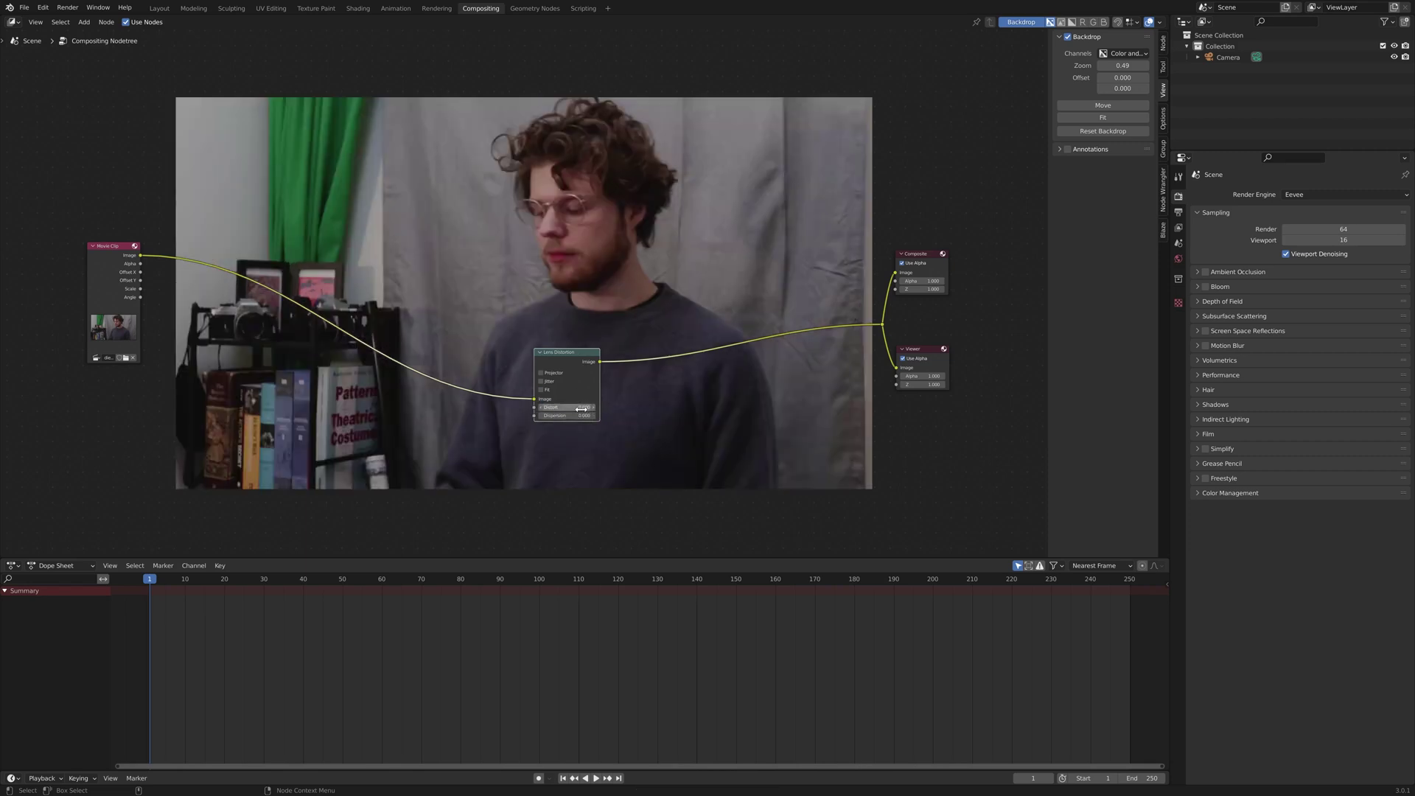
Set the Lens Distortion Dispersion to 1 and enable Fit to remove the empty corners
{"action": "left_click", "coordinate": [573, 407]}
{"action": "key", "text": "Tab"}
{"action": "type", "text": "1"}
{"action": "key", "text": "Return"}
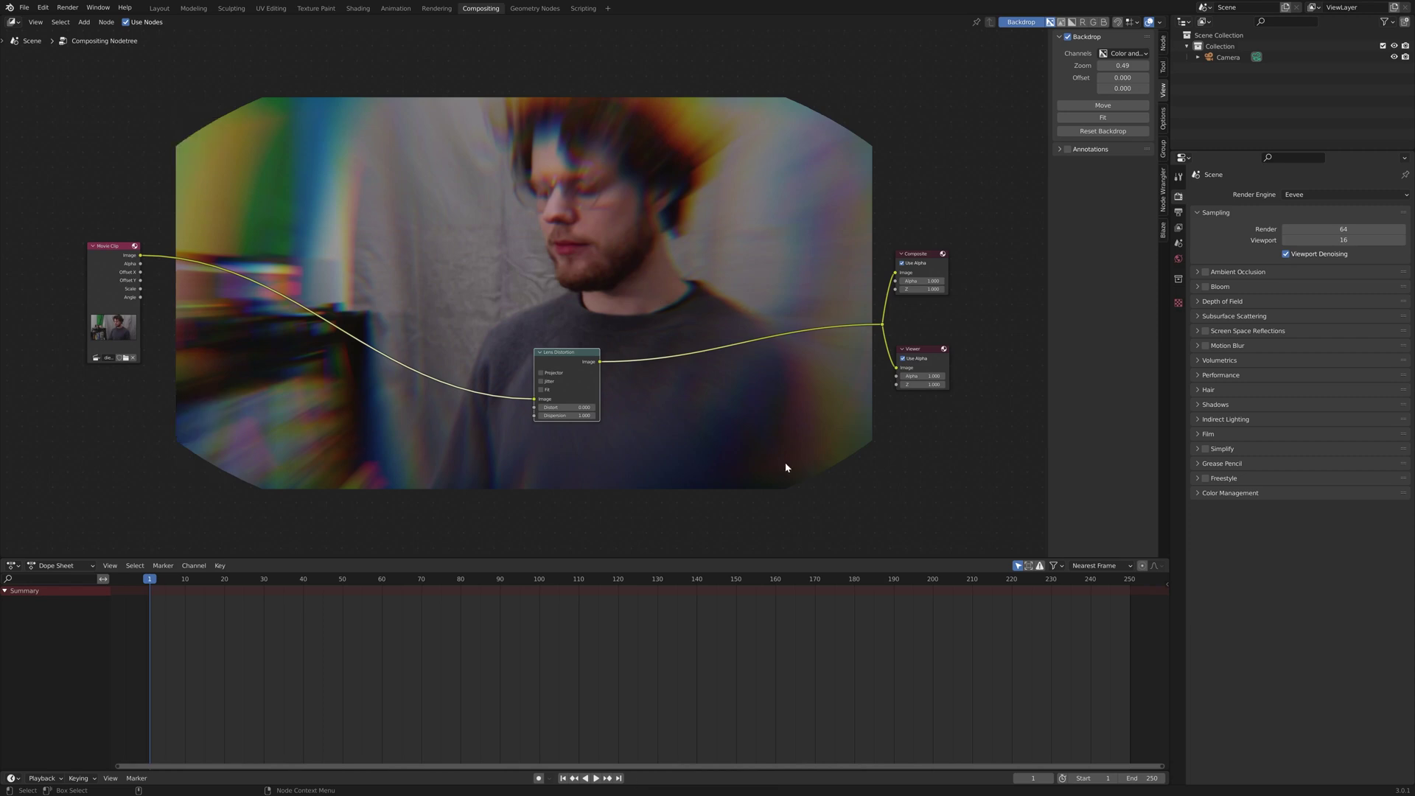
{"action": "left_click", "coordinate": [541, 390]}
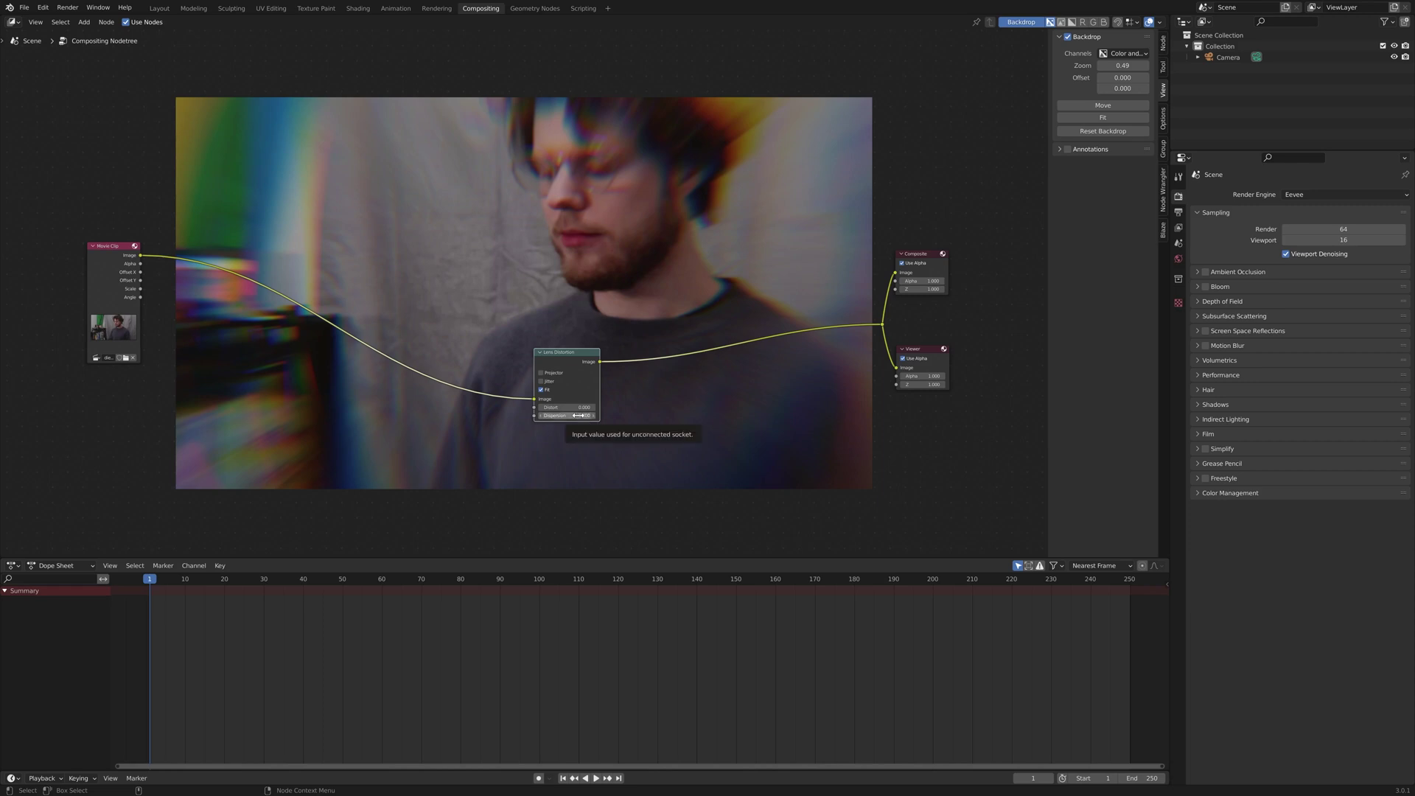
{"action": "left_click", "coordinate": [578, 415]}
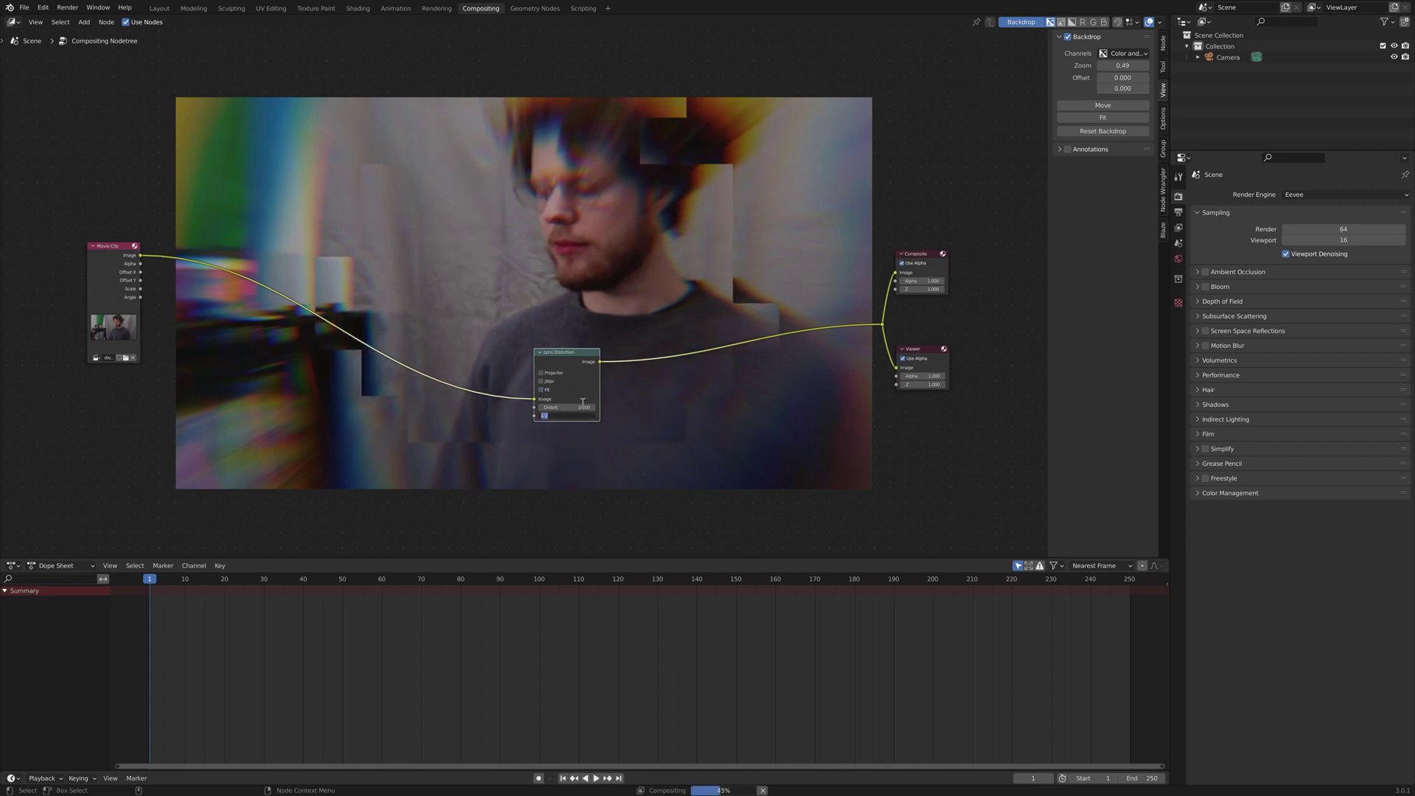
Change the Dispersion to 0.05, then lower it further to 0.03
{"action": "key", "text": "BackSpace"}
{"action": "type", "text": "0.05"}
{"action": "key", "text": "Return"}
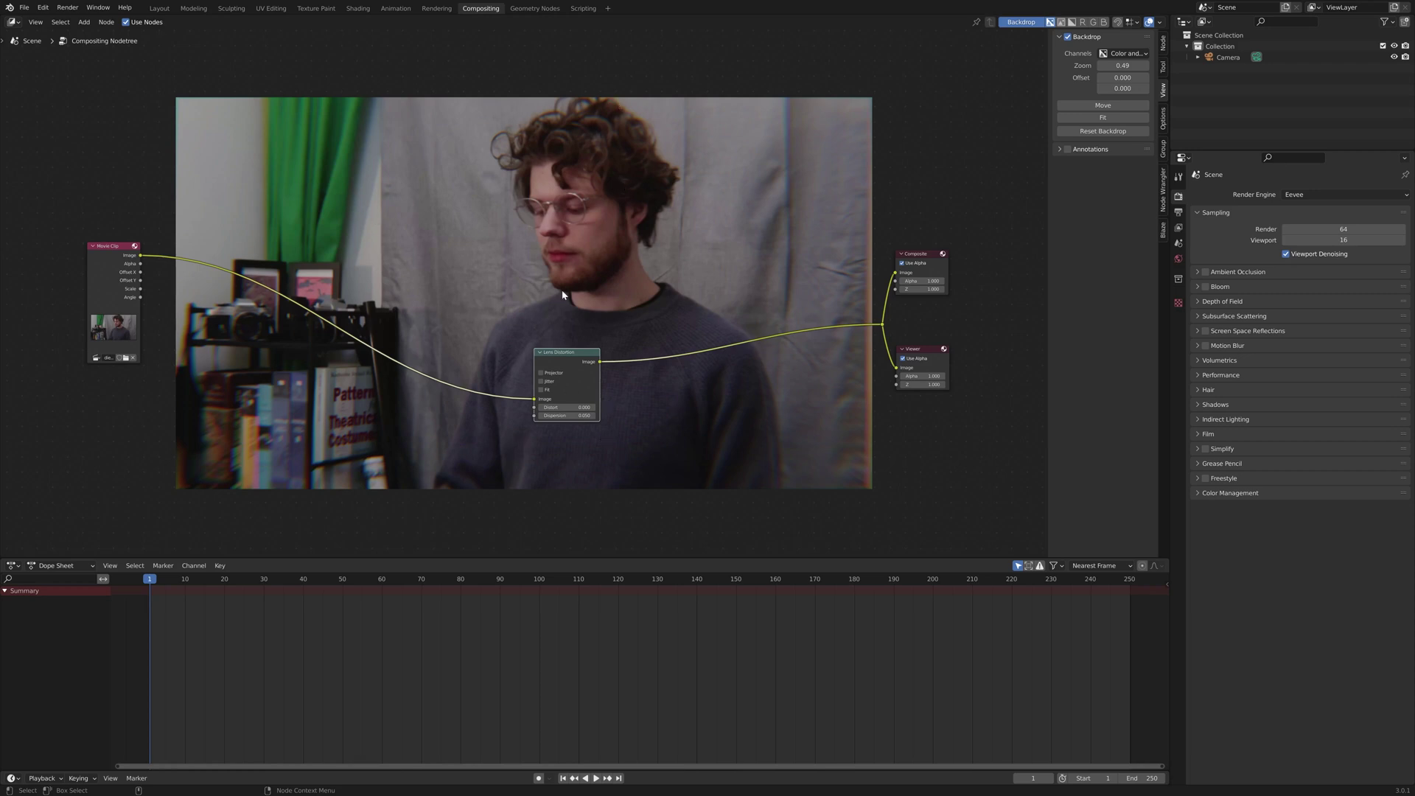
{"action": "left_click", "coordinate": [566, 415]}
{"action": "type", "text": "0.03"}
{"action": "key", "text": "Return"}
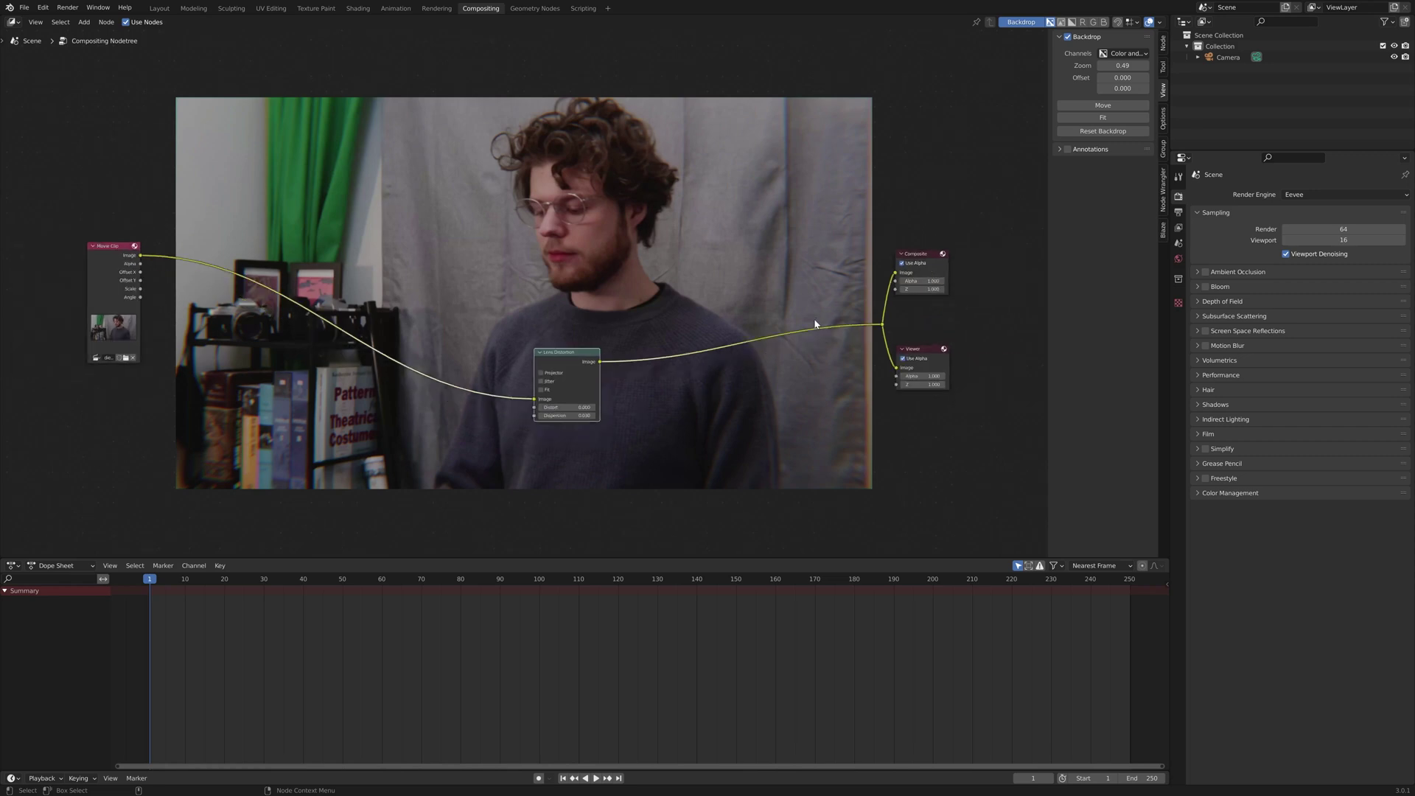
Change the Lens Distortion Dispersion from 0.03 back to 1
{"action": "scroll", "coordinate": [812, 385], "scroll_direction": "down", "scroll_amount": 2}
{"action": "scroll", "coordinate": [803, 395], "scroll_direction": "up", "scroll_amount": 2}
{"action": "scroll", "coordinate": [737, 398], "scroll_direction": "down", "scroll_amount": 2}
{"action": "scroll", "coordinate": [720, 398], "scroll_direction": "up", "scroll_amount": 2}
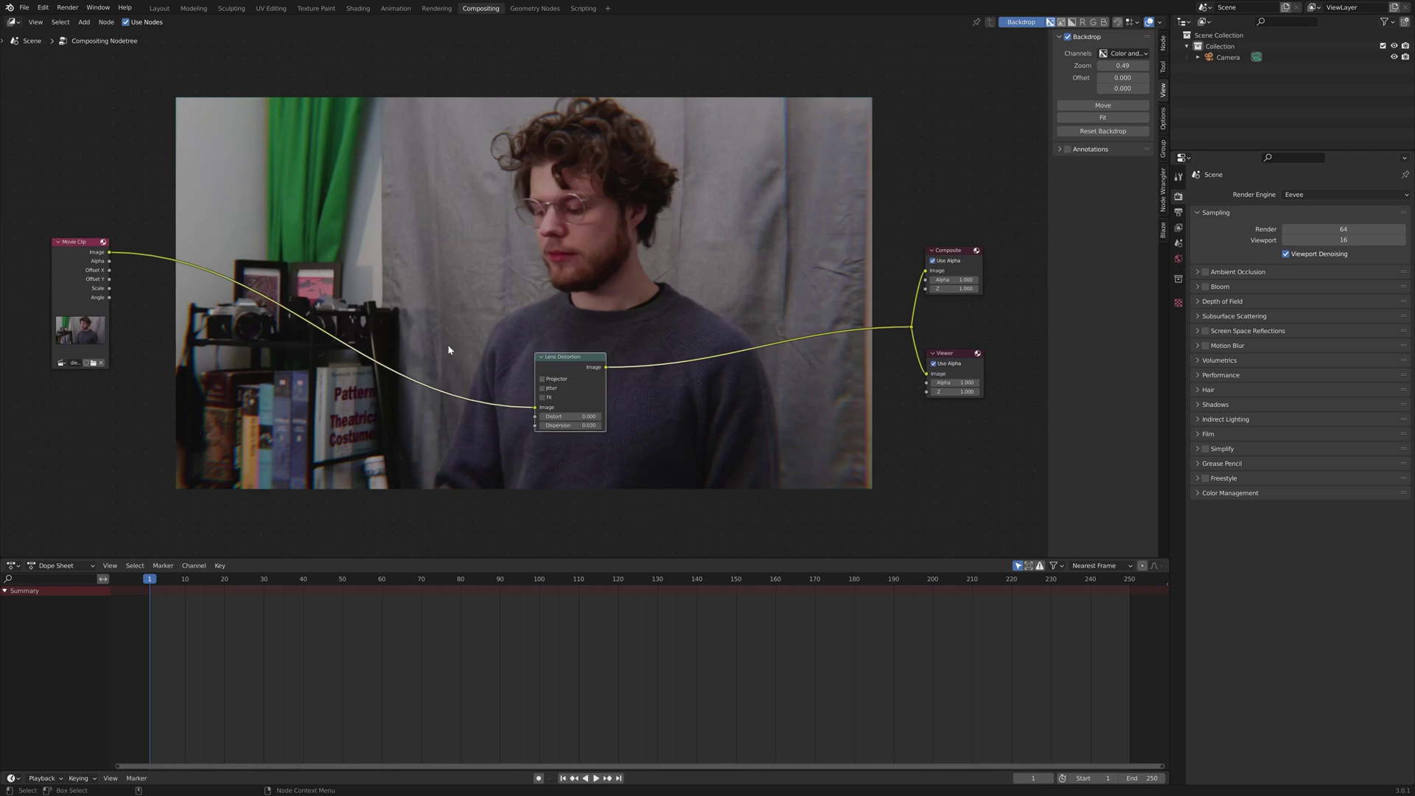
{"action": "left_click", "coordinate": [571, 426]}
{"action": "type", "text": "1"}
{"action": "key", "text": "Return"}
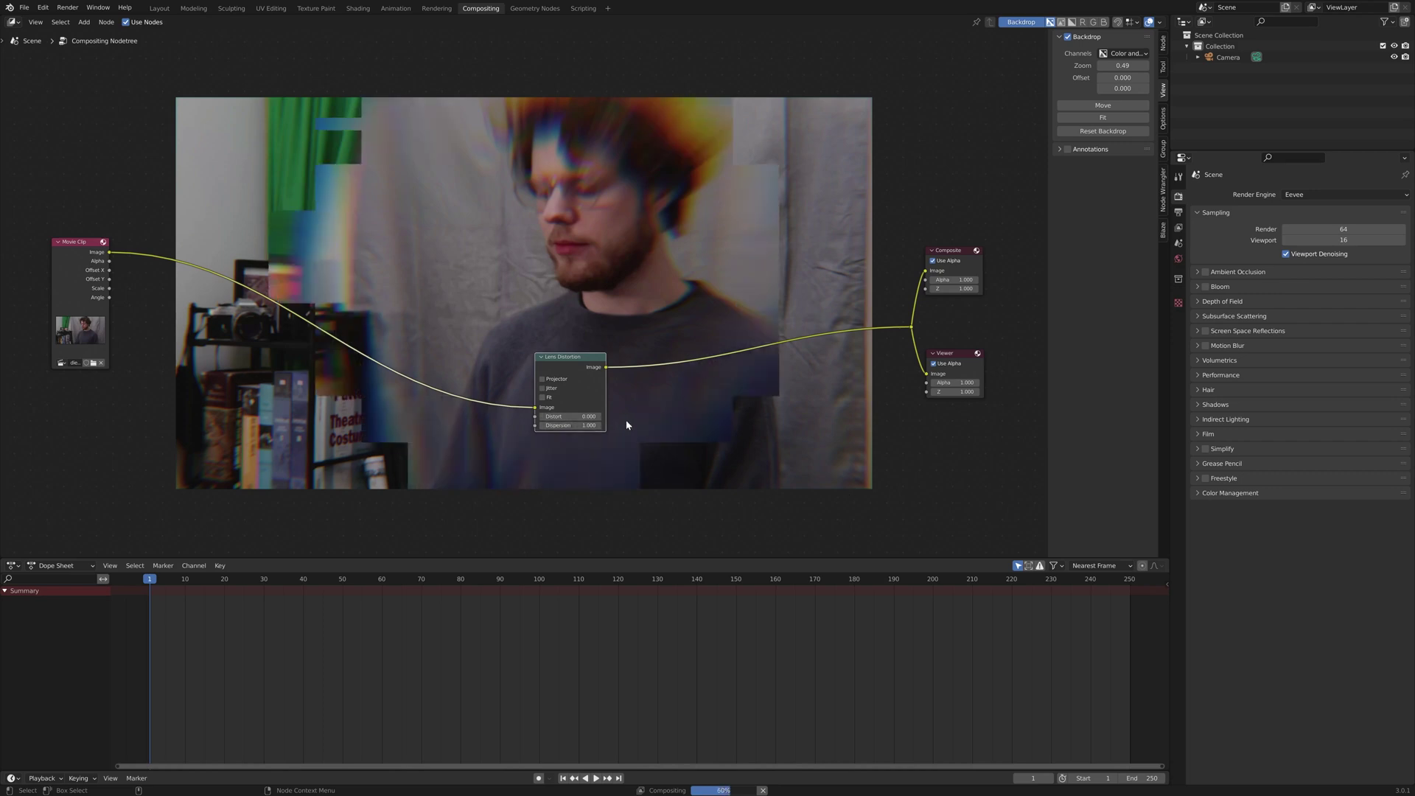
Enable Projector on the Lens Distortion node and magnify the backdrop onto the face
{"action": "scroll", "coordinate": [619, 402], "scroll_direction": "up", "scroll_amount": 1}
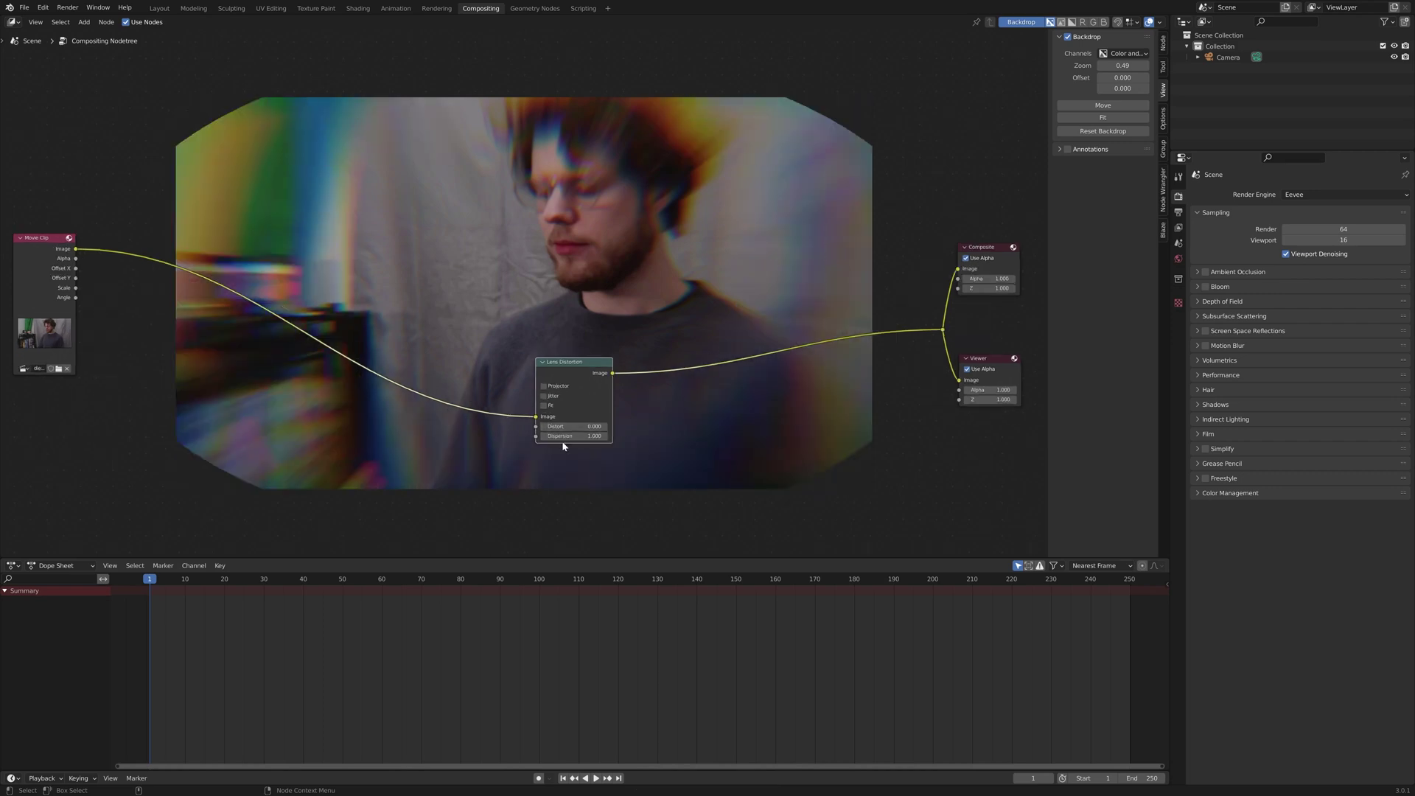
{"action": "left_click", "coordinate": [544, 387]}
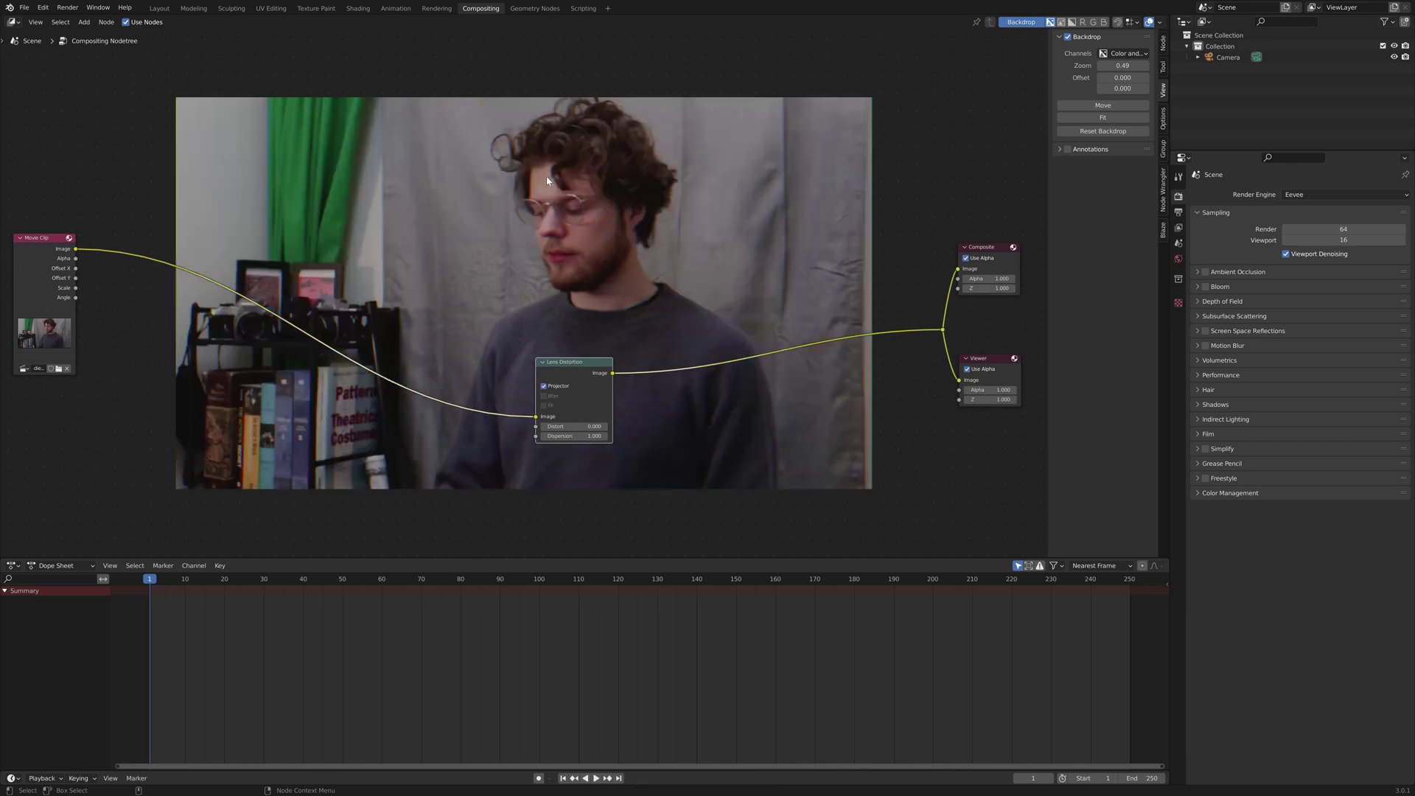
{"action": "scroll", "coordinate": [479, 221], "scroll_direction": "up", "scroll_amount": 1}
{"action": "scroll", "coordinate": [532, 177], "scroll_direction": "down", "scroll_amount": 2}
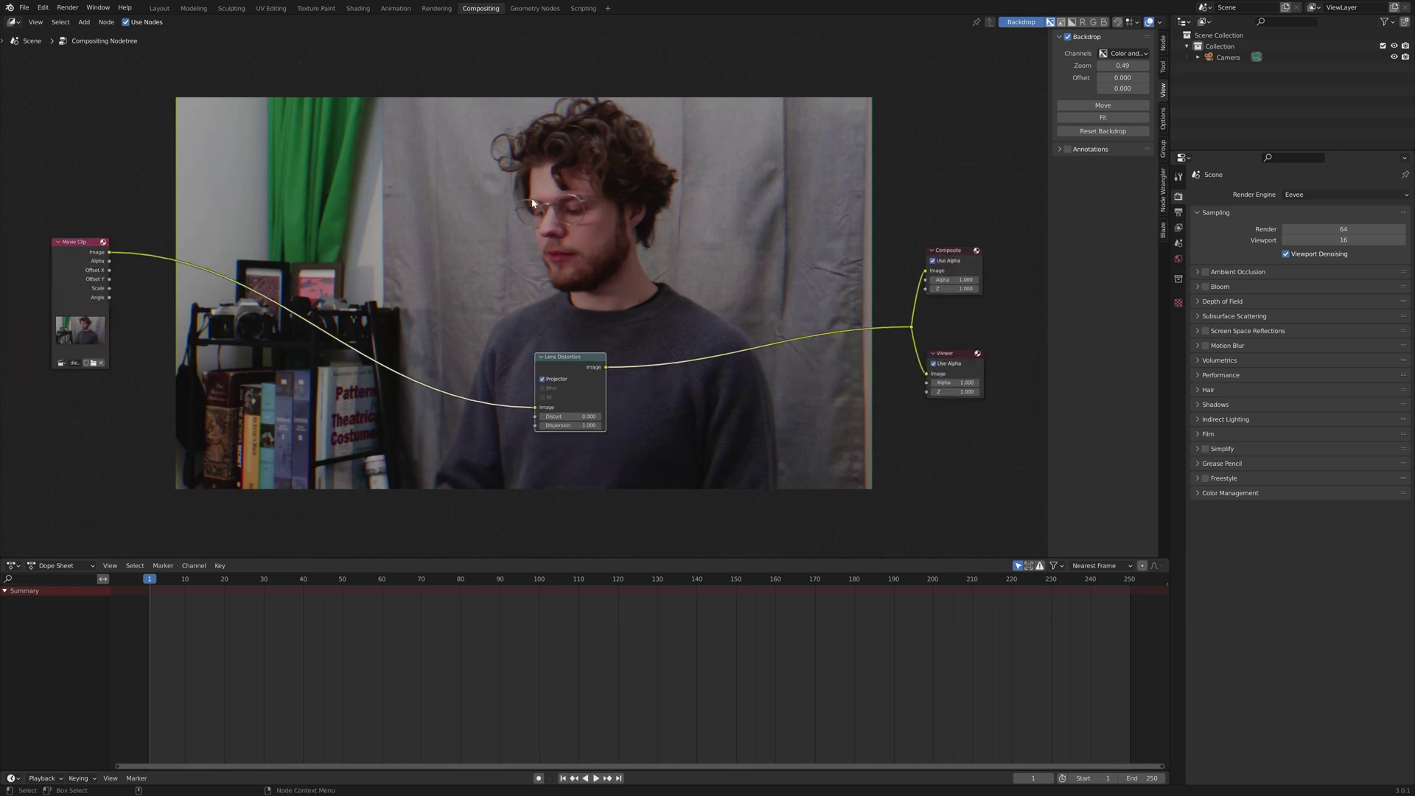
{"action": "key", "text": "alt+v"}
{"action": "key", "text": "alt+v"}
{"action": "key", "text": "alt+v"}
{"action": "key", "text": "alt+v"}
{"action": "key", "text": "alt+v"}
{"action": "key", "text": "alt+v"}
{"action": "key", "text": "alt+v"}
{"action": "key", "text": "alt+v"}
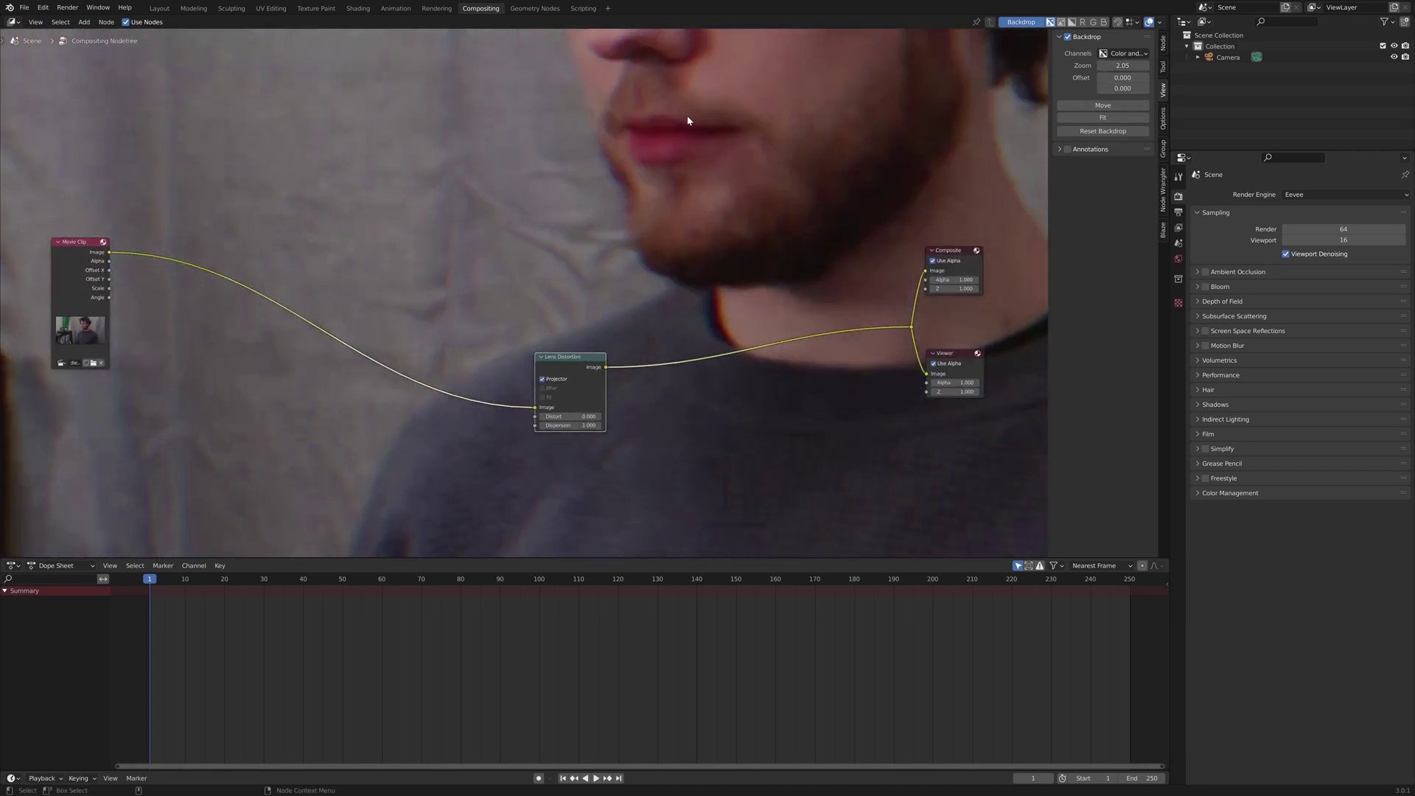
{"action": "middle_click_drag", "start_coordinate": [689, 122], "coordinate": [663, 479], "text": "alt"}
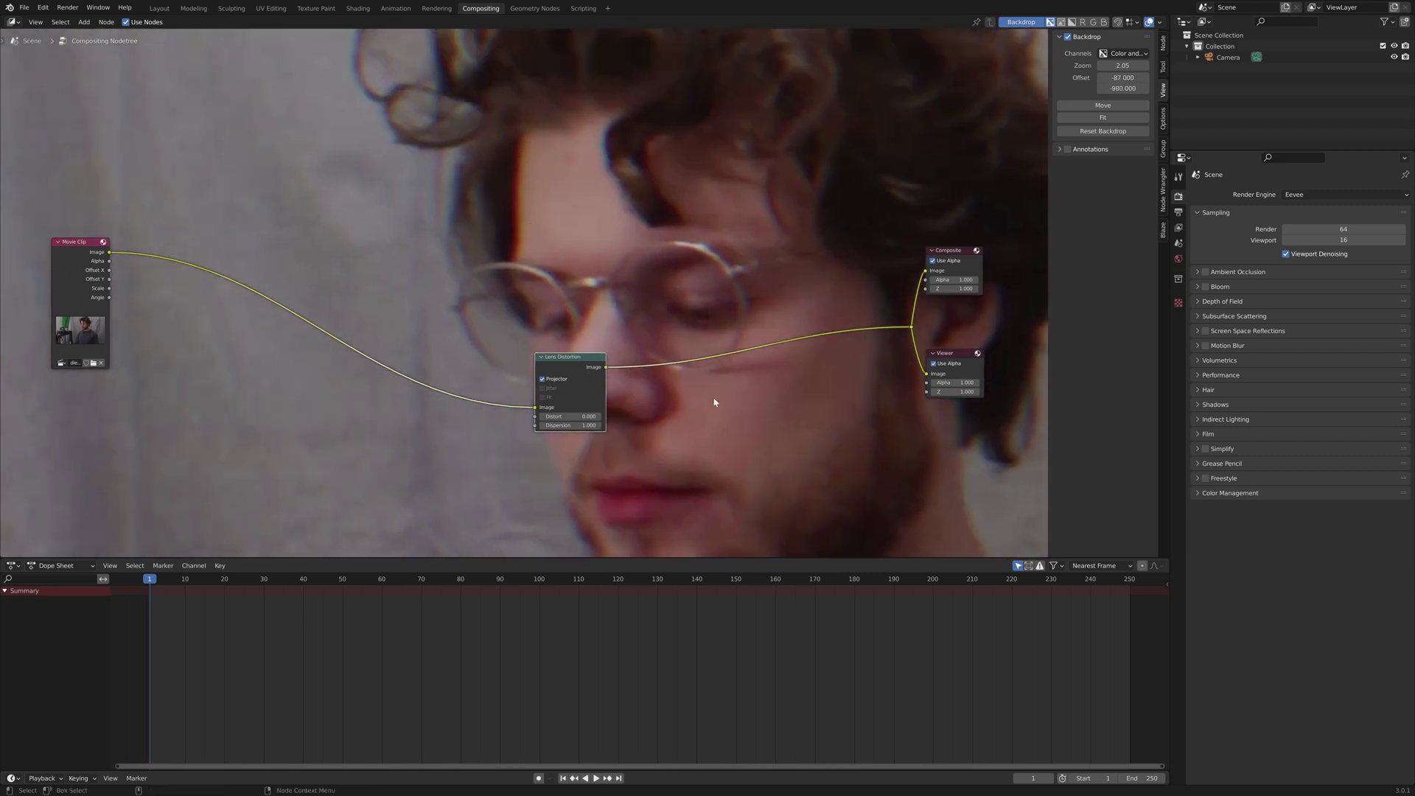
Compare the effect by toggling Projector and muting the Lens Distortion node, leaving both on
{"action": "left_click", "coordinate": [568, 380]}
{"action": "left_click", "coordinate": [558, 380]}
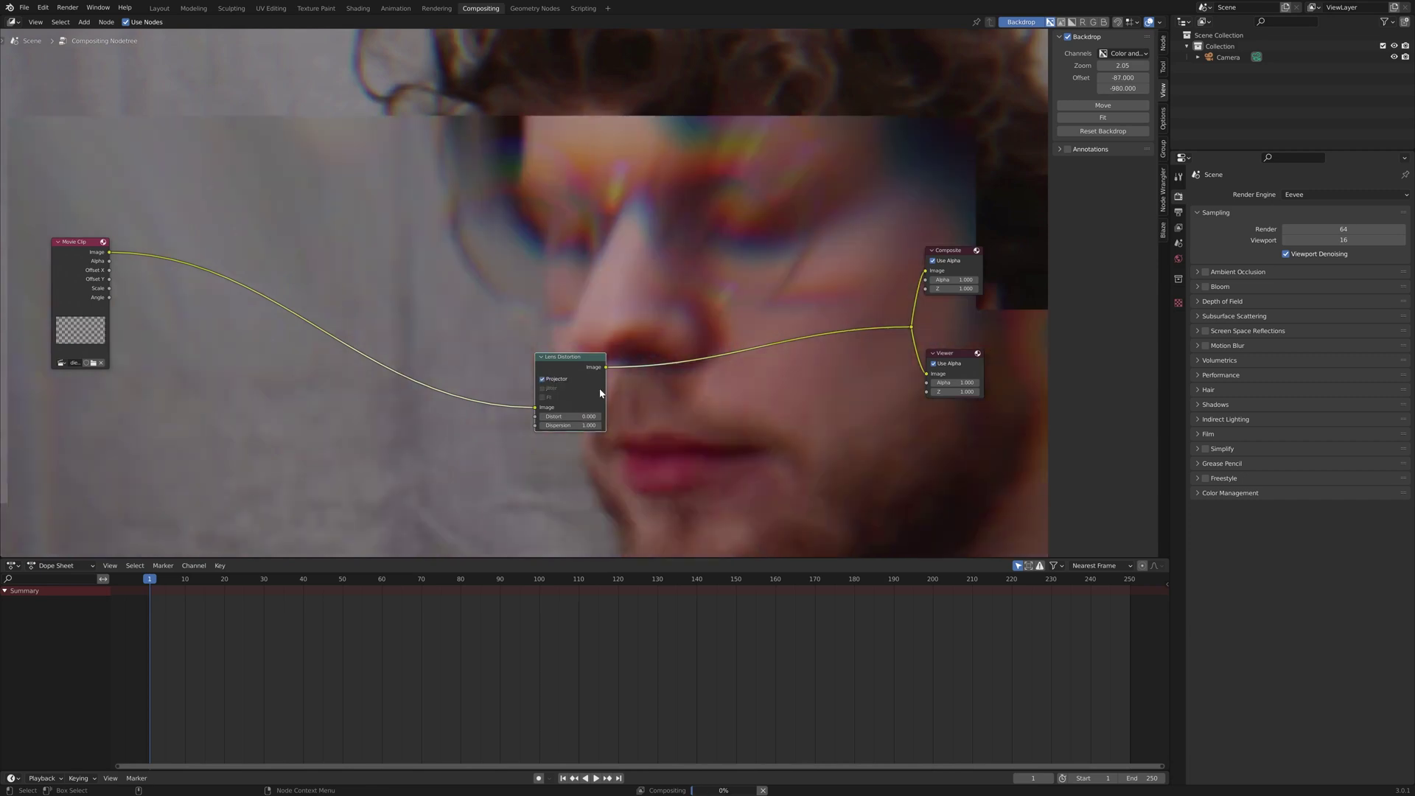
{"action": "key", "text": "m"}
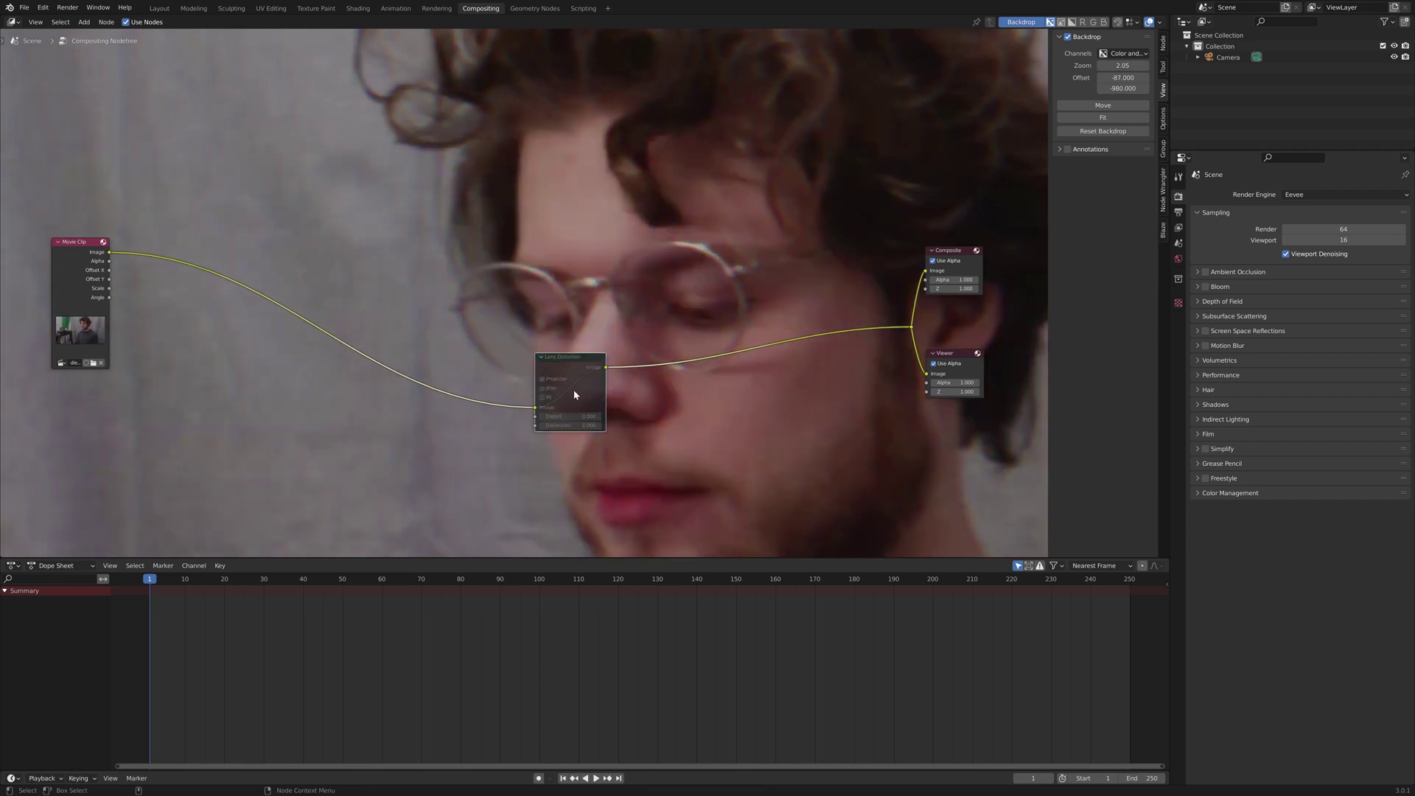
{"action": "key", "text": "m"}
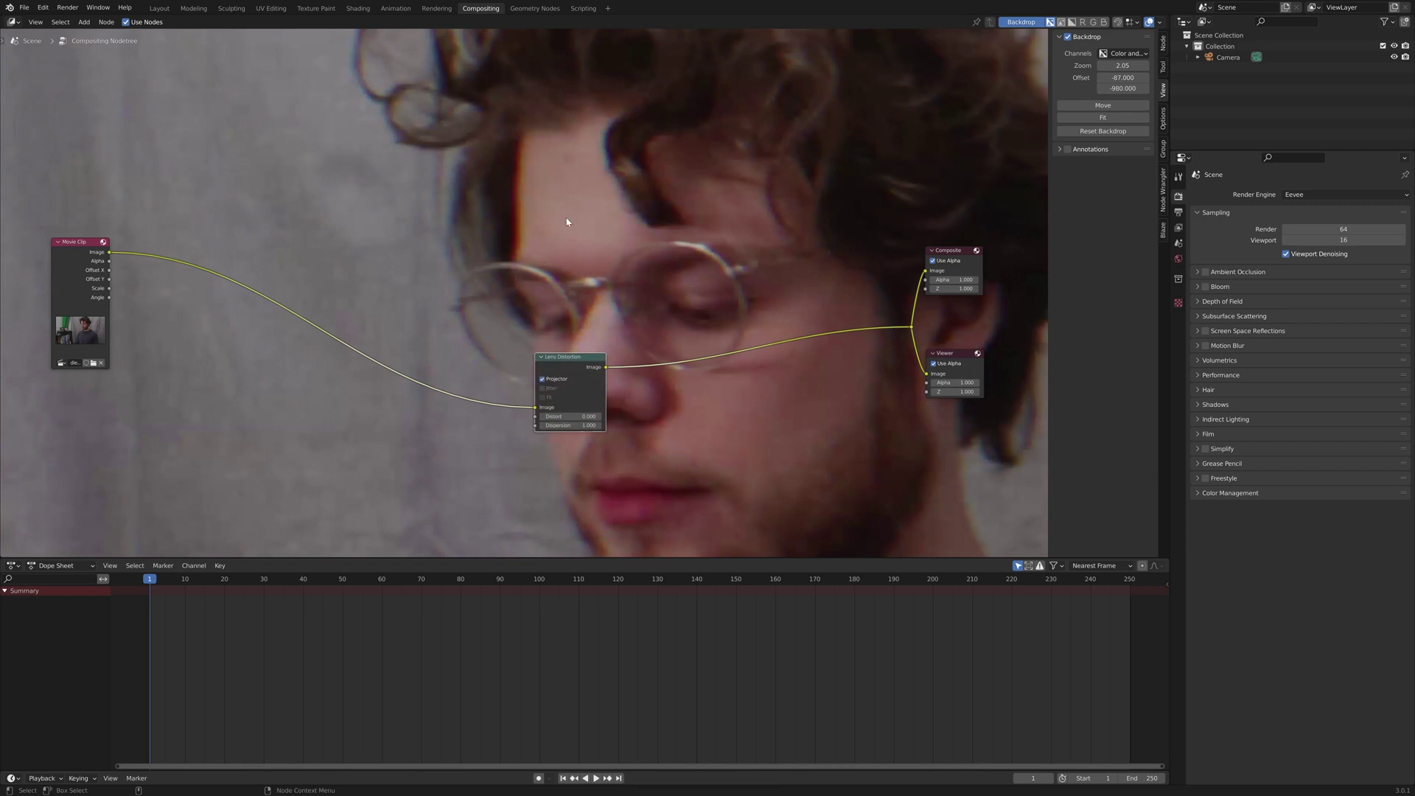
{"action": "scroll", "coordinate": [669, 280], "scroll_direction": "down", "scroll_amount": 3}
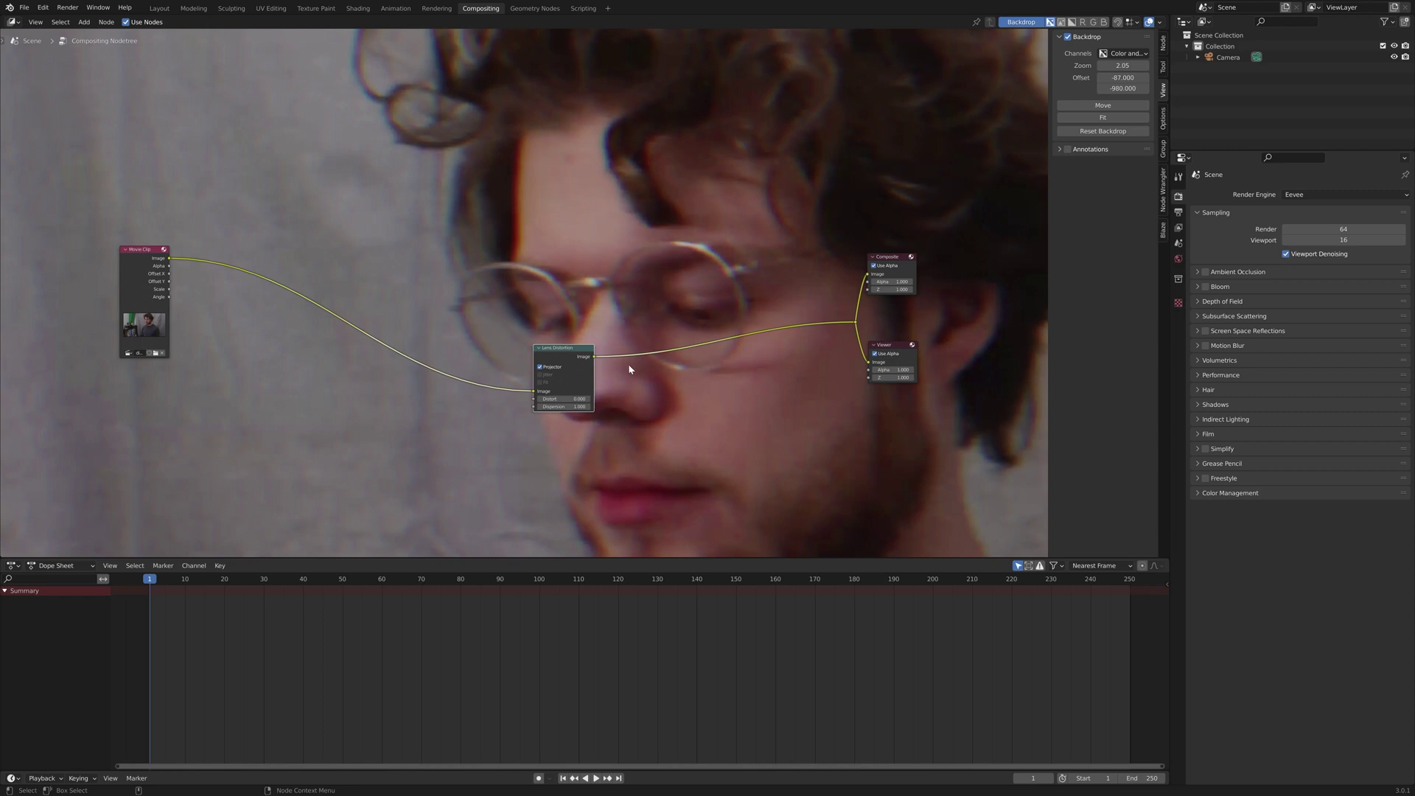
{"action": "left_click", "coordinate": [568, 407]}
{"action": "type", "text": "0.5"}
{"action": "key", "text": "Return"}
{"action": "left_click", "coordinate": [567, 406]}
{"action": "type", "text": "20"}
{"action": "key", "text": "Return"}
{"action": "left_click", "coordinate": [566, 407]}
{"action": "type", "text": "1"}
{"action": "key", "text": "Return"}
{"action": "scroll", "coordinate": [639, 406], "scroll_direction": "down", "scroll_amount": 2}
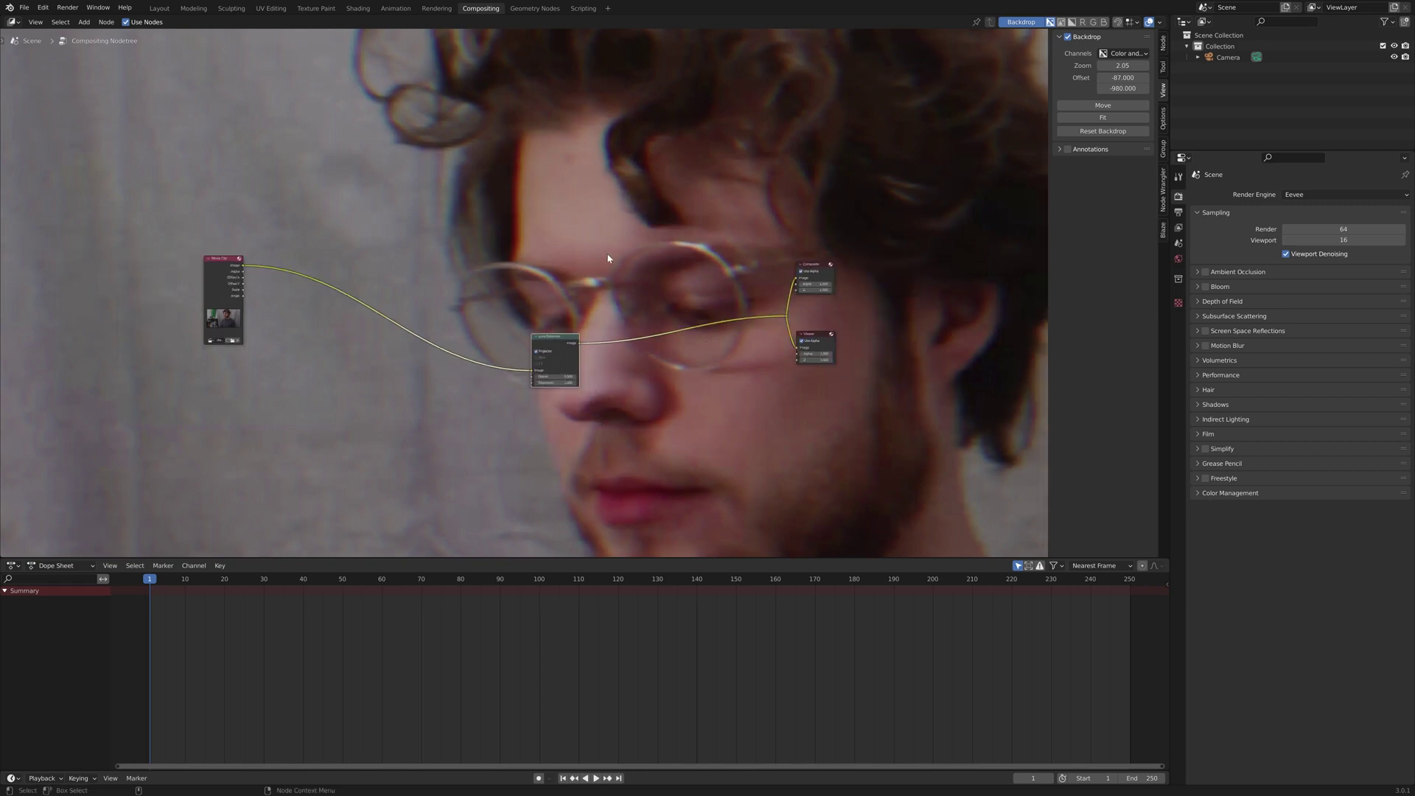
Fit the footage in the backdrop, move the Lens Distortion node left, and play to frame 72
{"action": "left_click", "coordinate": [1120, 119]}
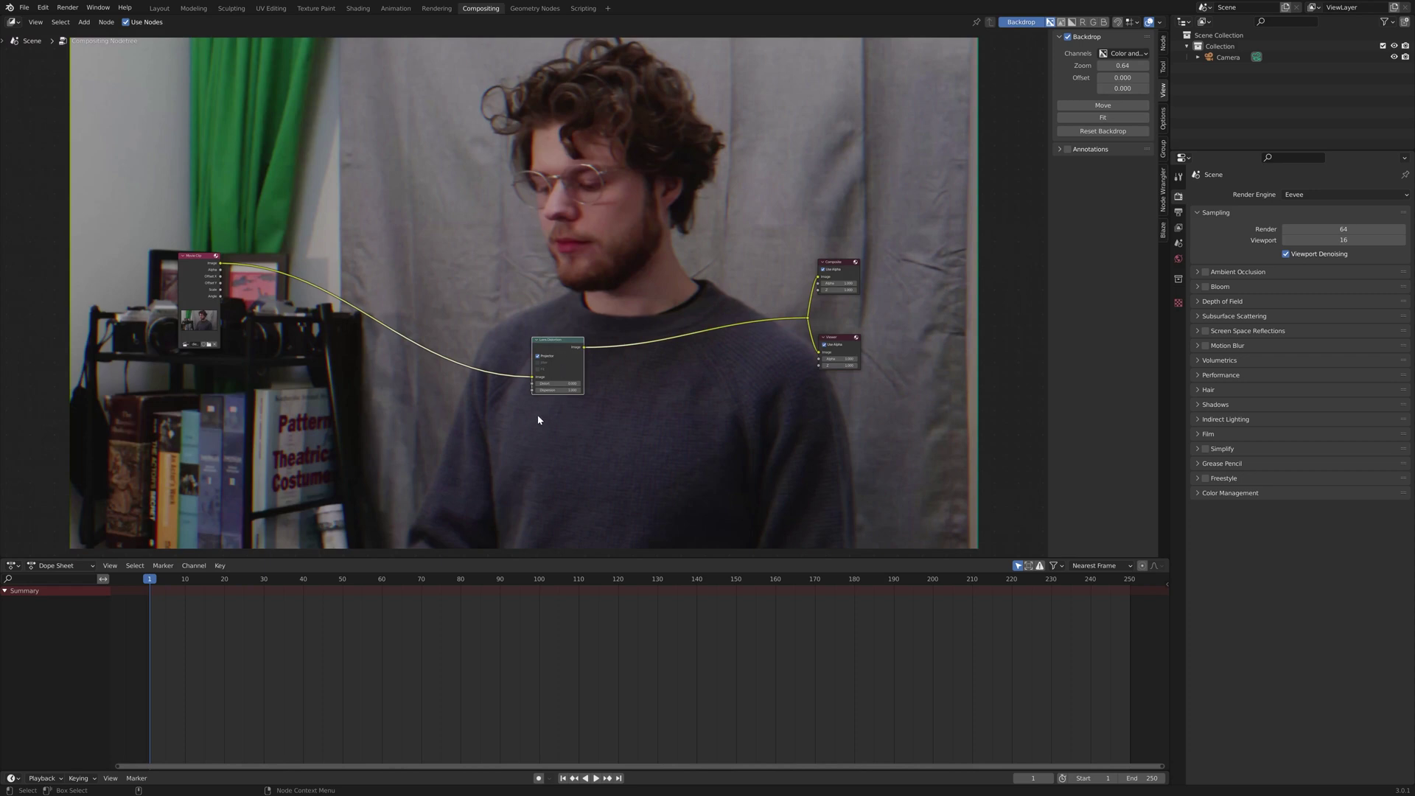
{"action": "left_click_drag", "start_coordinate": [563, 345], "coordinate": [432, 302]}
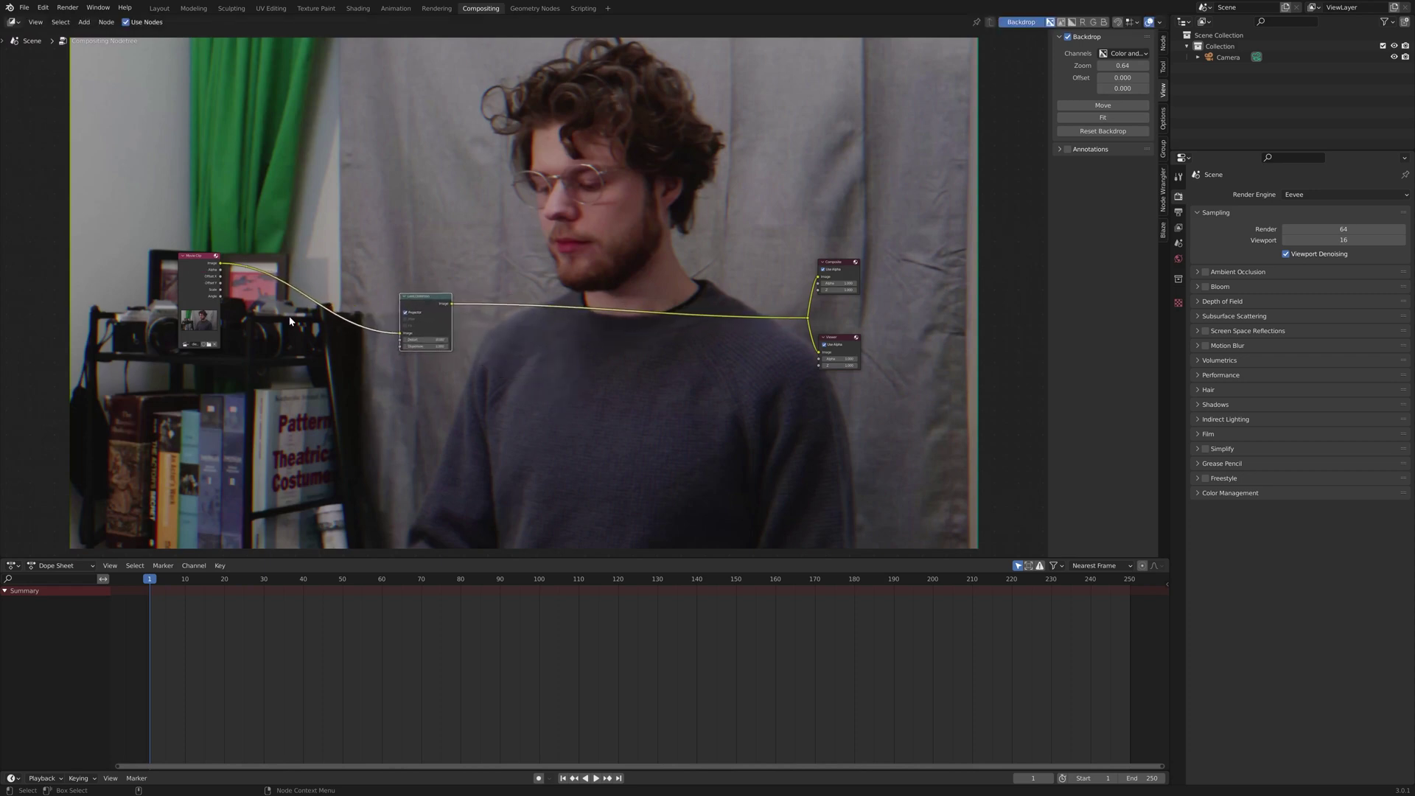
{"action": "key", "text": "space"}
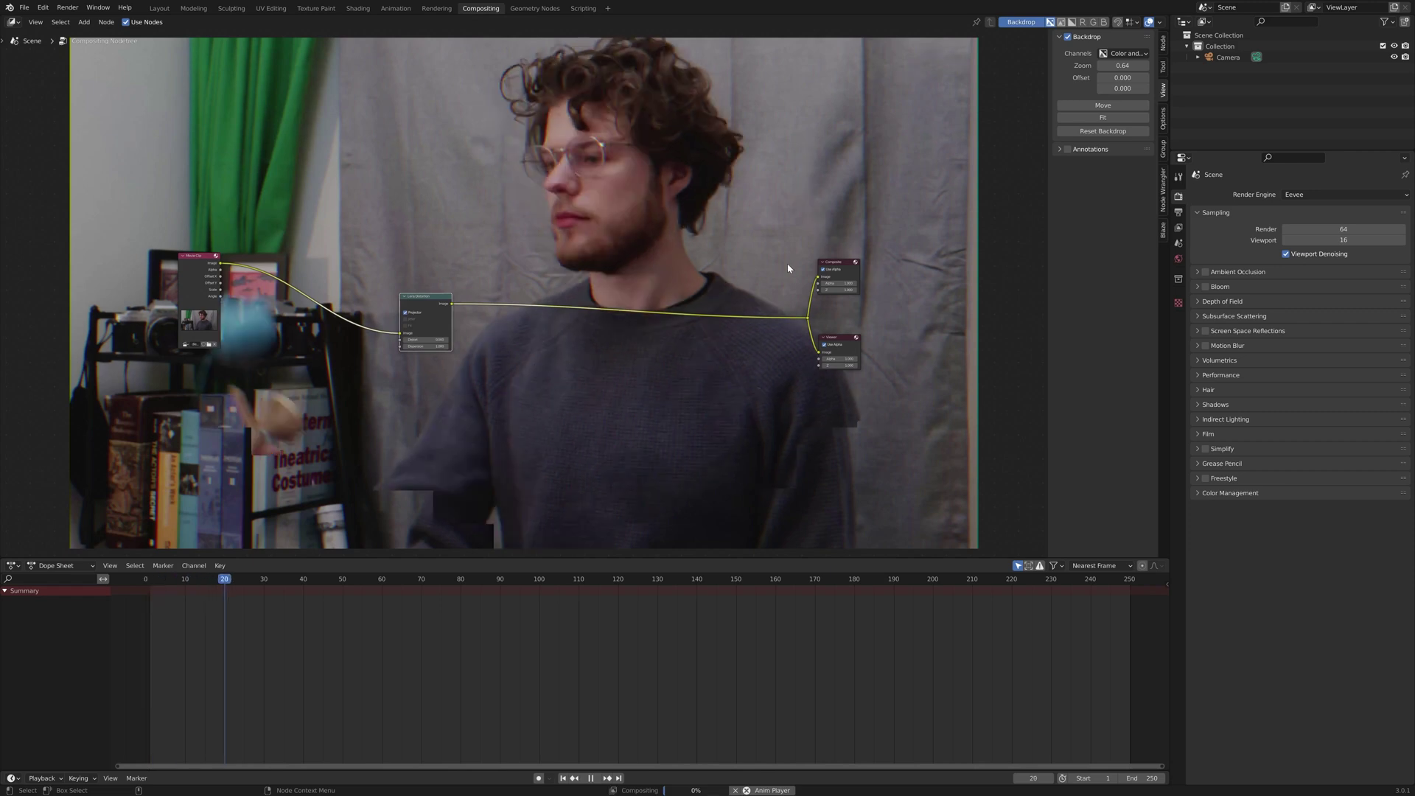
{"action": "key", "text": "space"}
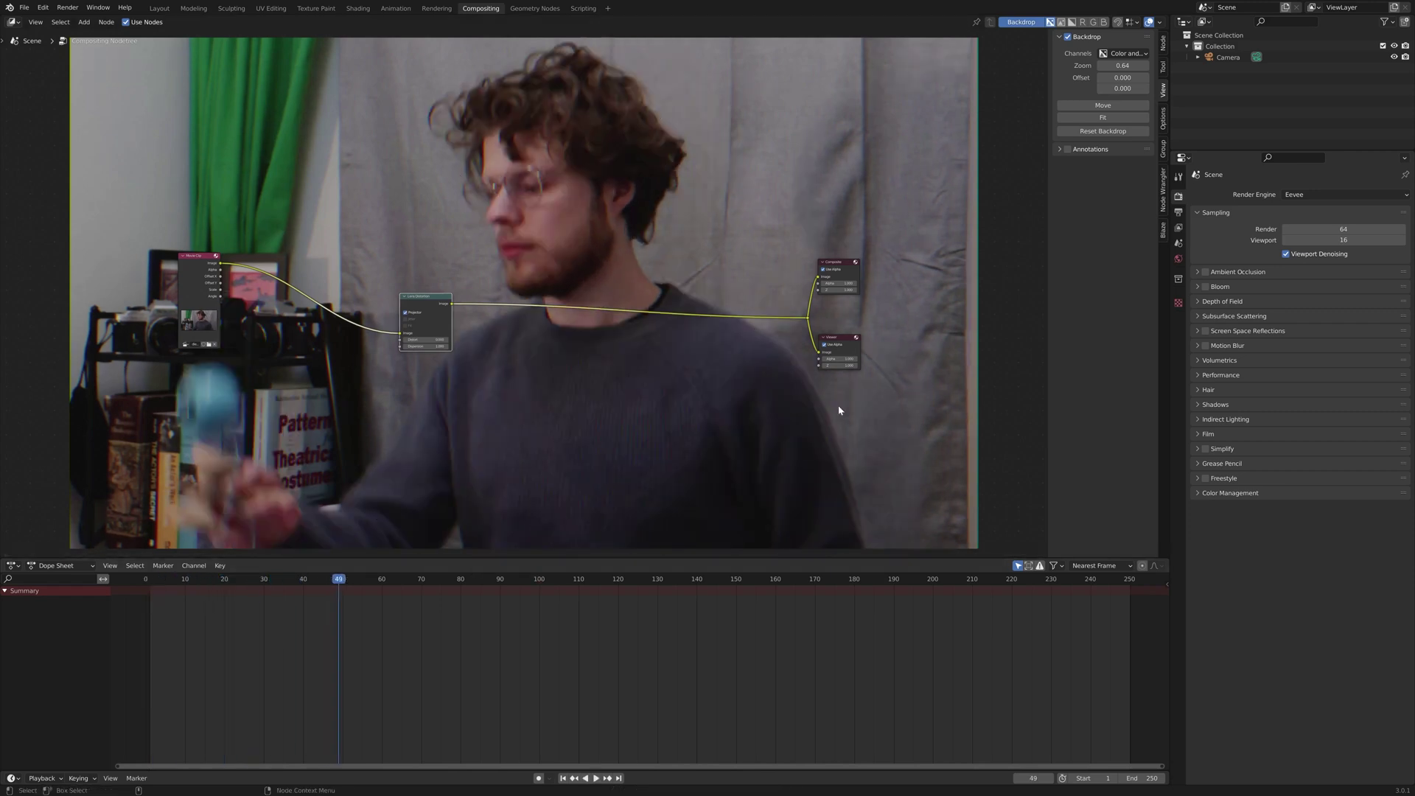
{"action": "key", "text": "space"}
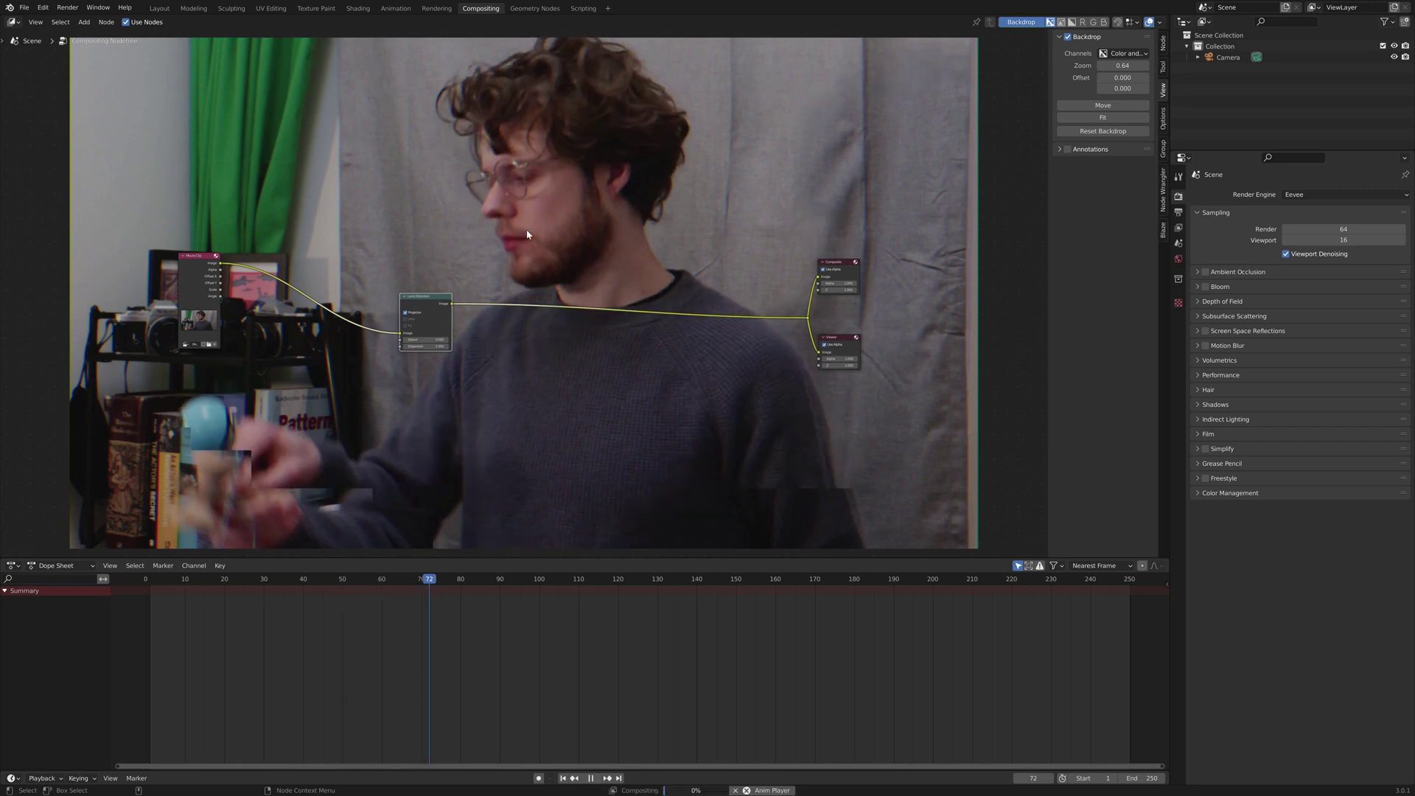
{"action": "key", "text": "space"}
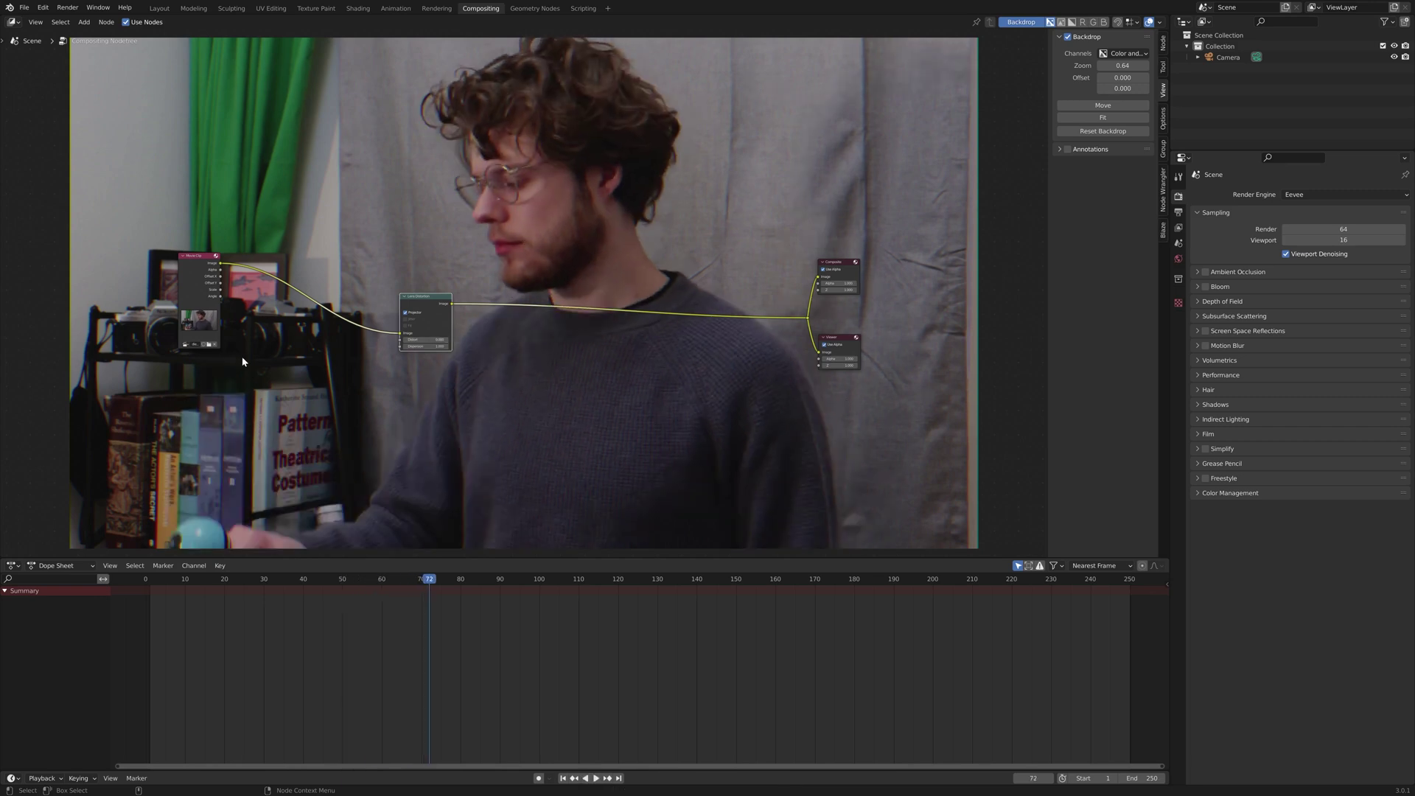
Drag the Distort amount up to 1, then down to about -0.999
{"action": "scroll", "coordinate": [444, 302], "scroll_direction": "up", "scroll_amount": 2}
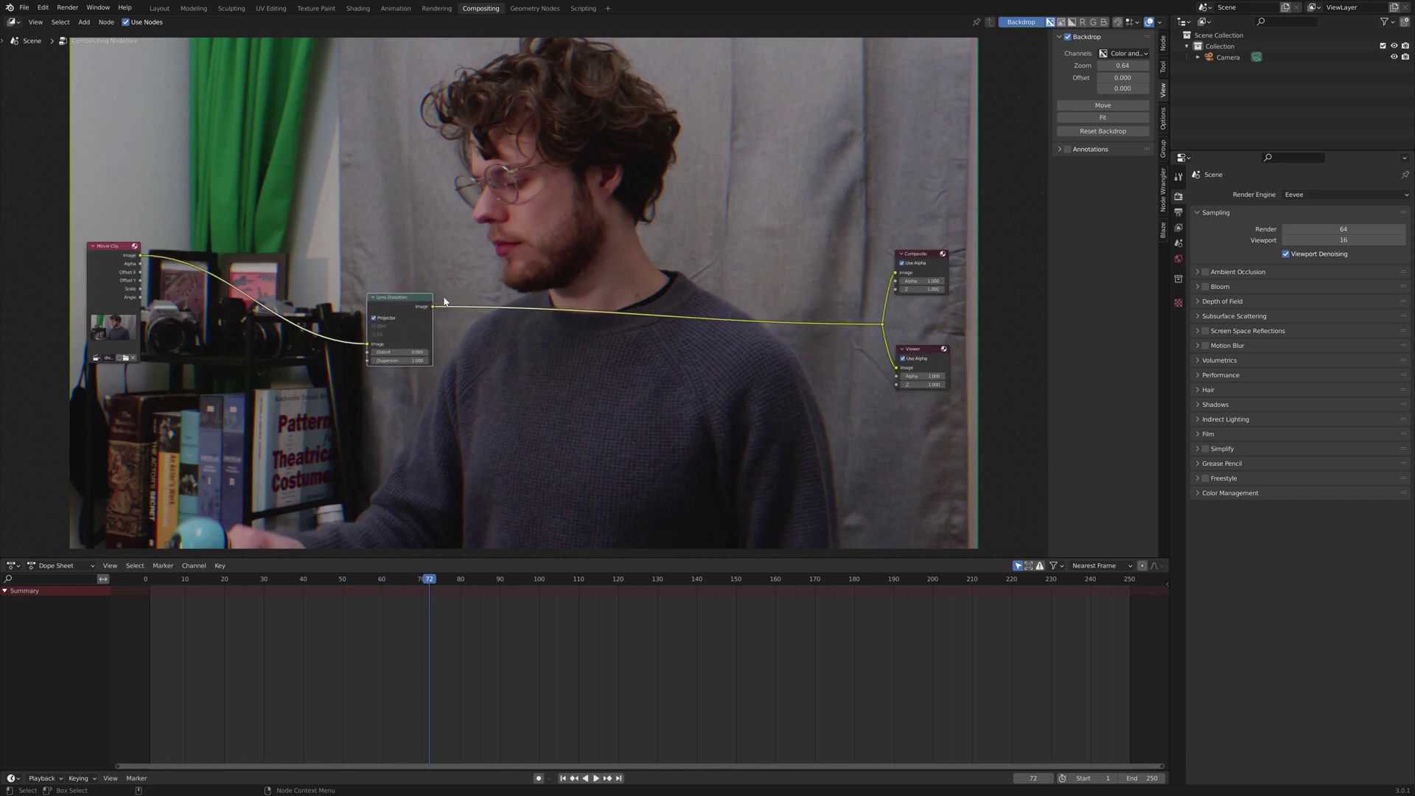
{"action": "scroll", "coordinate": [403, 315], "scroll_direction": "up", "scroll_amount": 2}
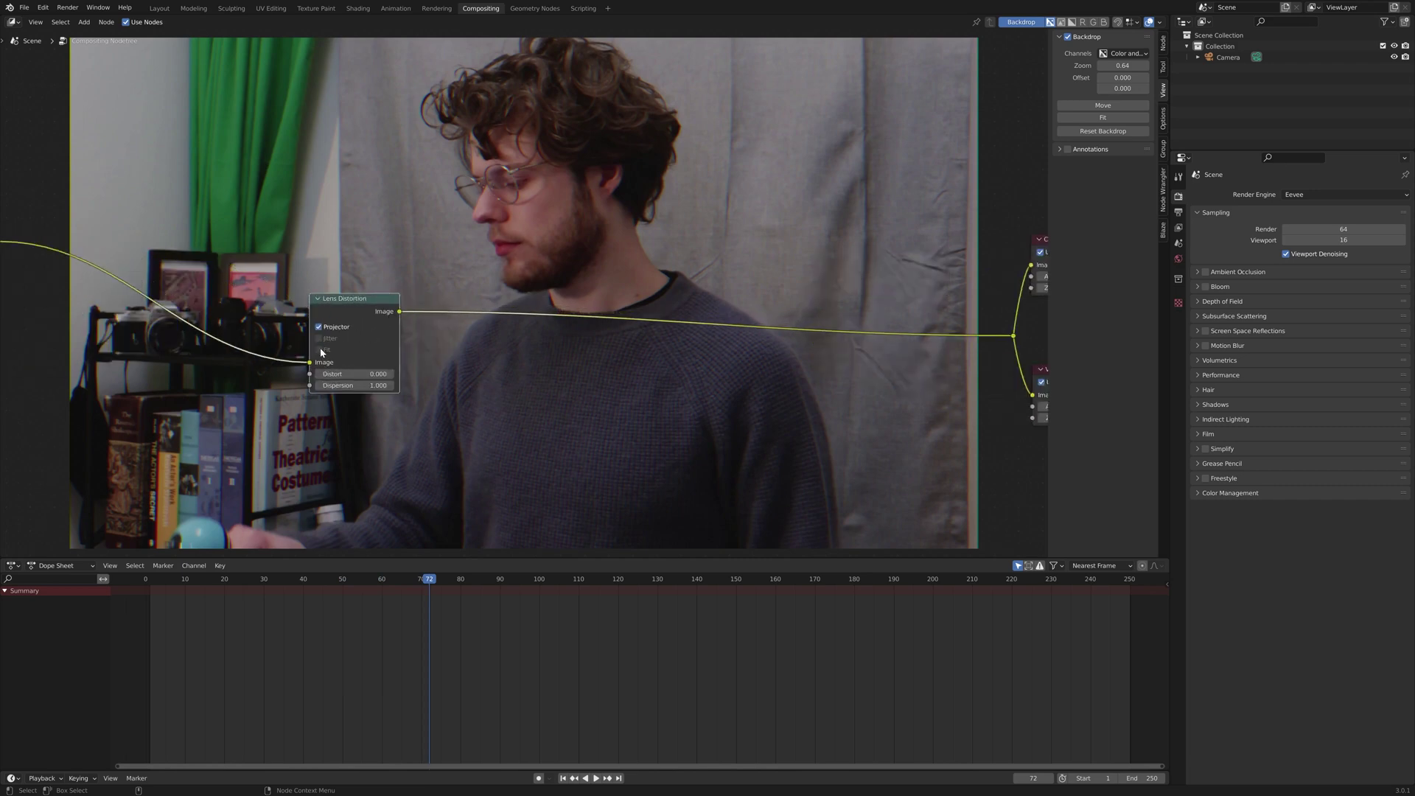
{"action": "left_click_drag", "start_coordinate": [347, 374], "coordinate": [541, 365]}
{"action": "key", "text": "Home"}
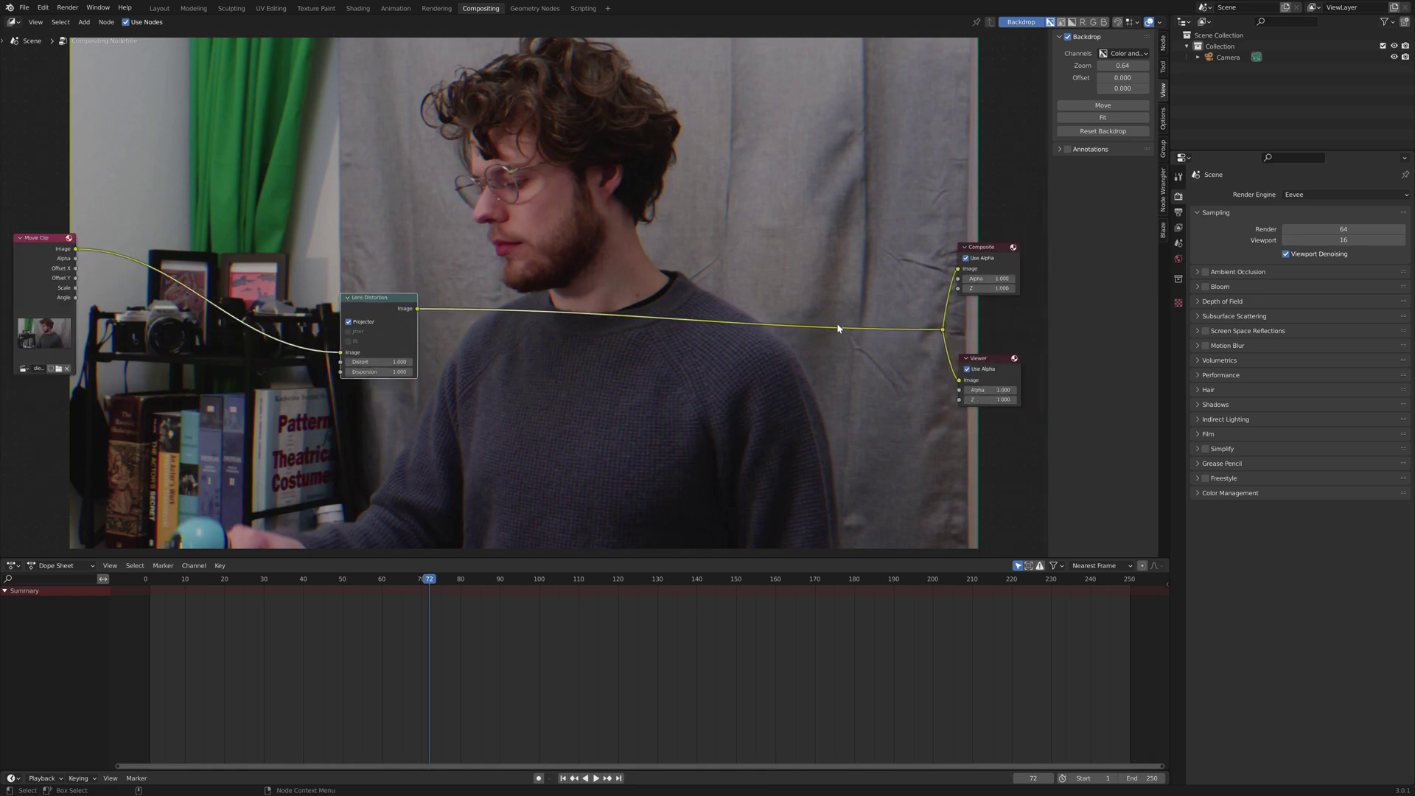
{"action": "left_click_drag", "start_coordinate": [395, 362], "coordinate": [295, 361]}
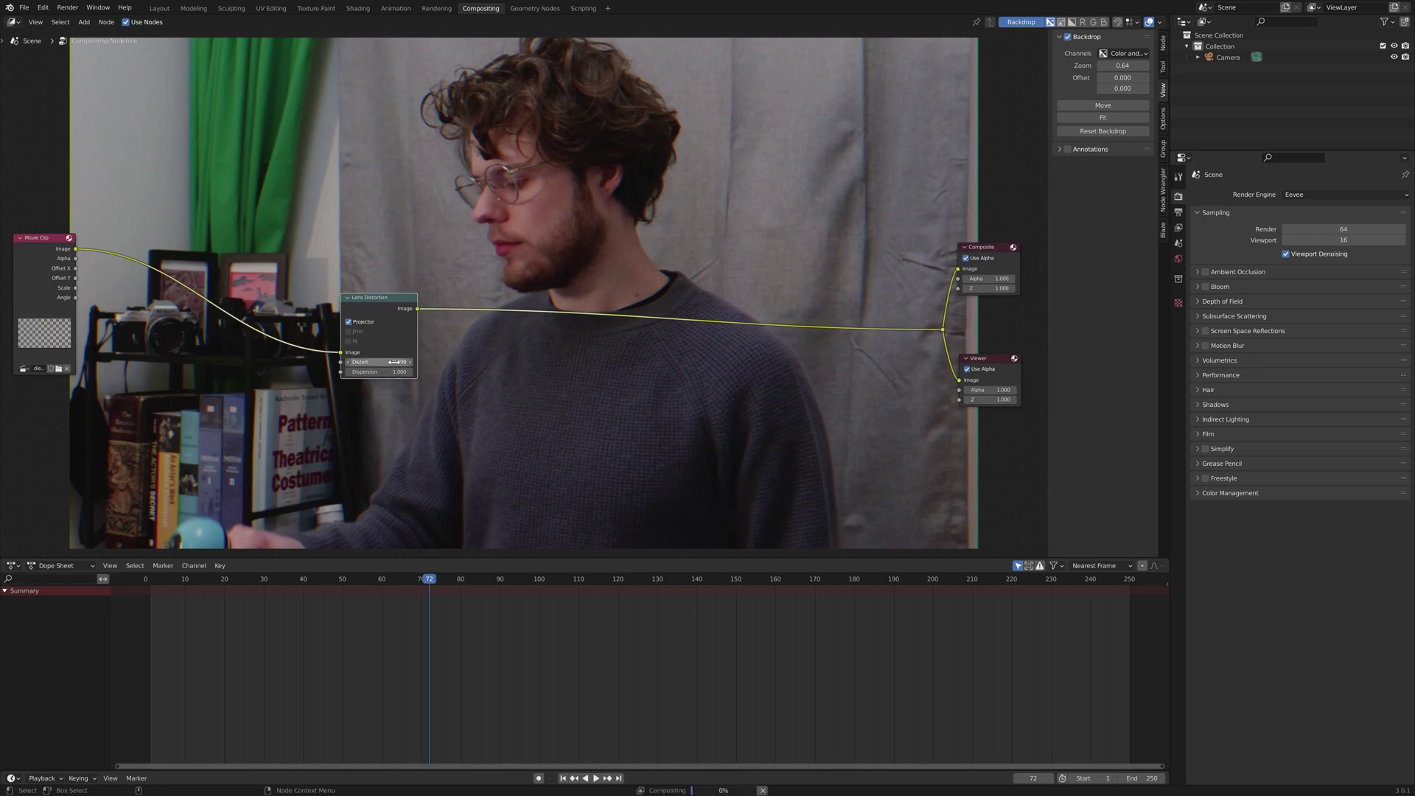
{"action": "left_click", "coordinate": [395, 362]}
Reset Distort to 0 and turn off Projector mode on the Lens Distortion node
{"action": "type", "text": "0"}
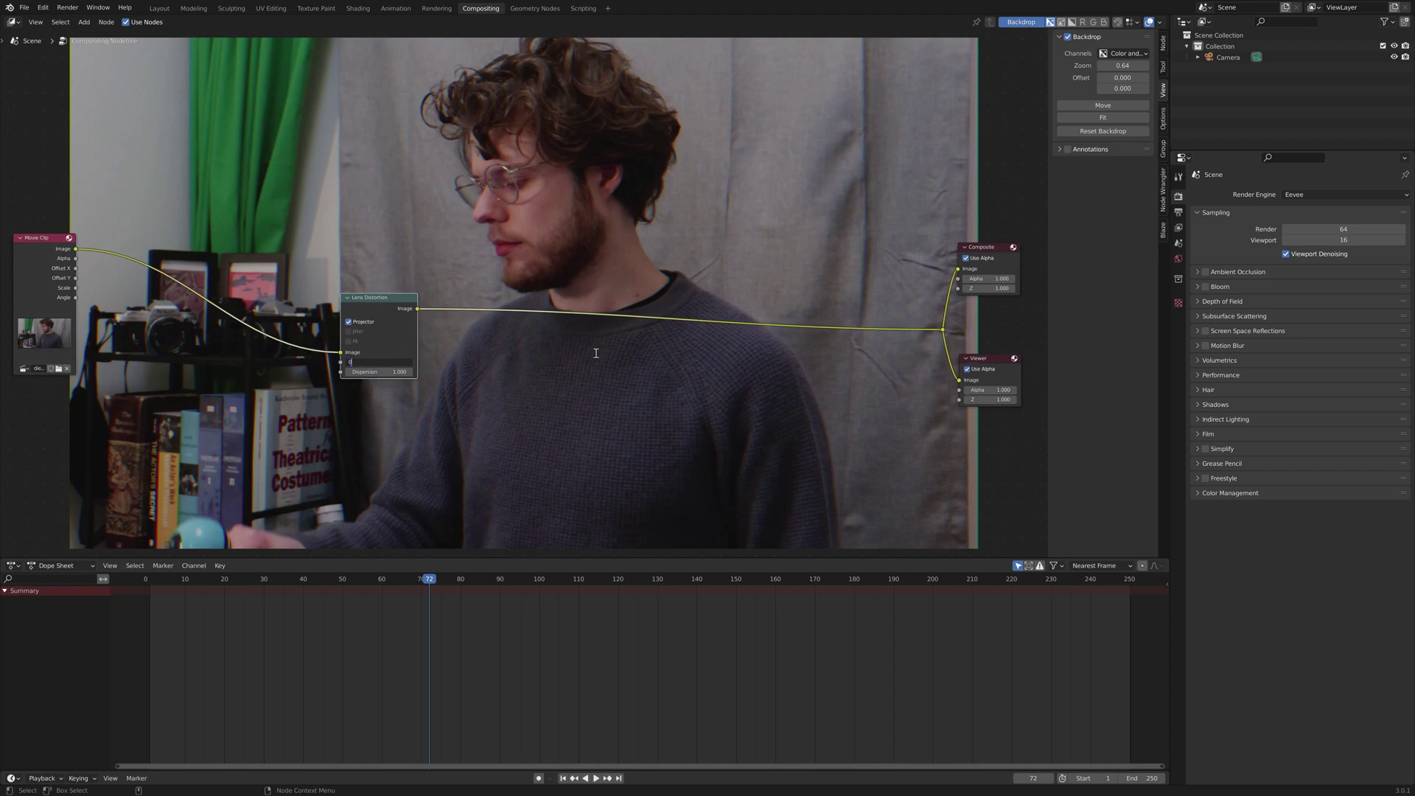
{"action": "key", "text": "Return"}
{"action": "left_click", "coordinate": [349, 321]}
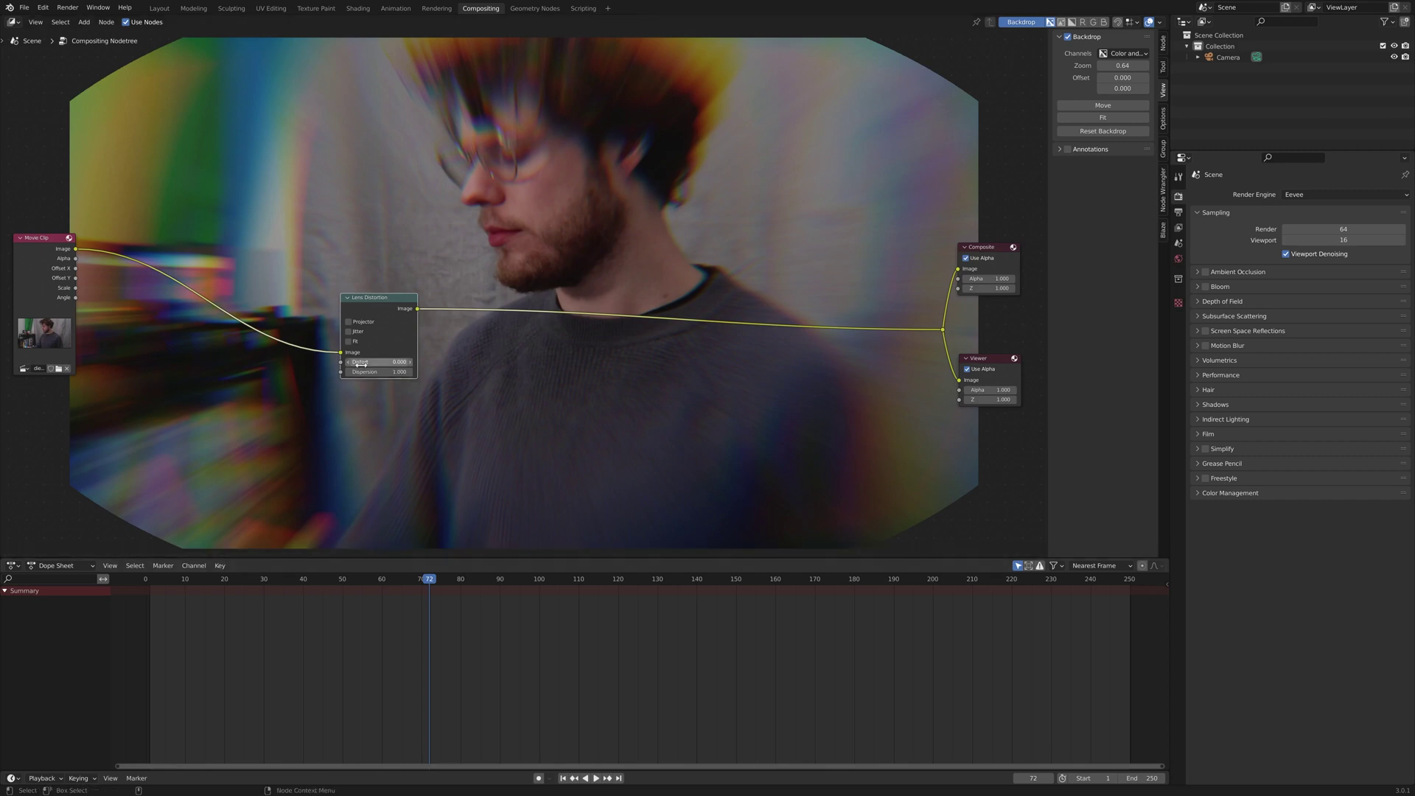
{"action": "left_click", "coordinate": [349, 331]}
{"action": "left_click", "coordinate": [349, 331]}
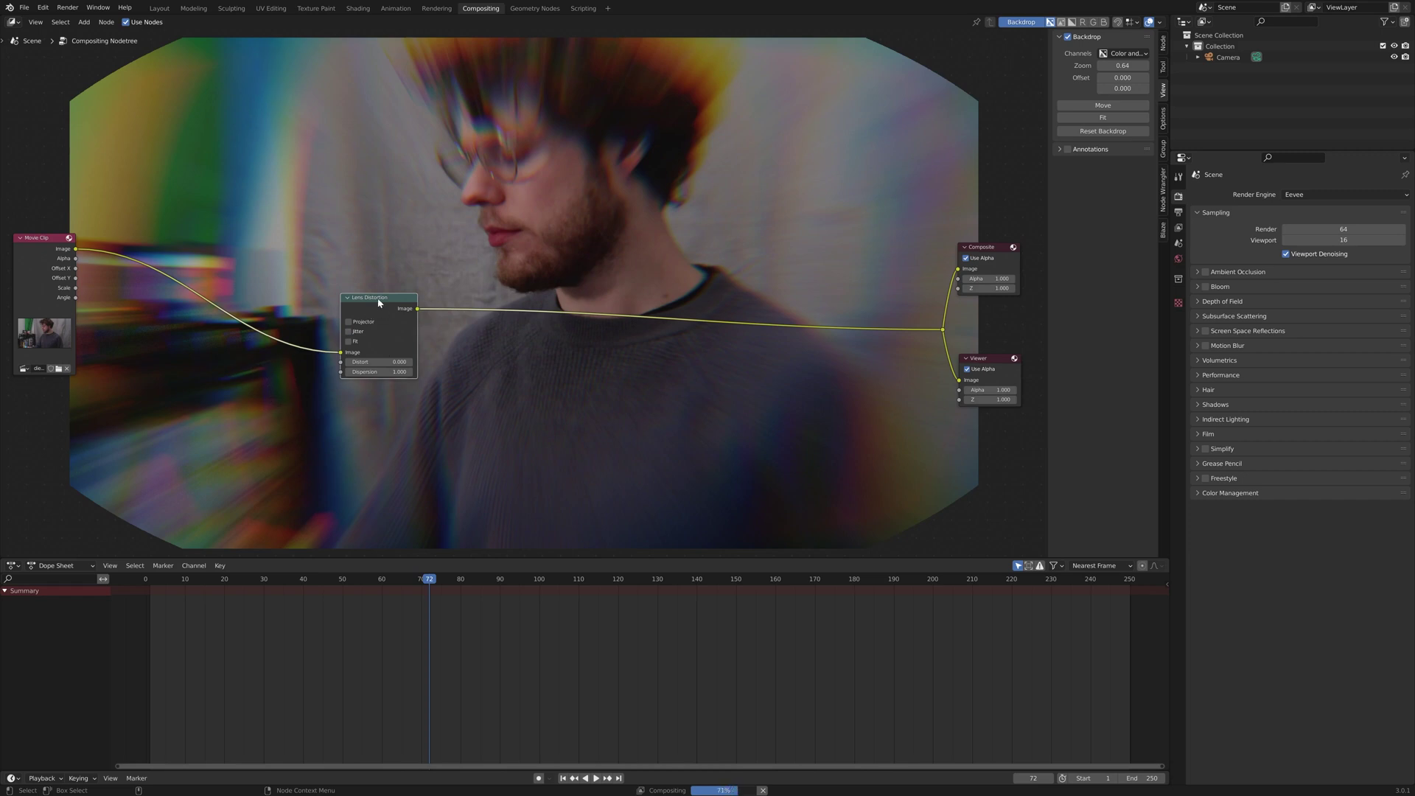
Move the Lens Distortion and Movie Clip nodes right, then show the Output properties
{"action": "left_click_drag", "start_coordinate": [379, 302], "coordinate": [440, 293]}
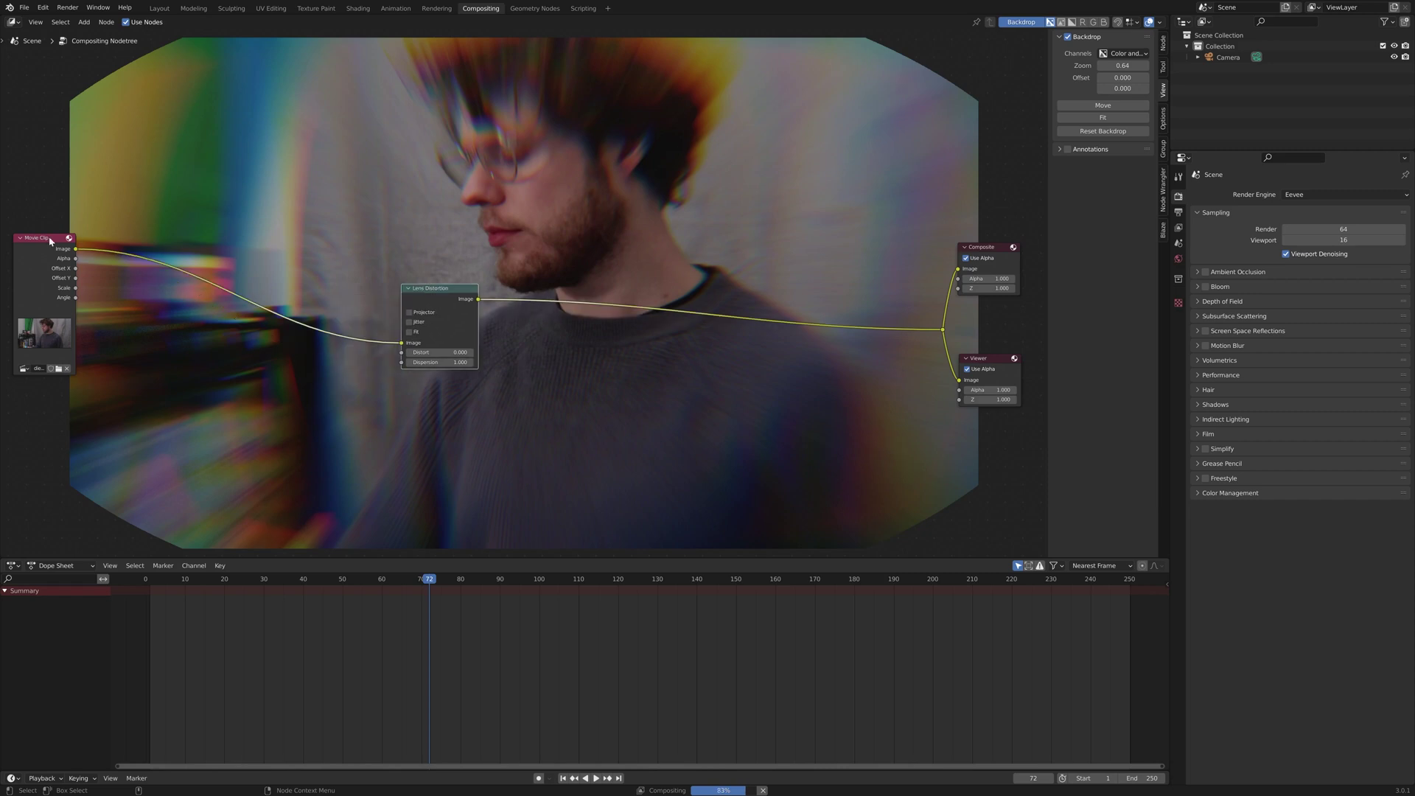
{"action": "left_click_drag", "start_coordinate": [68, 243], "coordinate": [139, 256]}
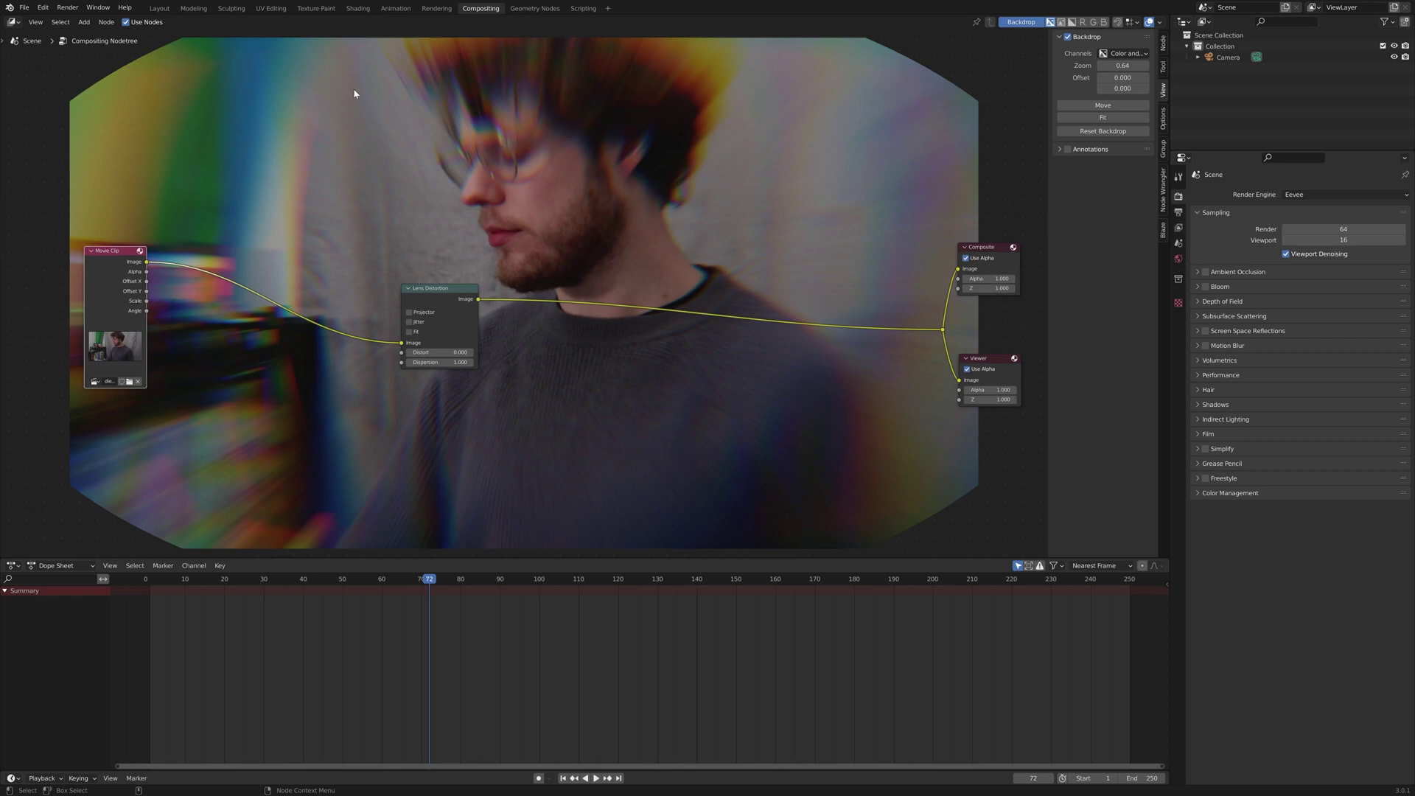
{"action": "left_click", "coordinate": [68, 8]}
{"action": "left_click", "coordinate": [1180, 211]}
Set Resolution X to 3840 by entering 1920*2
{"action": "left_click", "coordinate": [1179, 196]}
{"action": "left_click", "coordinate": [1179, 211]}
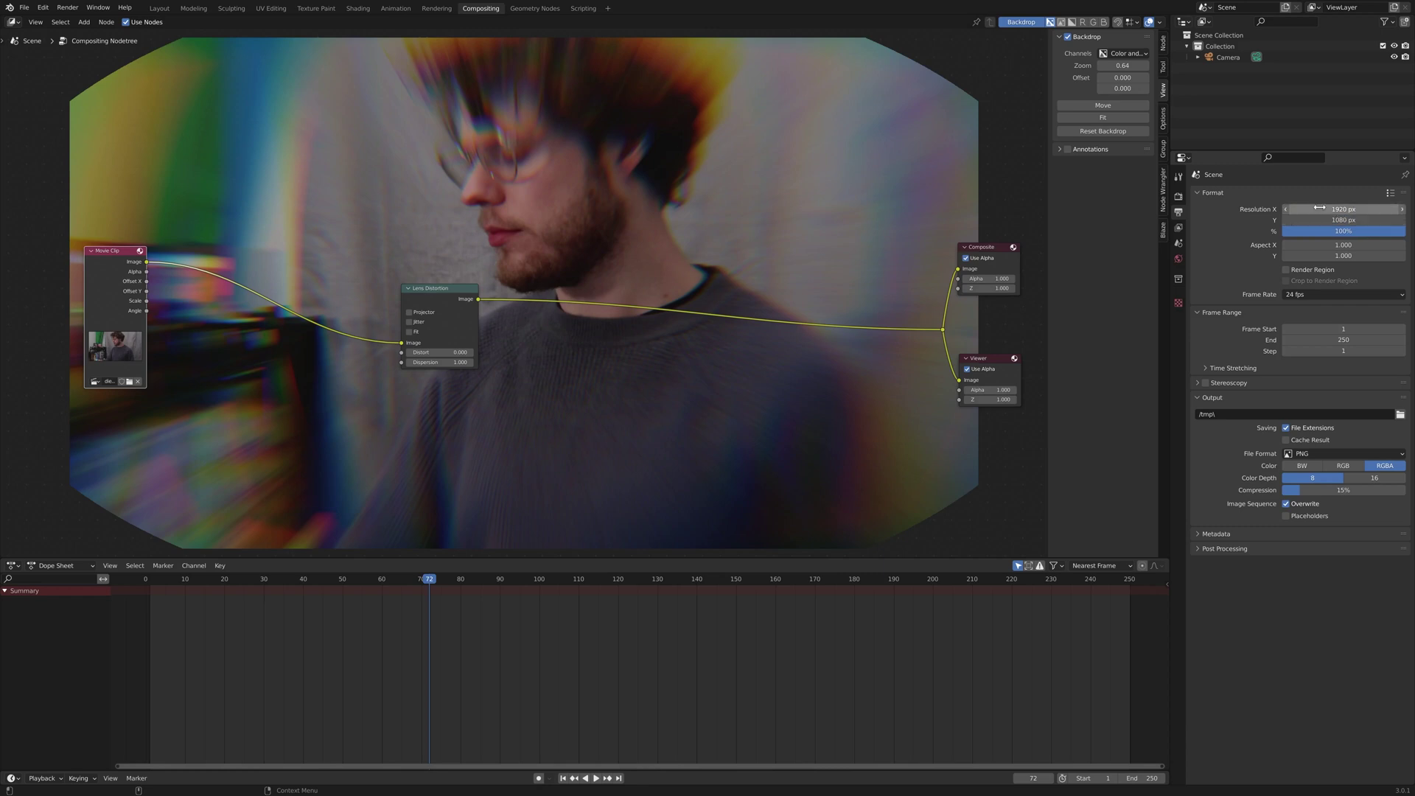
{"action": "scroll", "coordinate": [669, 231], "scroll_direction": "down", "scroll_amount": 2}
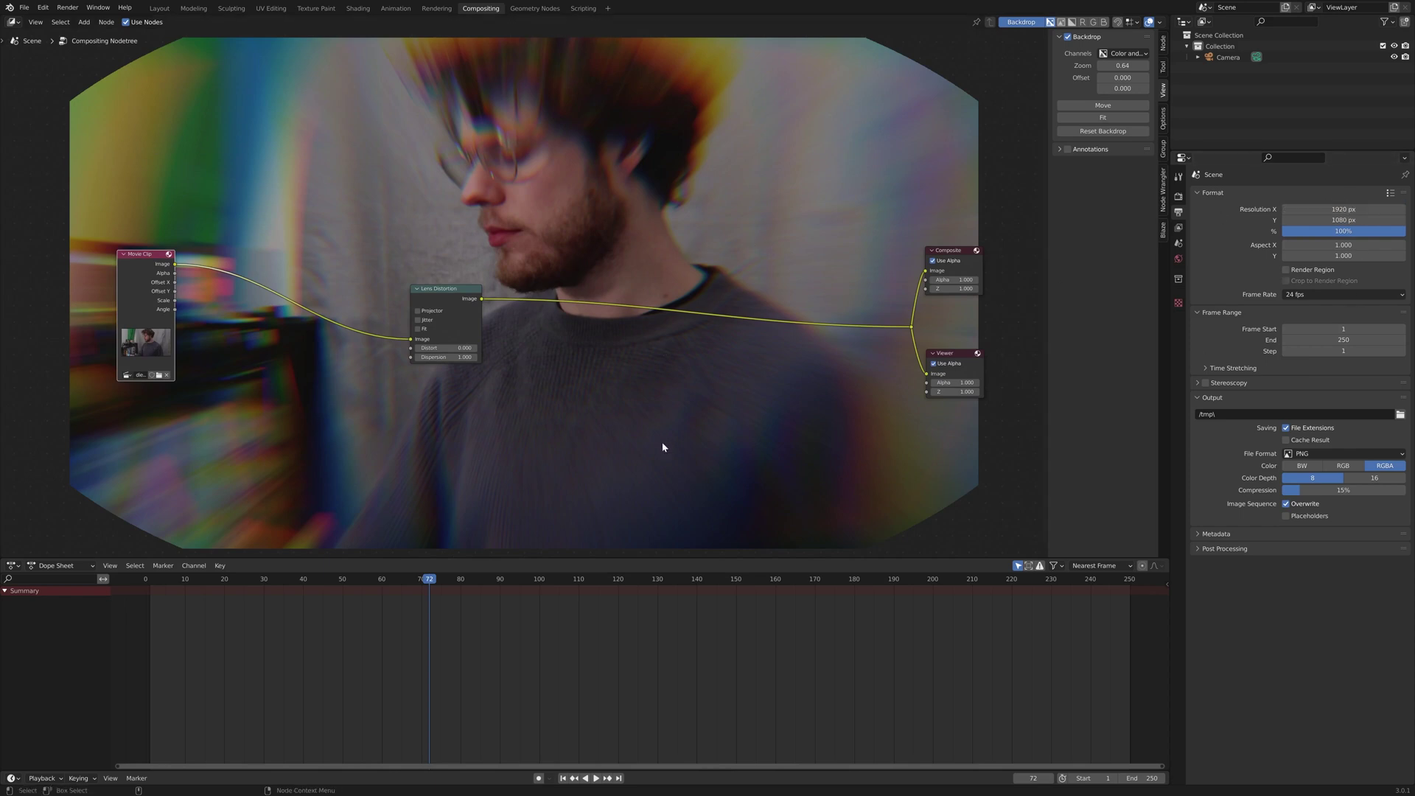
{"action": "left_click", "coordinate": [1358, 211]}
{"action": "type", "text": "19+"}
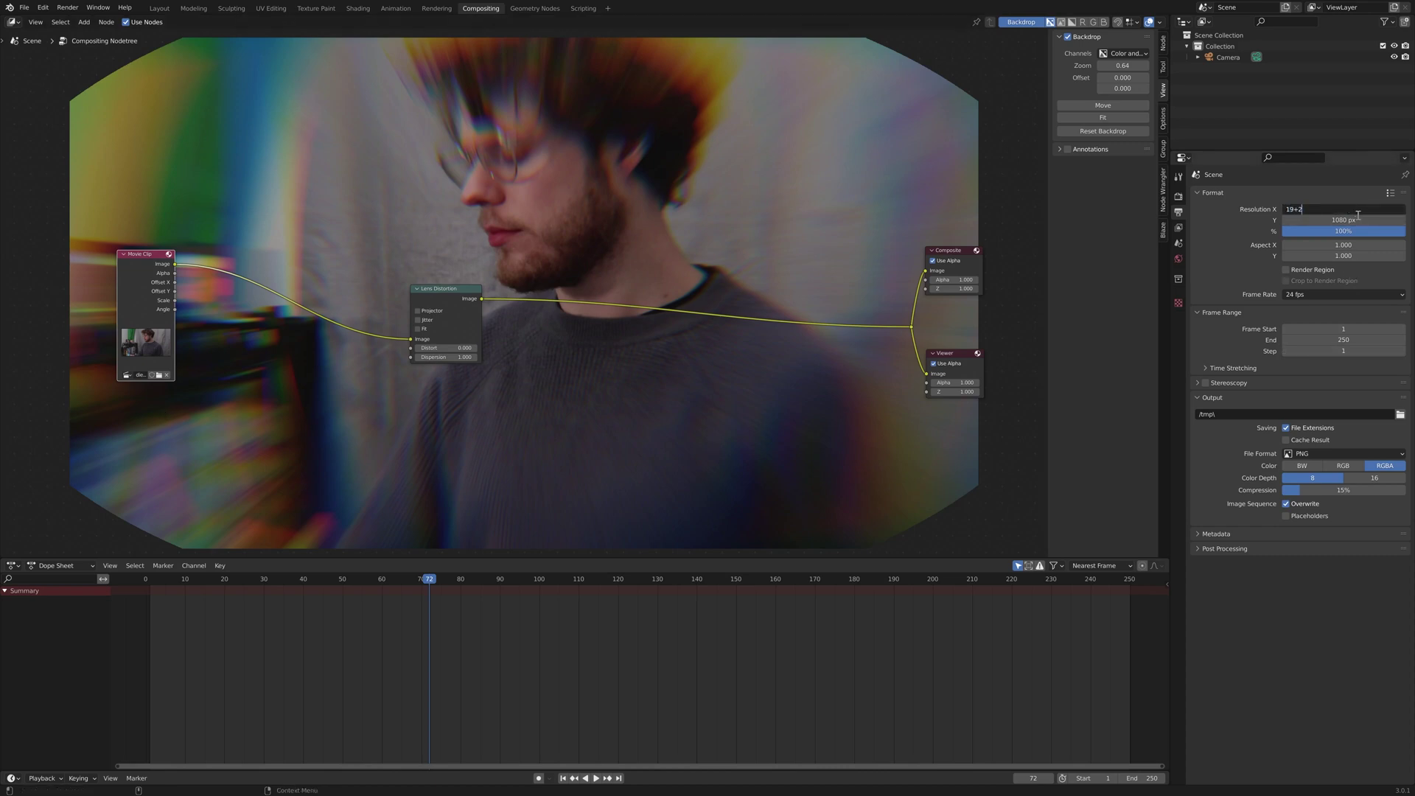
{"action": "key", "text": "BackSpace"}
{"action": "type", "text": "20*2"}
{"action": "key", "text": "Return"}
Set Resolution Y to 2160, then check the output file format choices
{"action": "left_click", "coordinate": [1305, 220]}
{"action": "left_click", "coordinate": [1305, 220]}
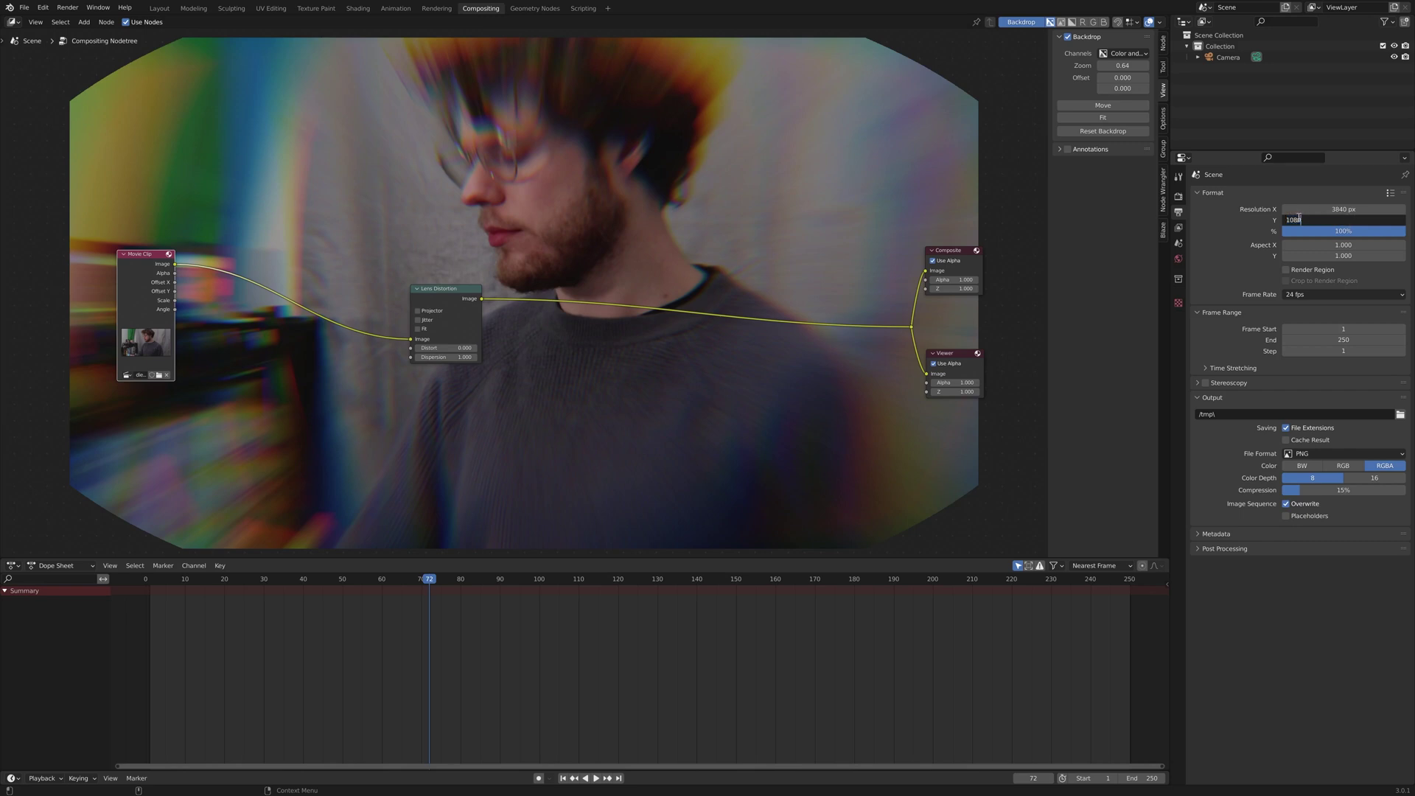
{"action": "key", "text": "Return"}
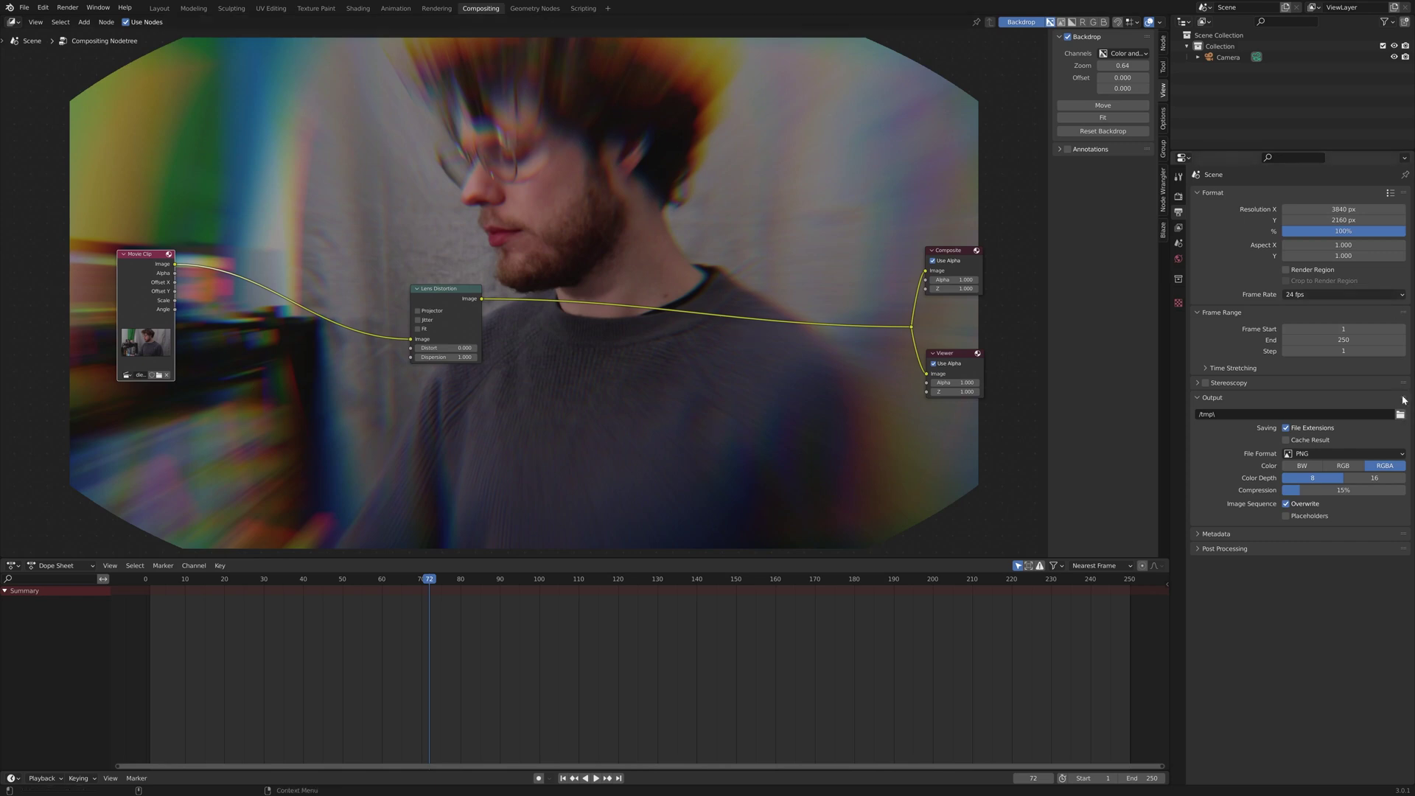
{"action": "left_click", "coordinate": [1393, 454]}
{"action": "left_click", "coordinate": [1342, 454]}
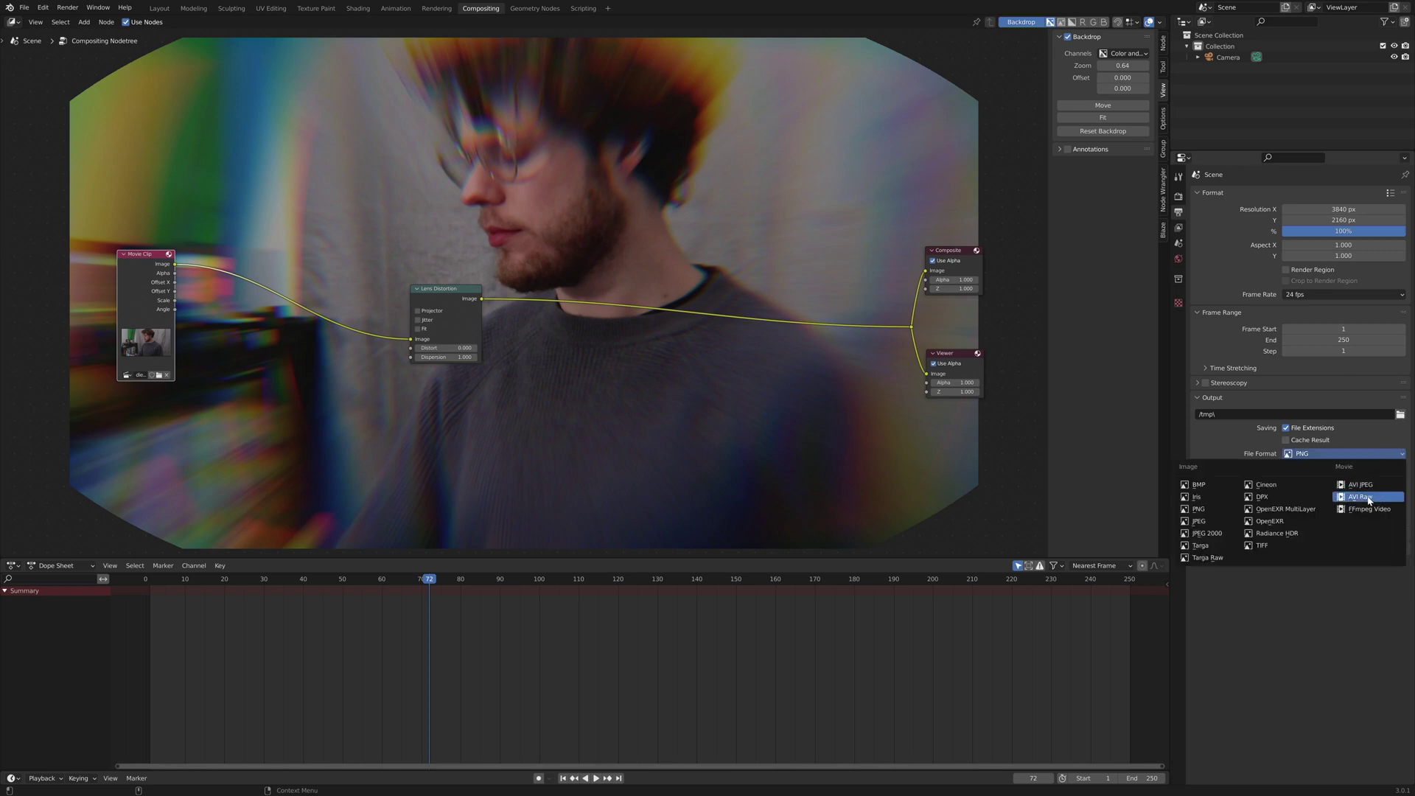
{"action": "left_click", "coordinate": [1318, 295]}
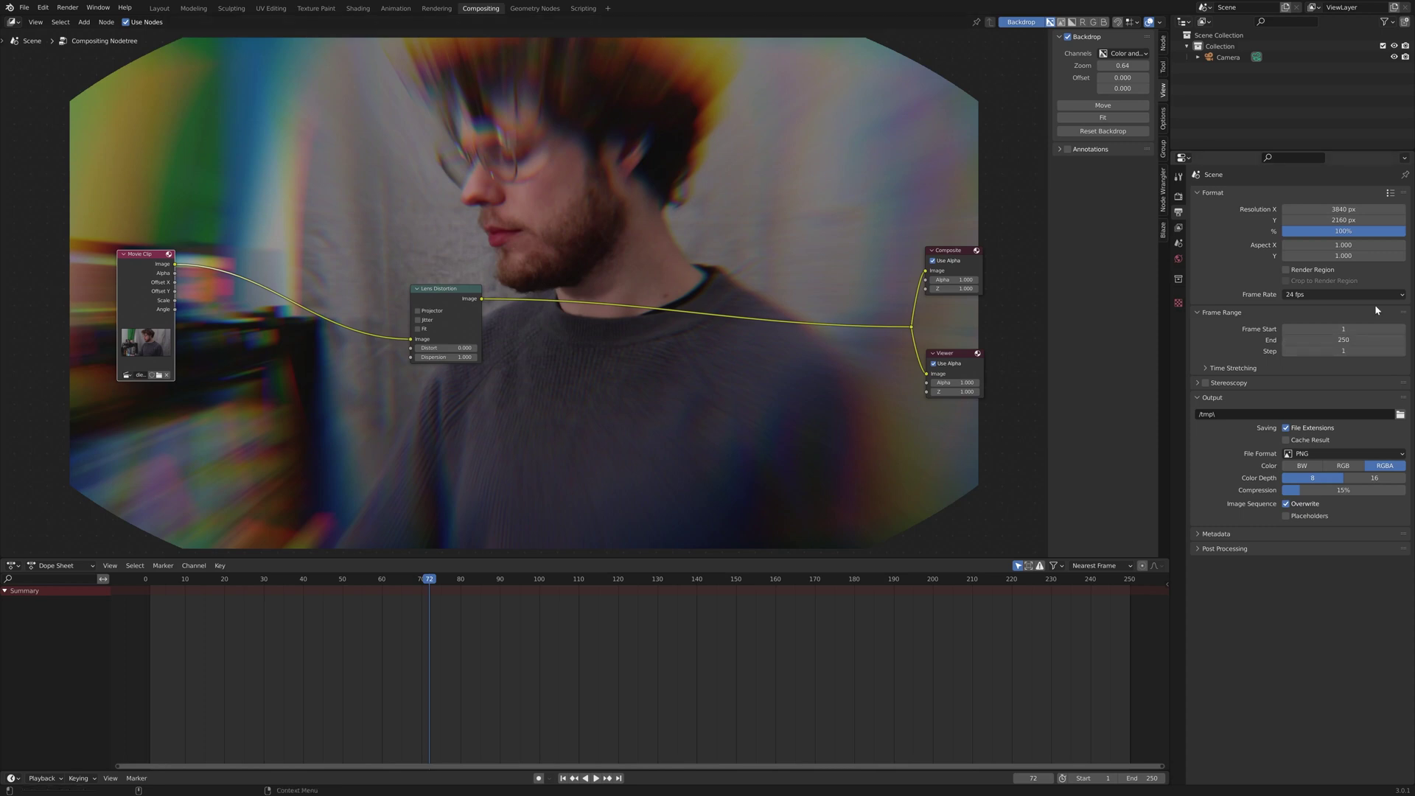
{"action": "left_click", "coordinate": [1357, 296]}
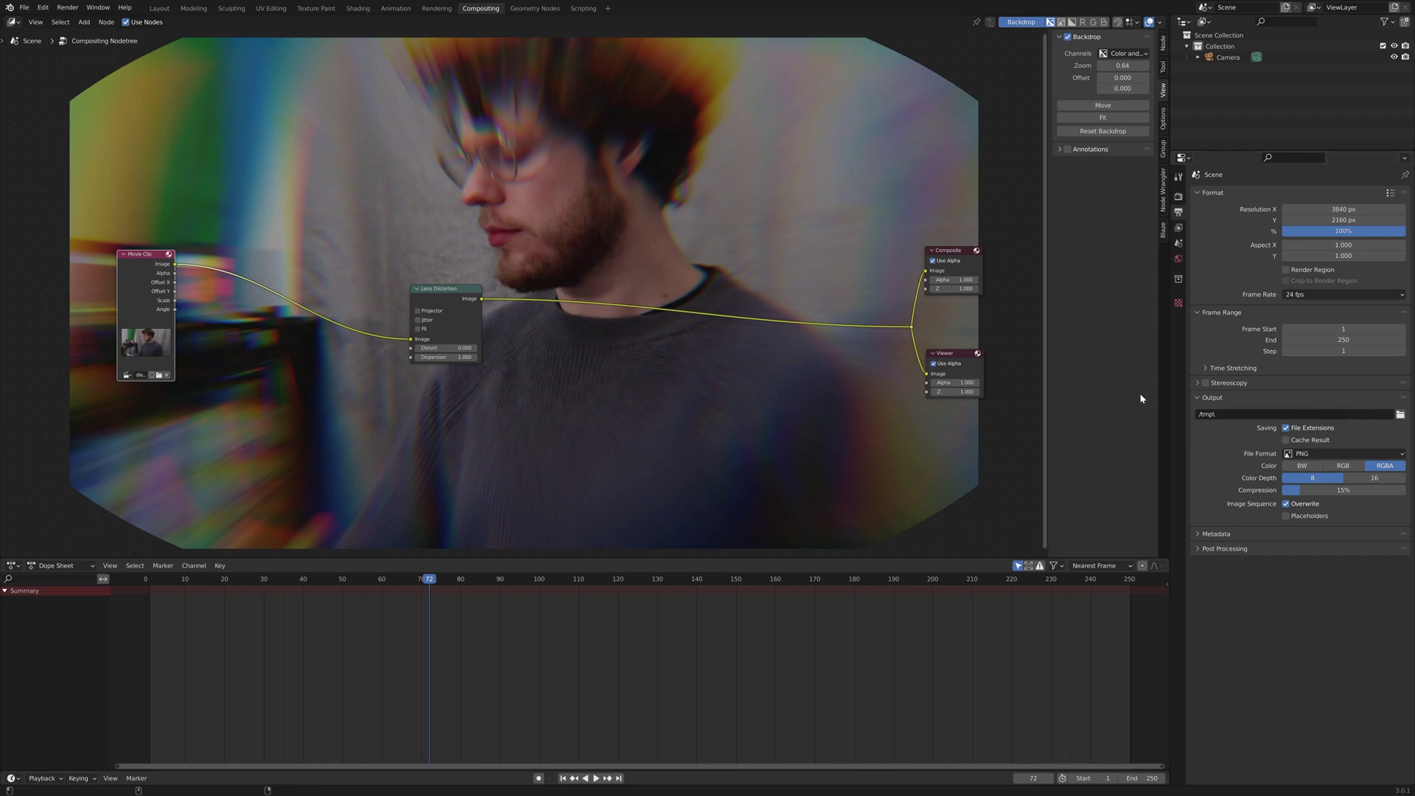
Enable Projector on the Lens Distortion node and centre it between the Movie Clip and Composite/Viewer nodes
{"action": "left_click", "coordinate": [425, 312]}
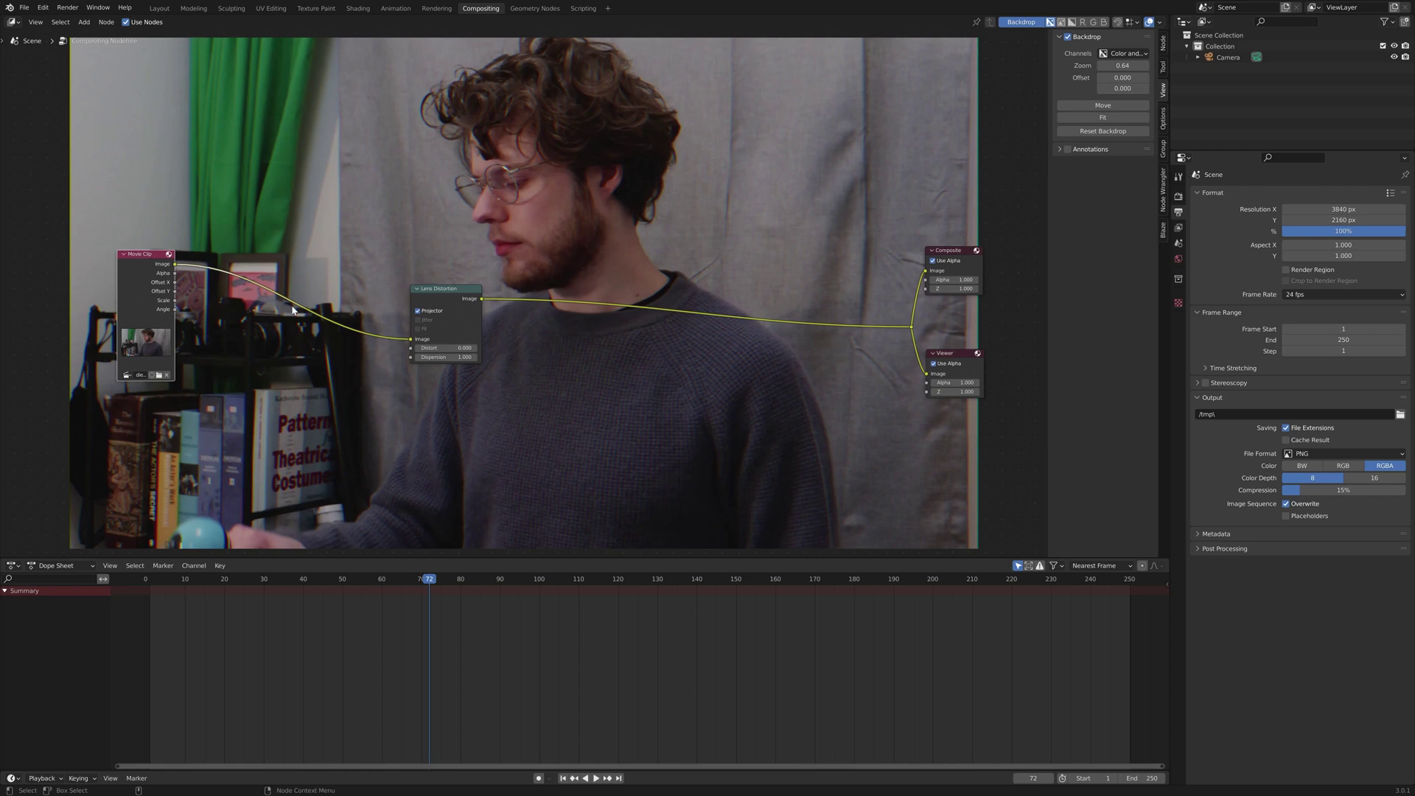
{"action": "left_click_drag", "start_coordinate": [453, 294], "coordinate": [597, 324]}
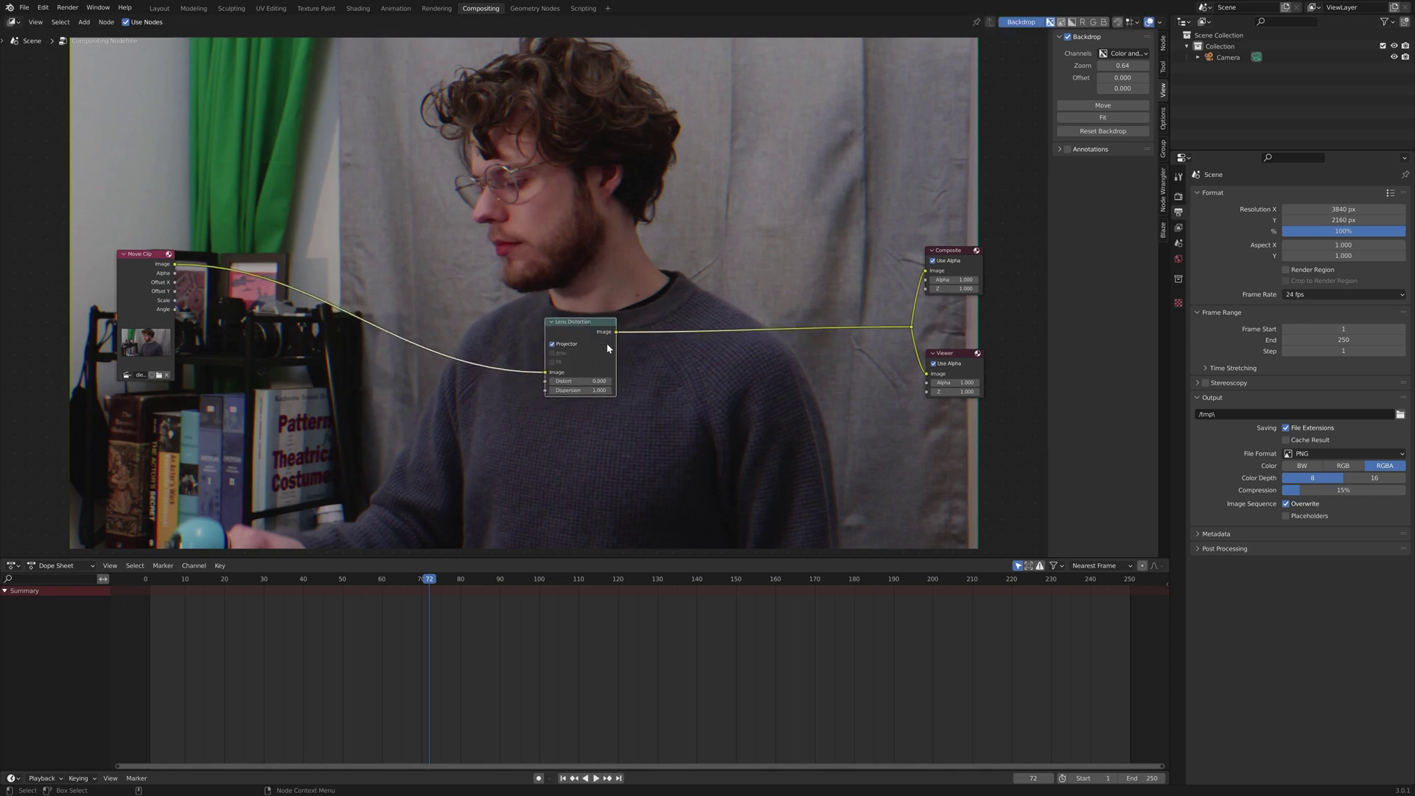
{"action": "scroll", "coordinate": [611, 369], "scroll_direction": "up", "scroll_amount": 3}
{"action": "scroll", "coordinate": [660, 327], "scroll_direction": "down", "scroll_amount": 4}
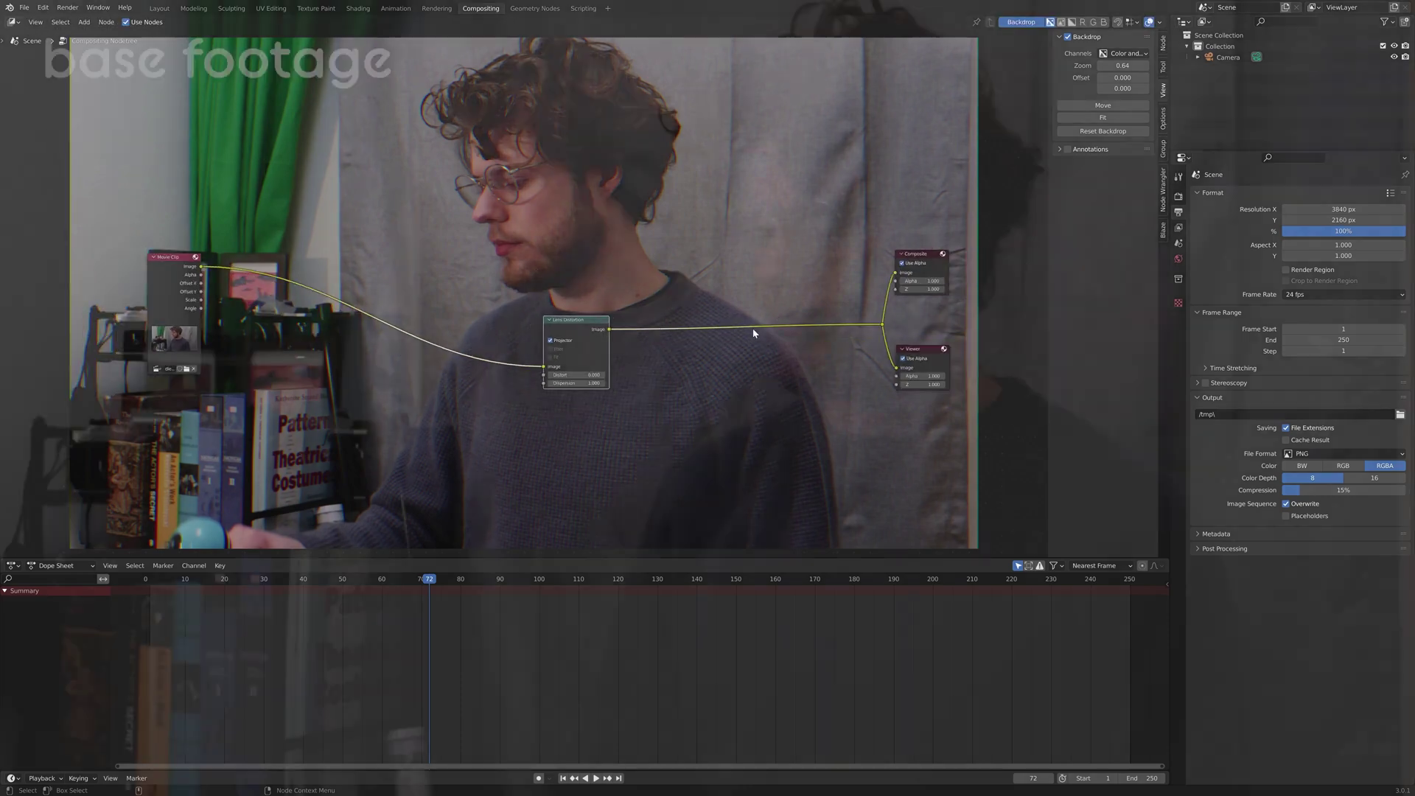